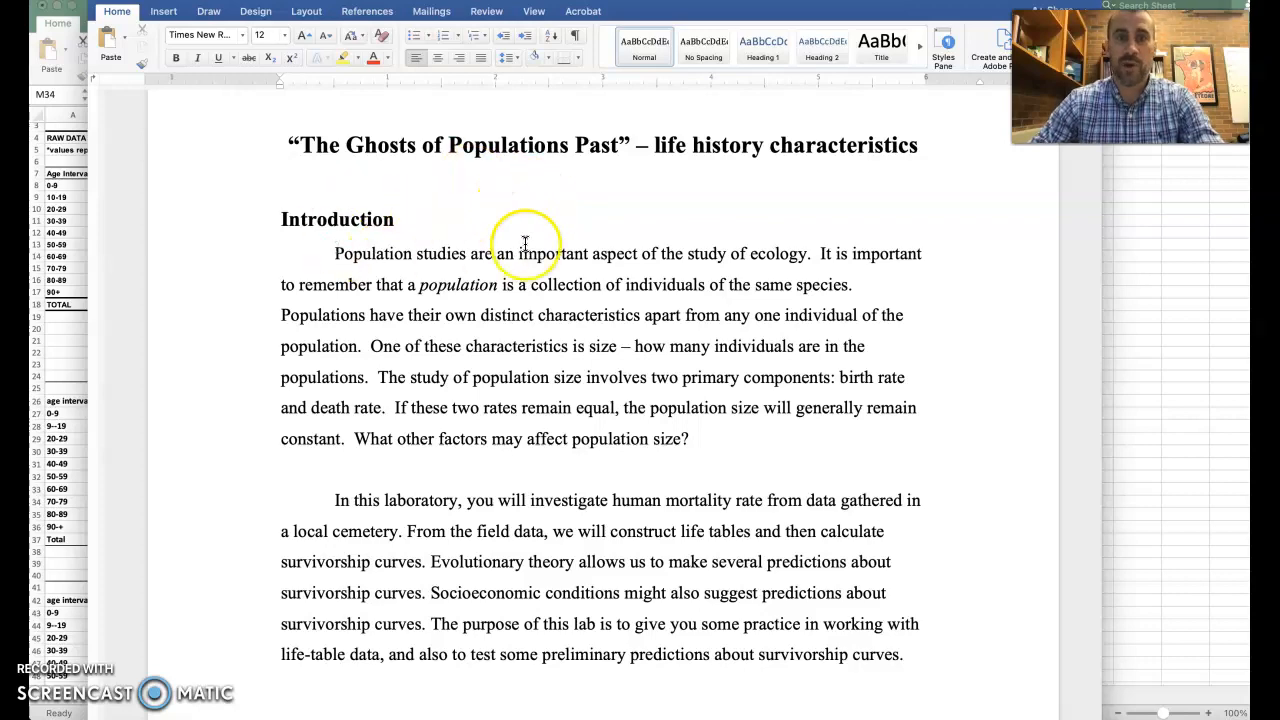
Step: Read through the cemetery lab handout as far as the Graphics instructions for the mortality bar graphs and survivorship curves
{"action": "scroll", "coordinate": [684, 367], "scroll_direction": "down", "scroll_amount": 15}
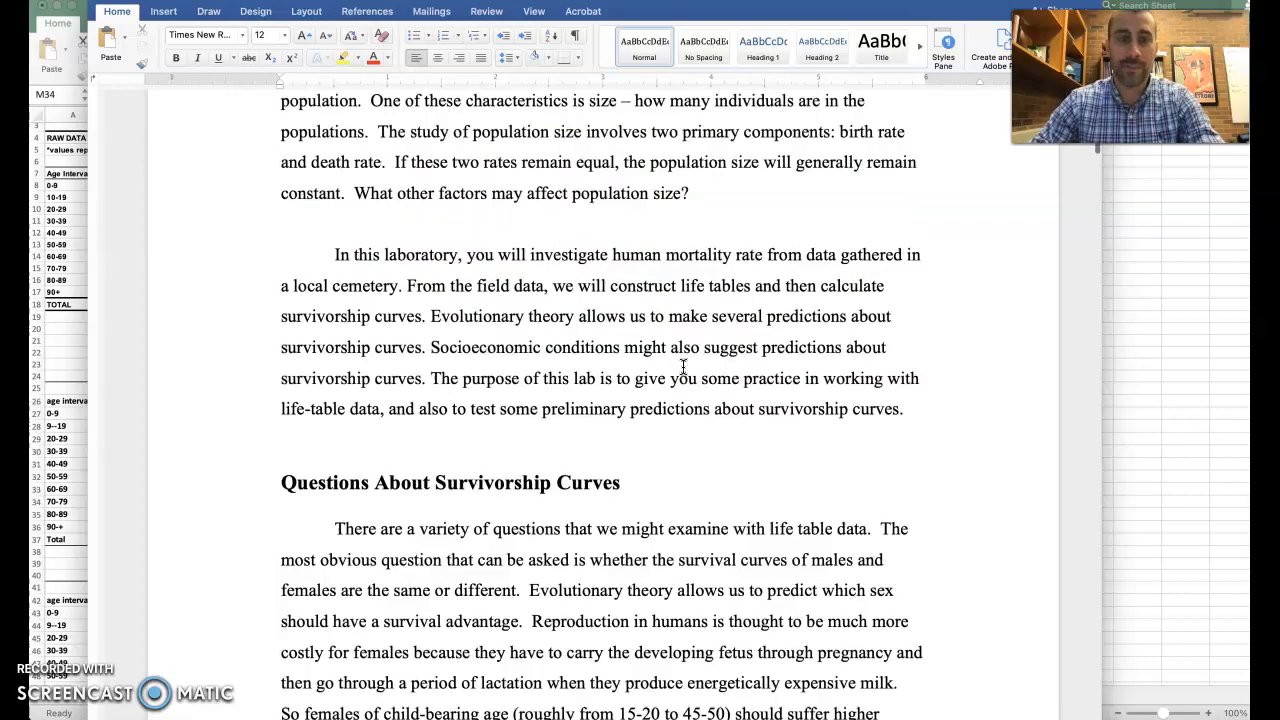
{"action": "scroll", "coordinate": [684, 367], "scroll_direction": "down", "scroll_amount": 15}
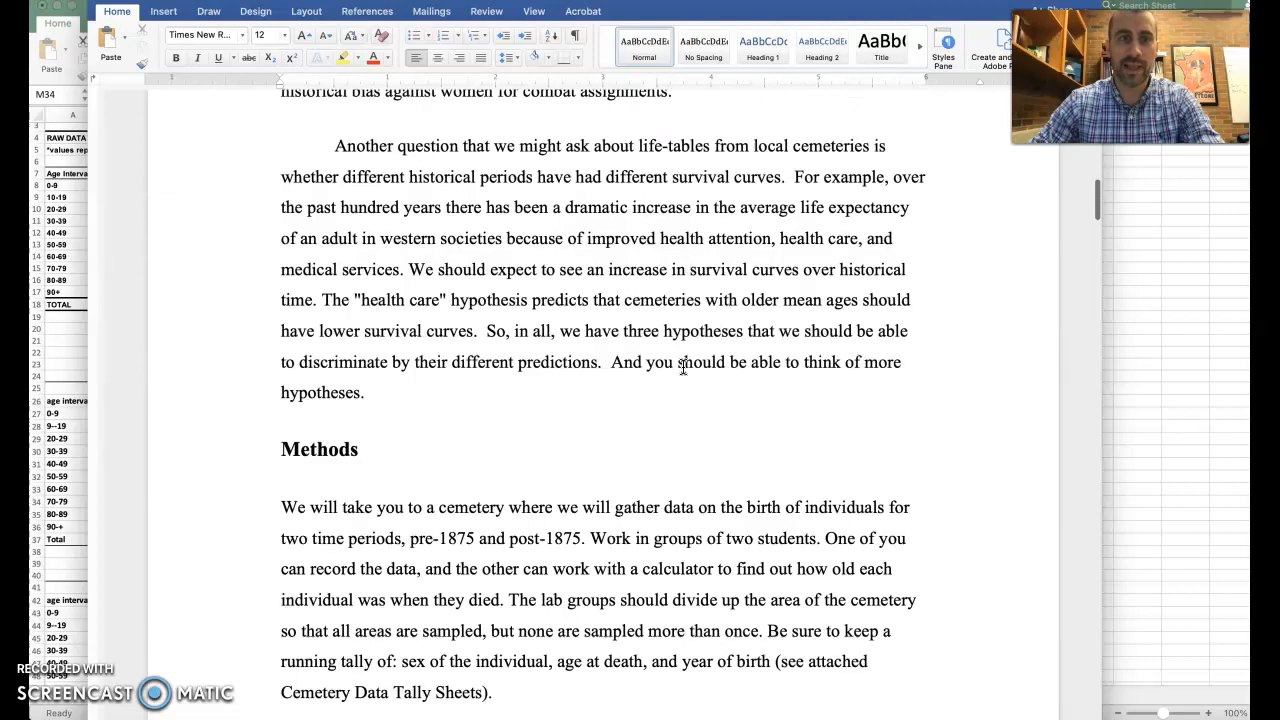
{"action": "scroll", "coordinate": [684, 367], "scroll_direction": "down", "scroll_amount": 15}
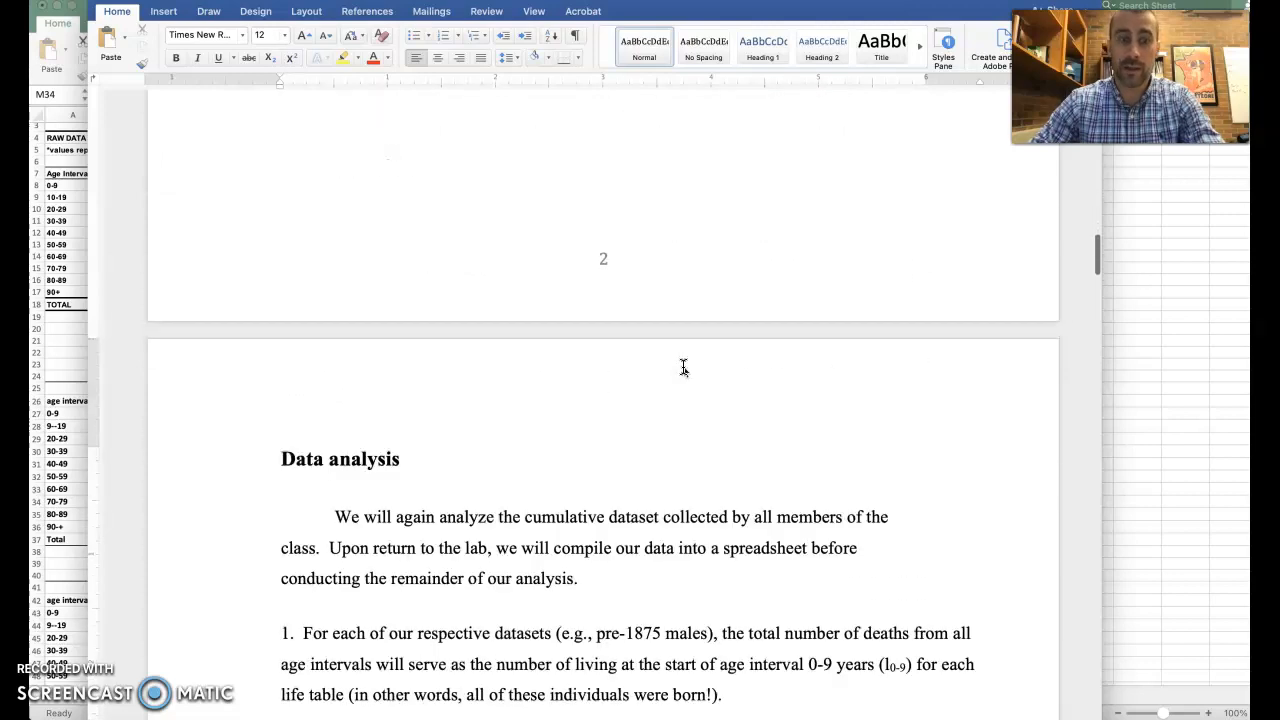
{"action": "scroll", "coordinate": [684, 367], "scroll_direction": "down", "scroll_amount": 10}
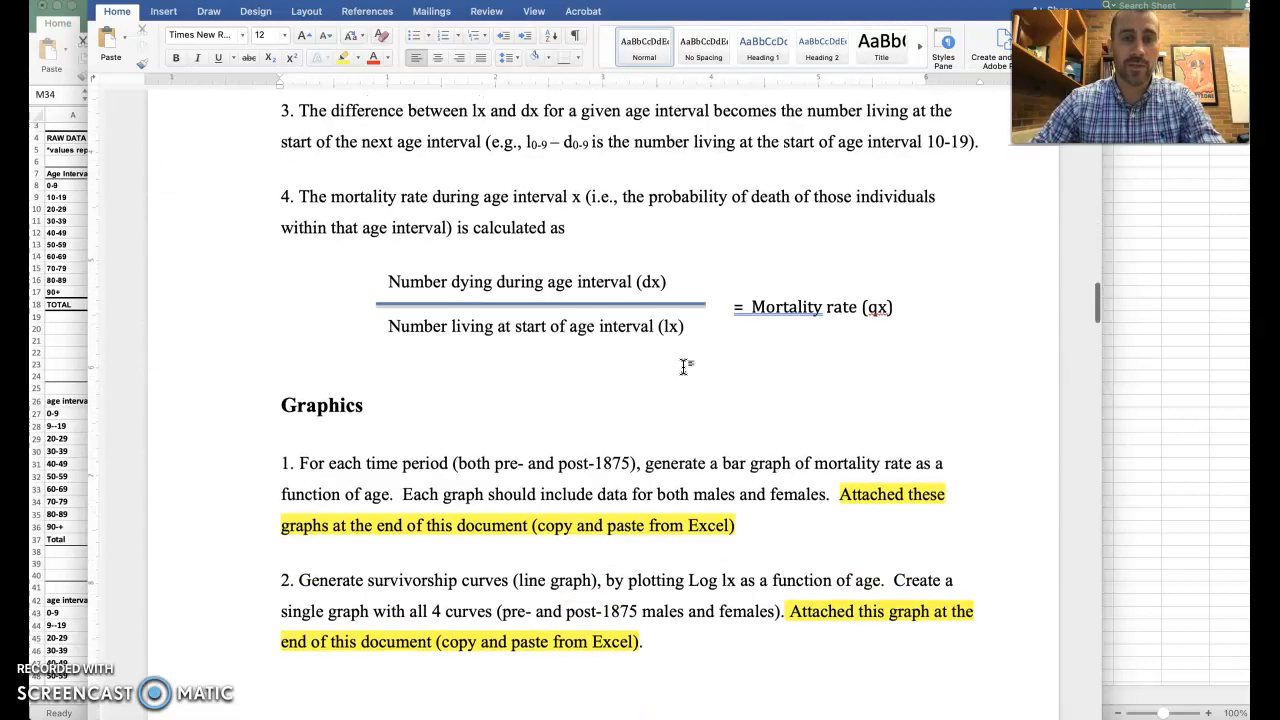
{"action": "left_click", "coordinate": [950, 390]}
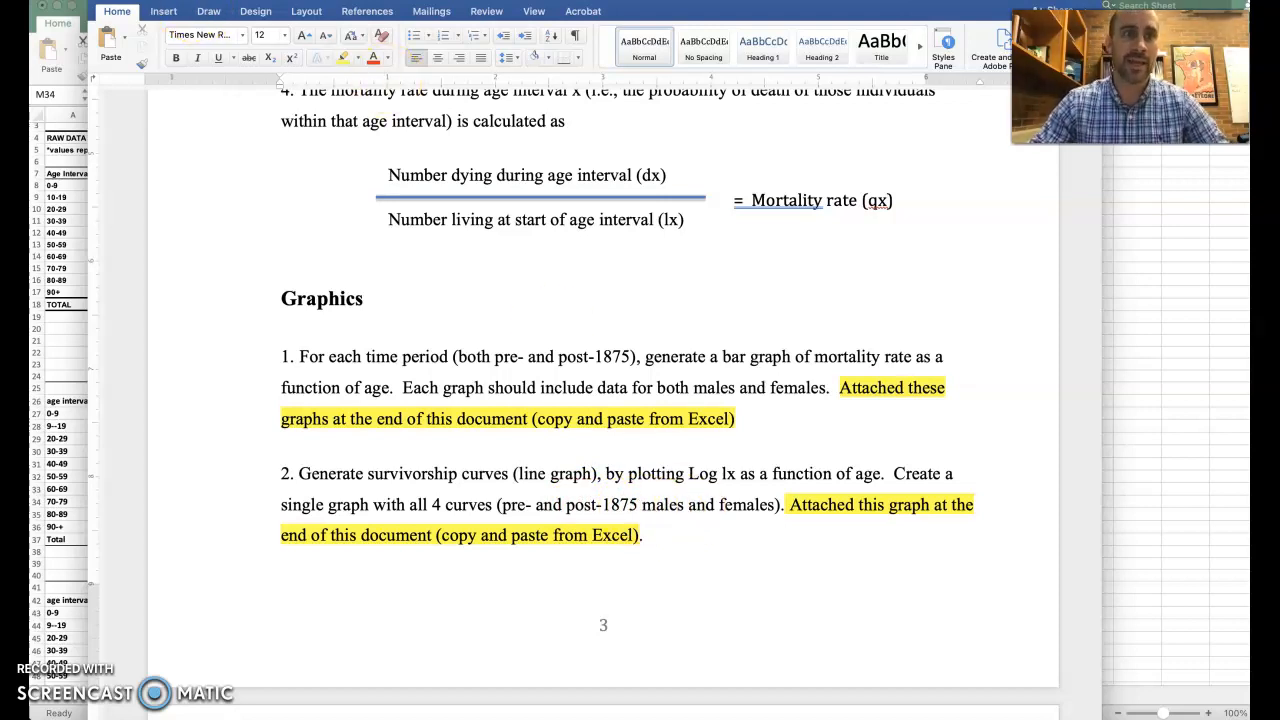
Step: Switch to the Excel cemetery data workbook and insert a blank 2-D clustered column chart with empty cell M23 selected
{"action": "left_click", "coordinate": [116, 2]}
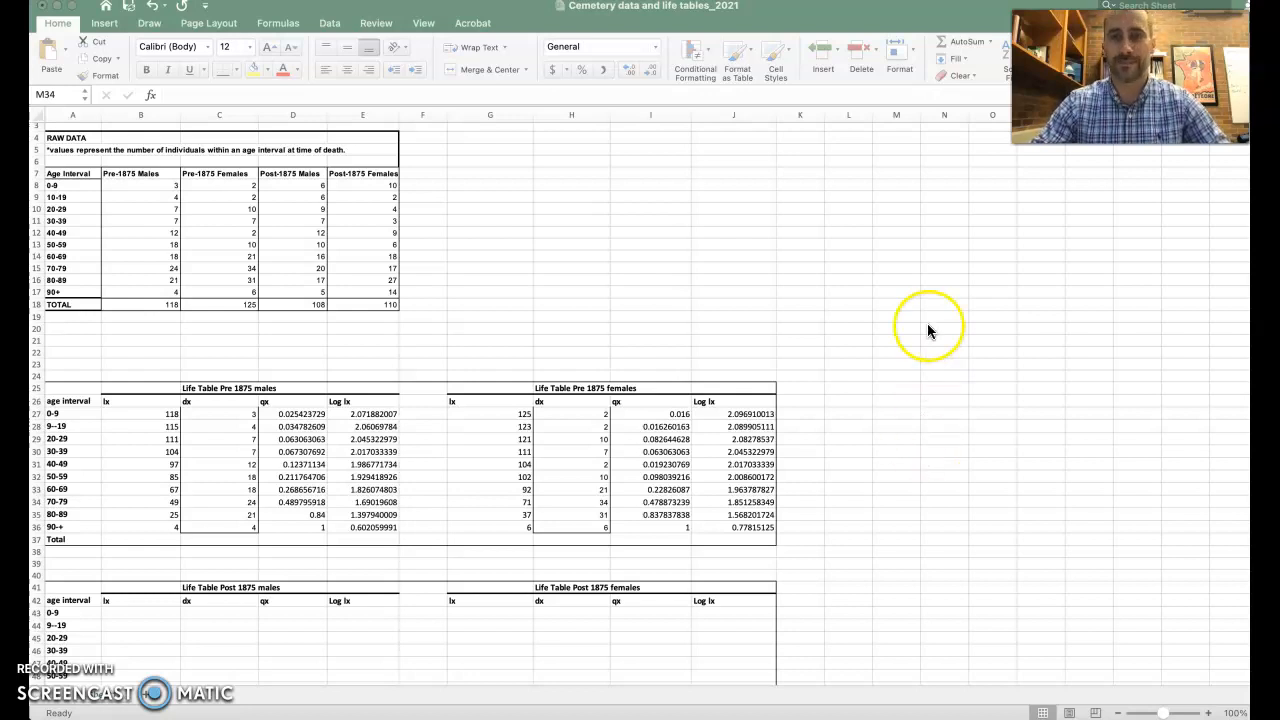
{"action": "left_click", "coordinate": [898, 381]}
{"action": "left_click", "coordinate": [897, 362]}
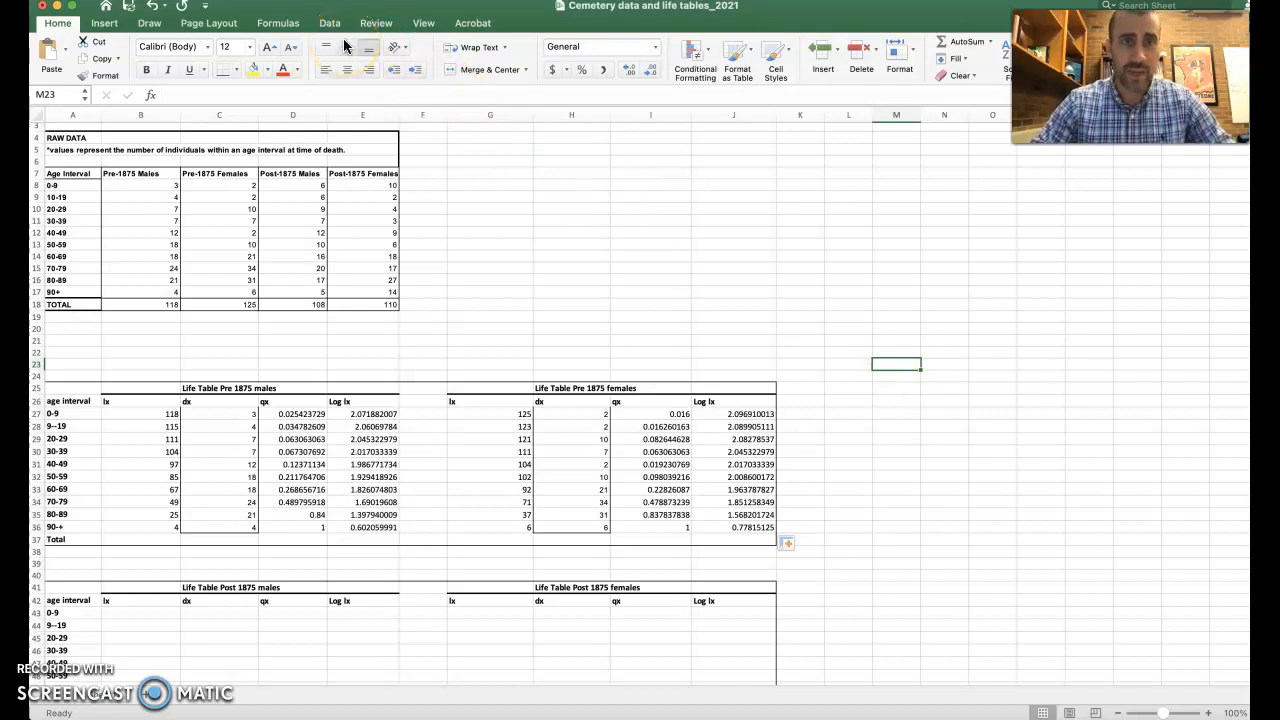
{"action": "left_click", "coordinate": [106, 24]}
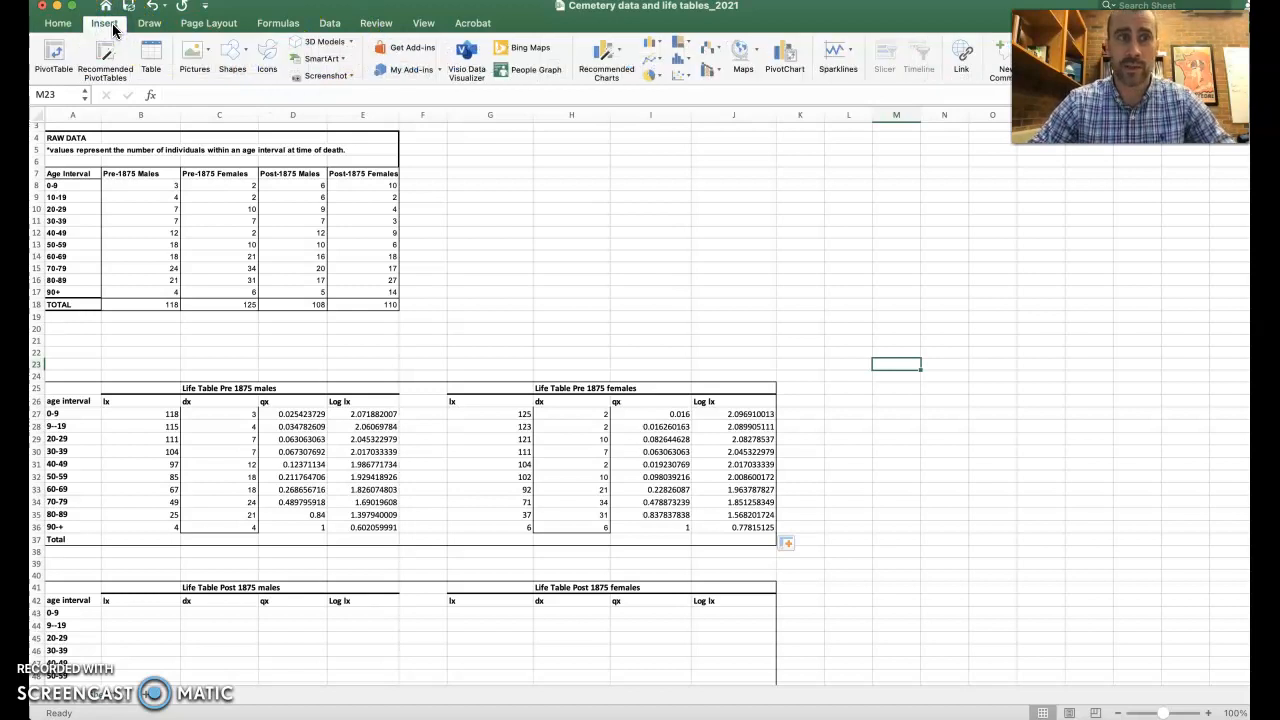
{"action": "left_click", "coordinate": [649, 51]}
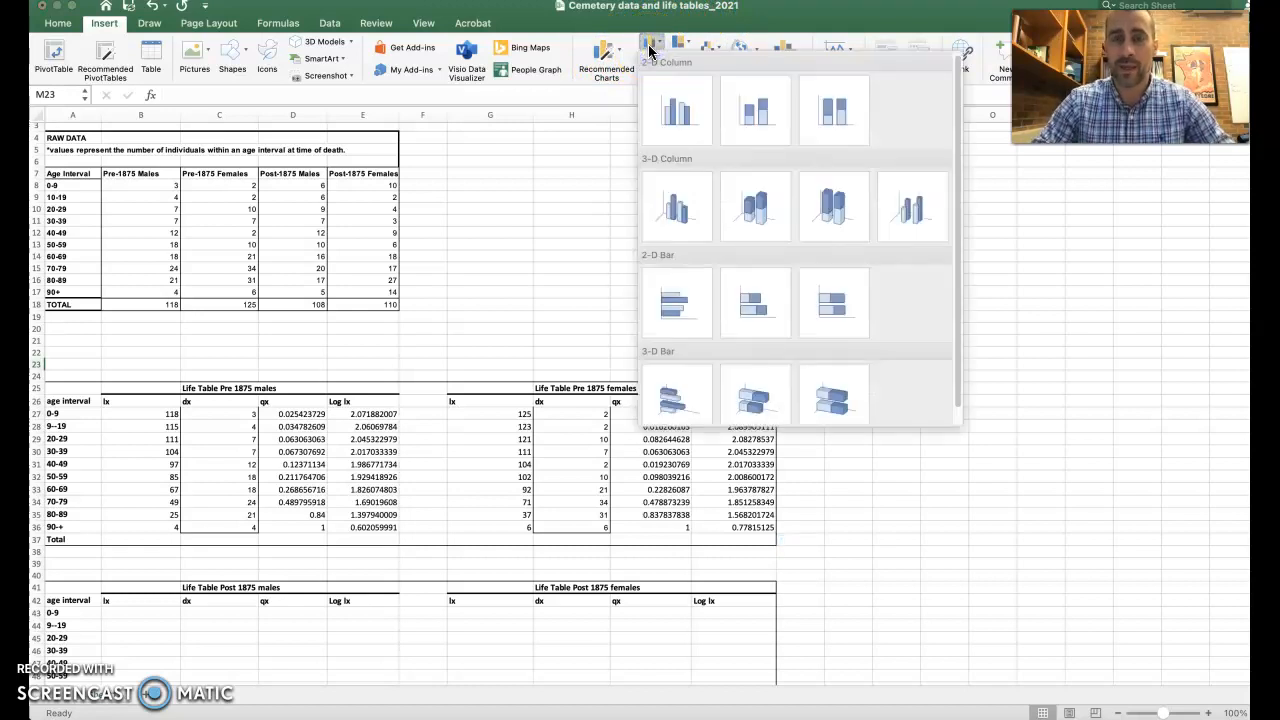
{"action": "left_click", "coordinate": [680, 118]}
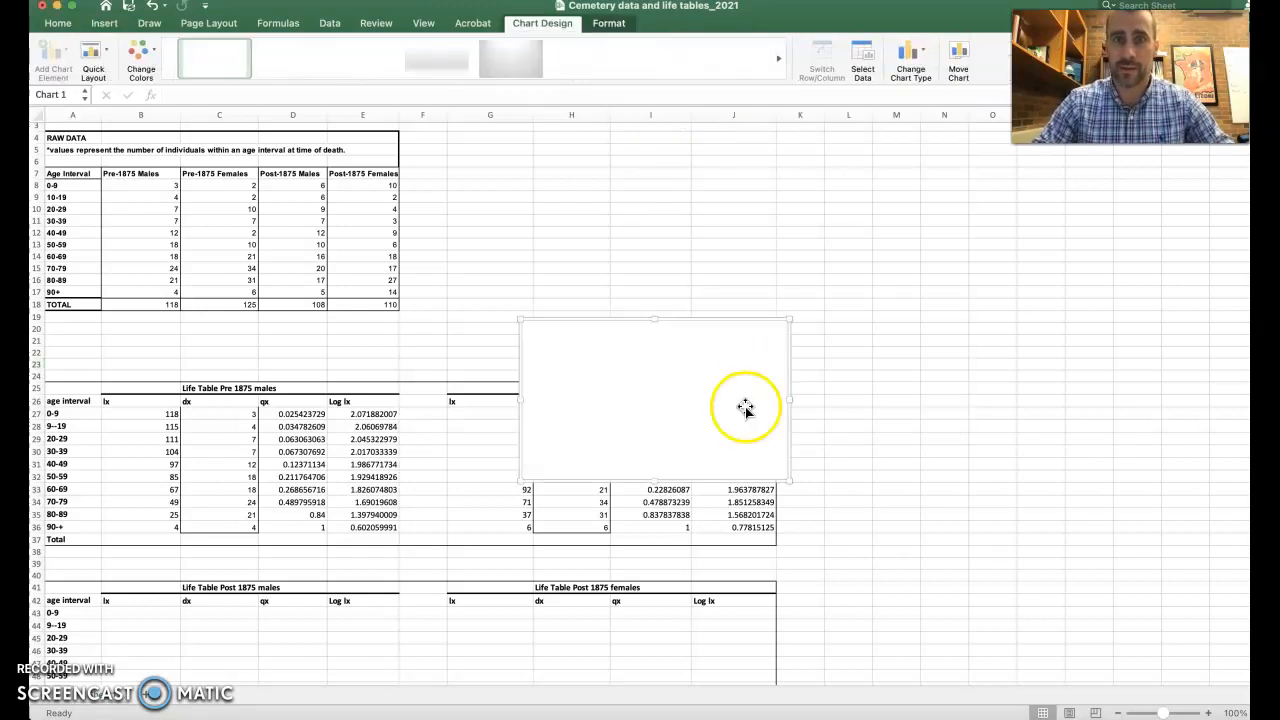
Step: Move the blank chart into the empty area beyond column J and enlarge it slightly
{"action": "left_click_drag", "start_coordinate": [706, 394], "coordinate": [1015, 342]}
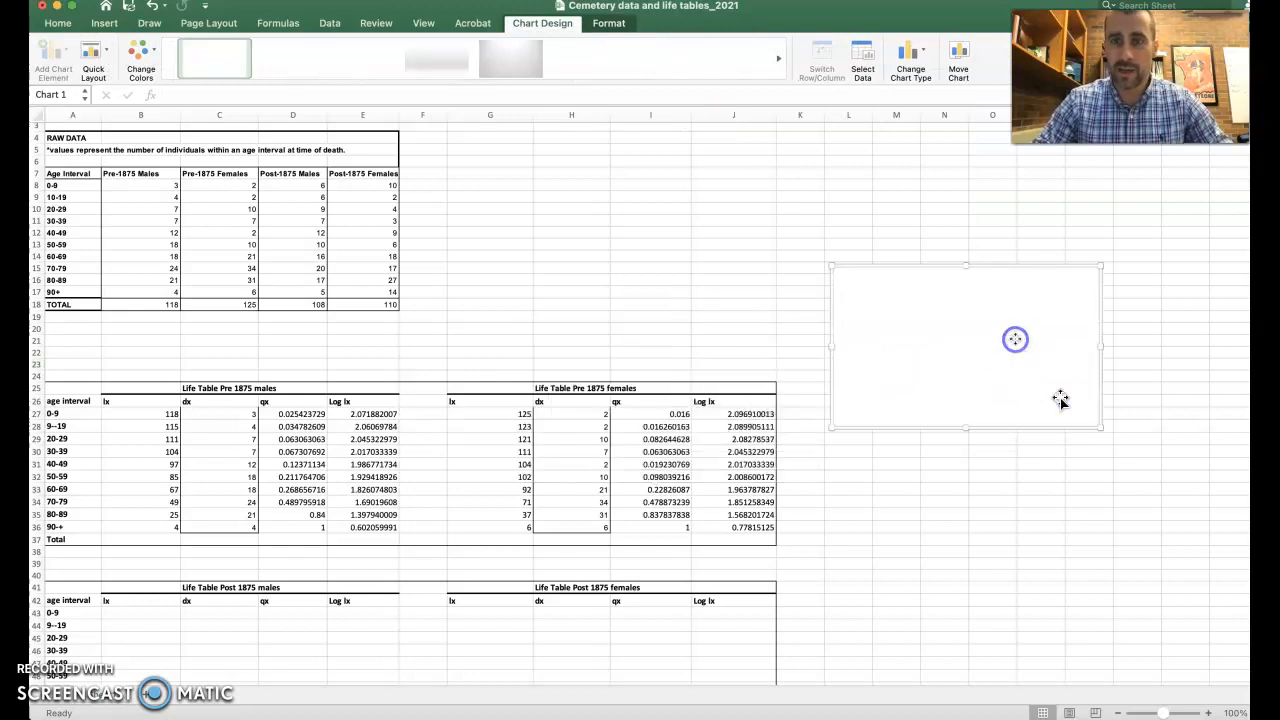
{"action": "left_click_drag", "start_coordinate": [1100, 429], "coordinate": [1148, 455]}
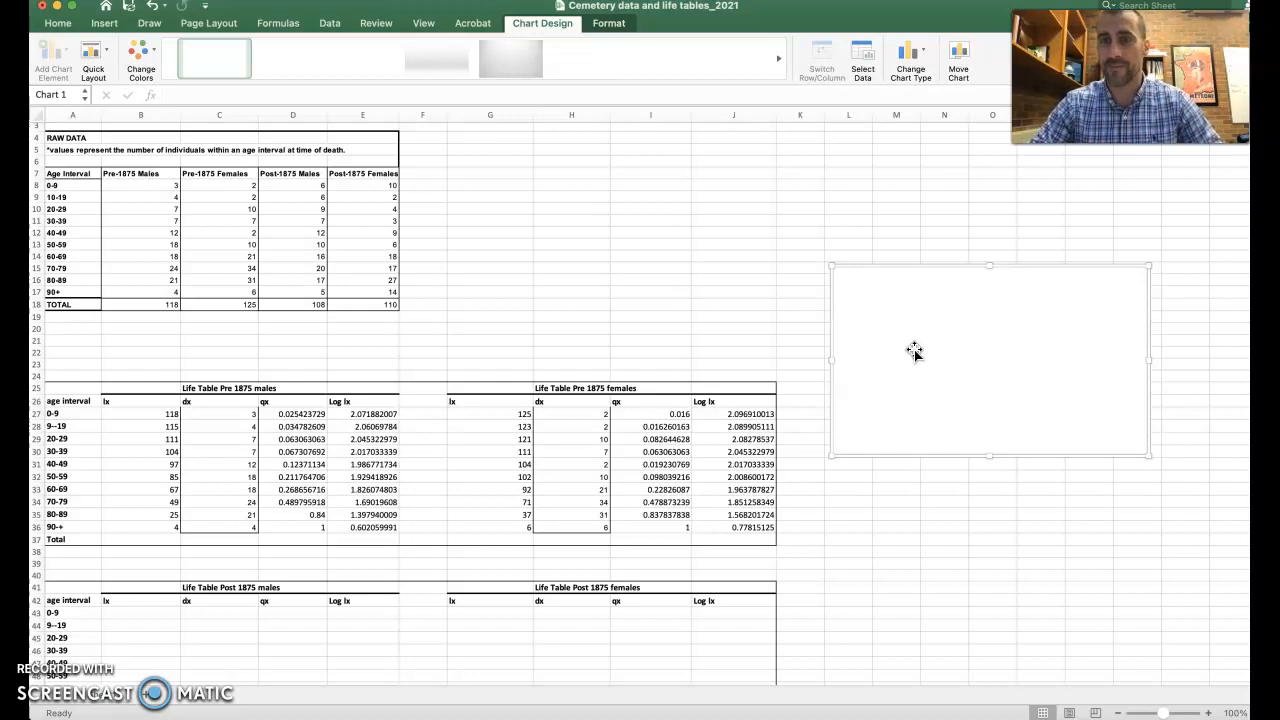
{"action": "left_click", "coordinate": [970, 347]}
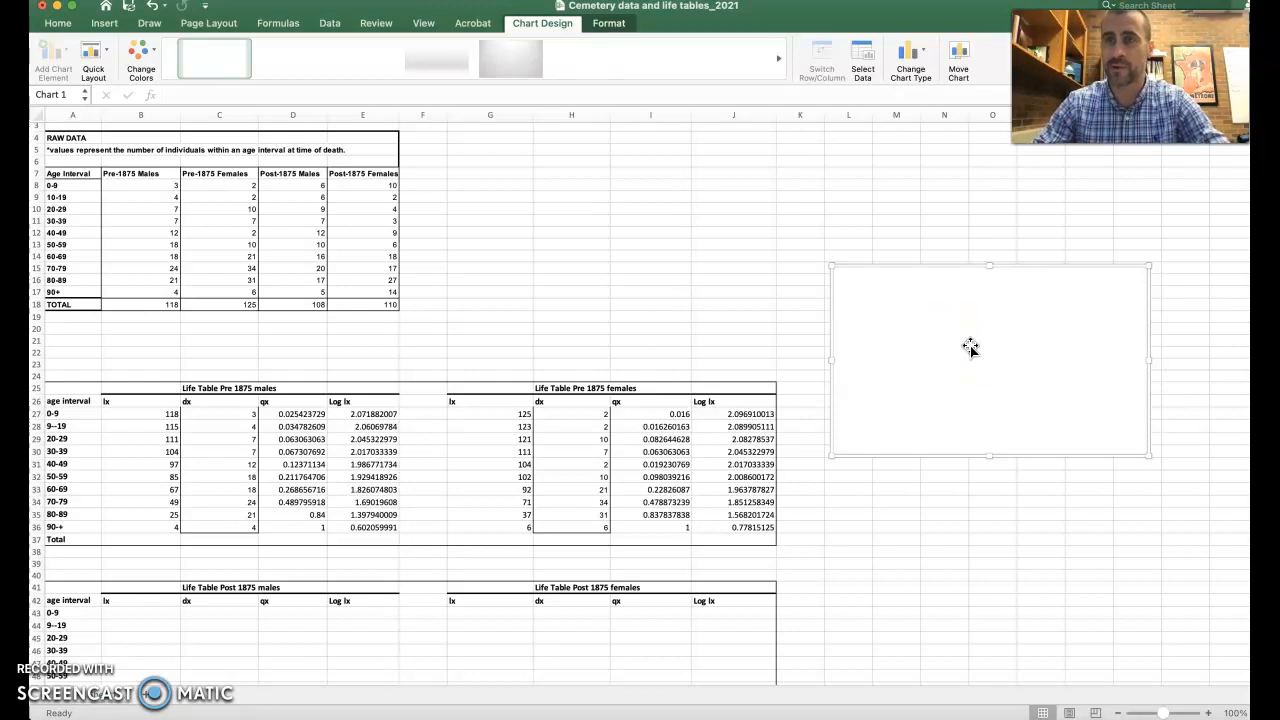
Step: Open the blank chart's data source settings and add a series named Pre-1875 Males
{"action": "right_click", "coordinate": [970, 347]}
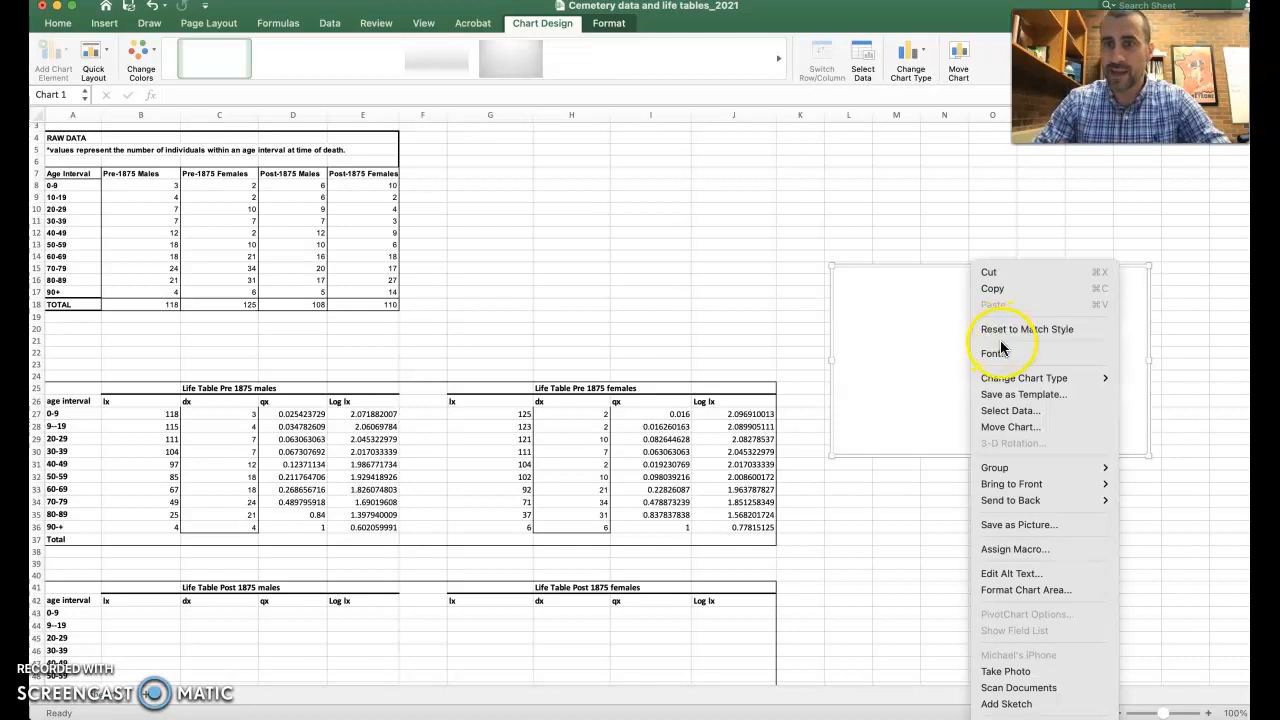
{"action": "left_click", "coordinate": [1043, 408]}
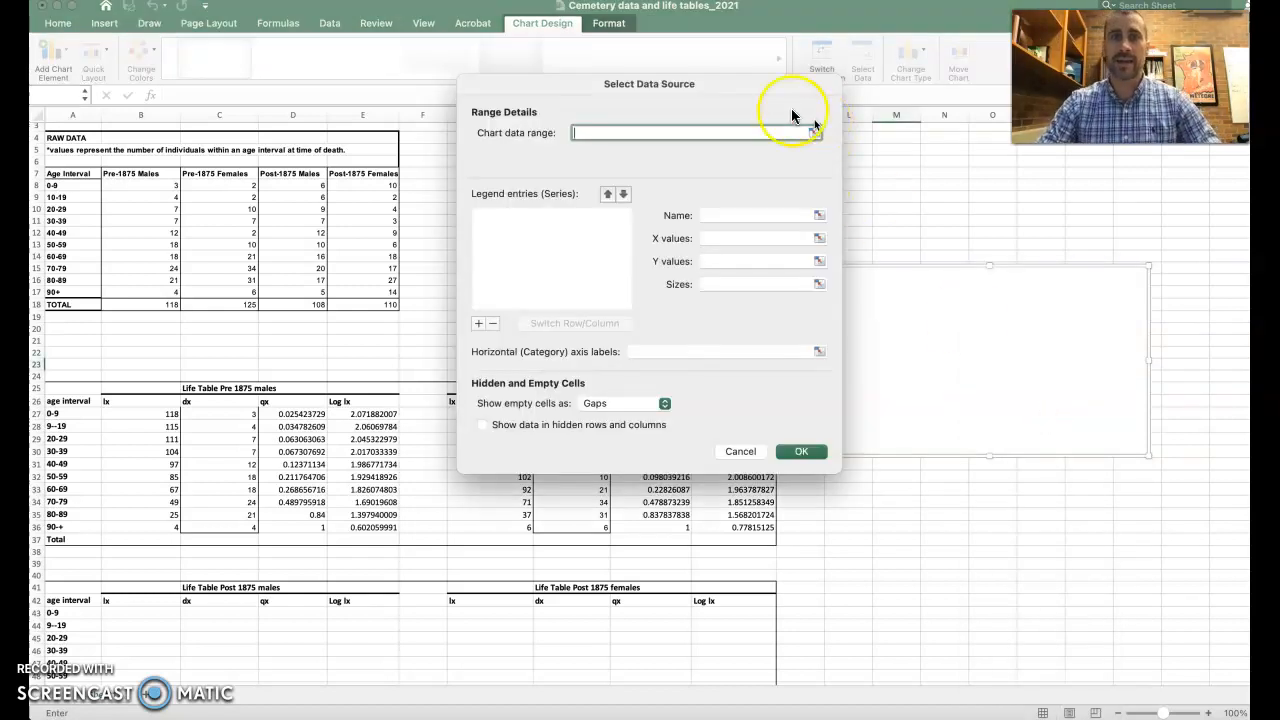
{"action": "left_click_drag", "start_coordinate": [724, 90], "coordinate": [699, 100]}
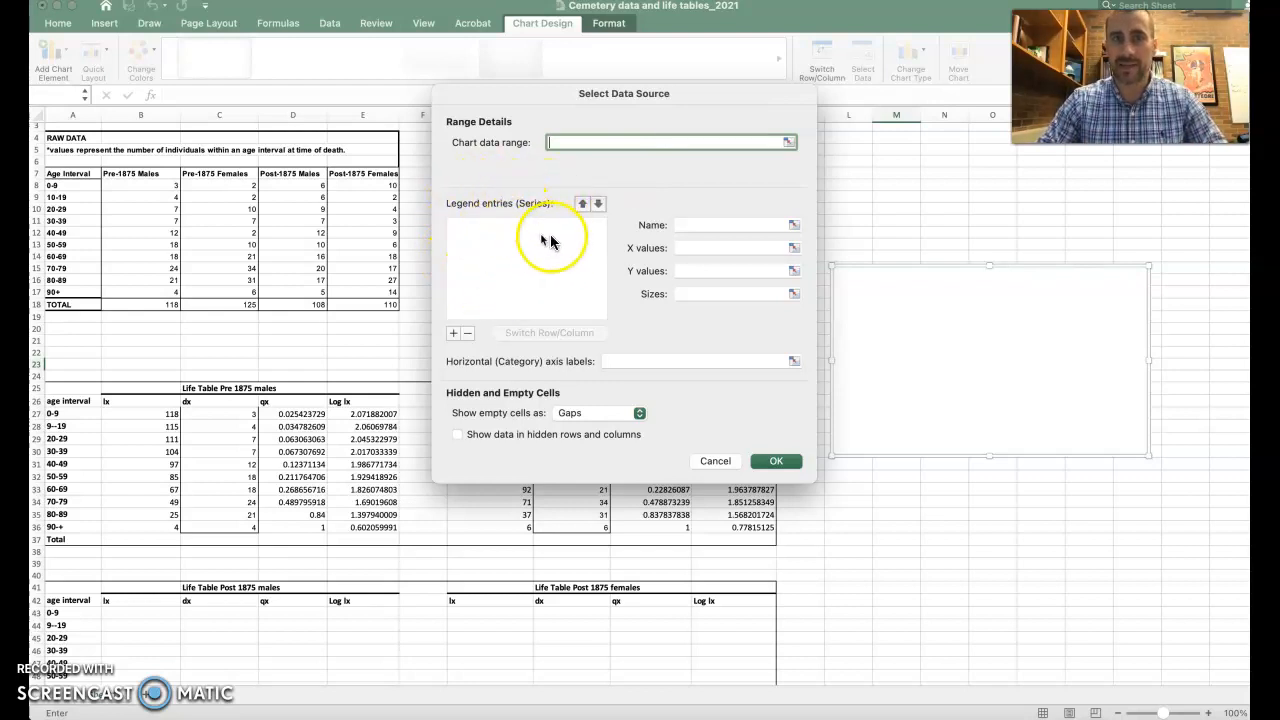
{"action": "left_click", "coordinate": [453, 336]}
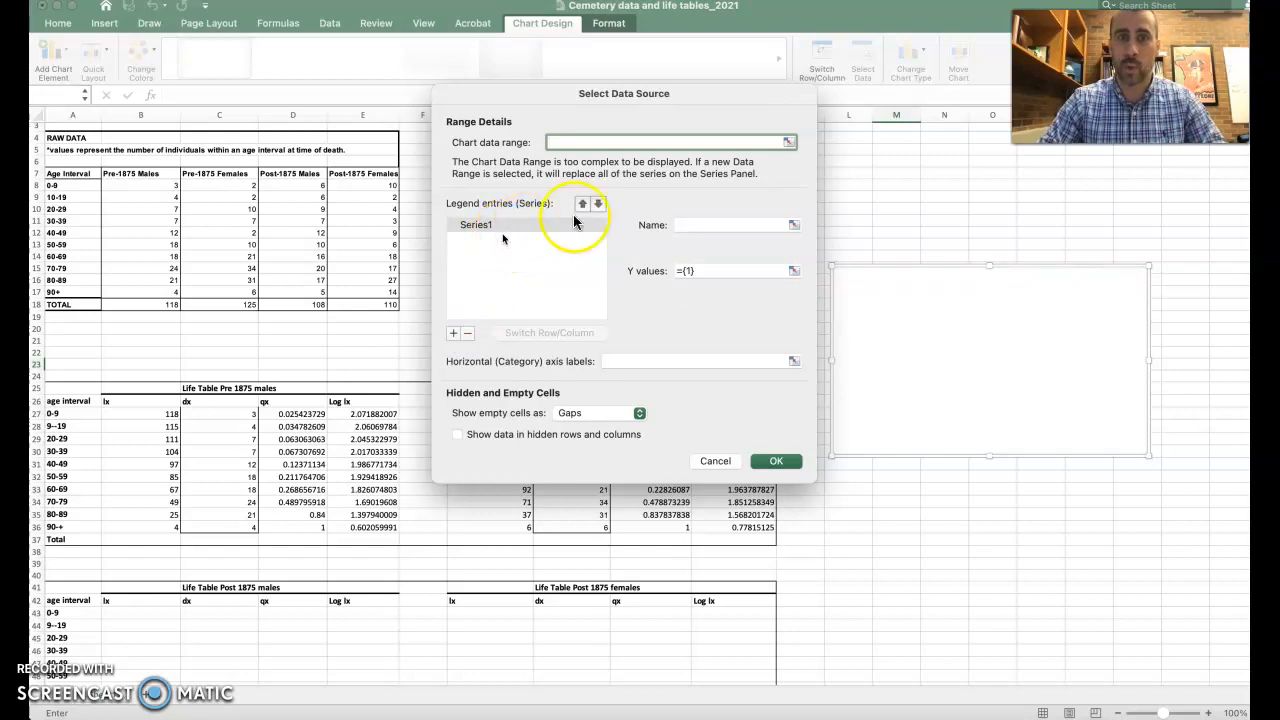
{"action": "left_click", "coordinate": [698, 226]}
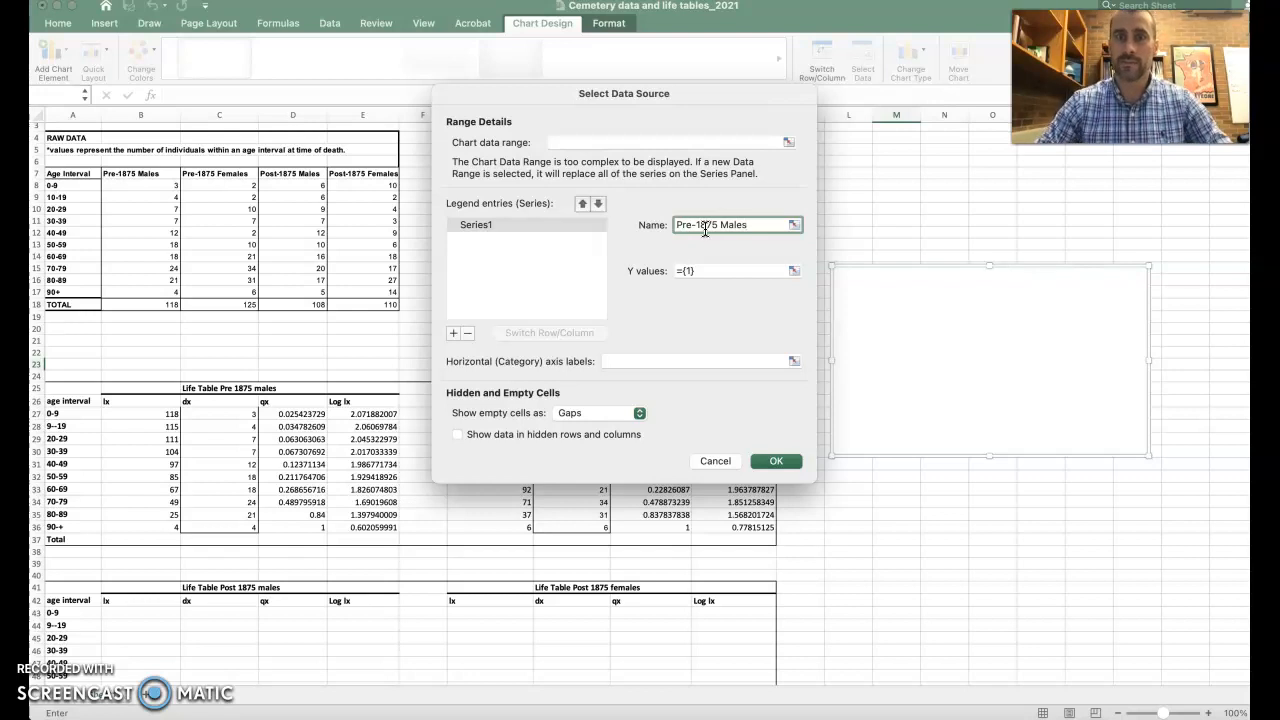
Step: Set the Pre-1875 Males series' Y values to the qx cells D27:D36 of the pre-1875 males life table
{"action": "left_click", "coordinate": [707, 271]}
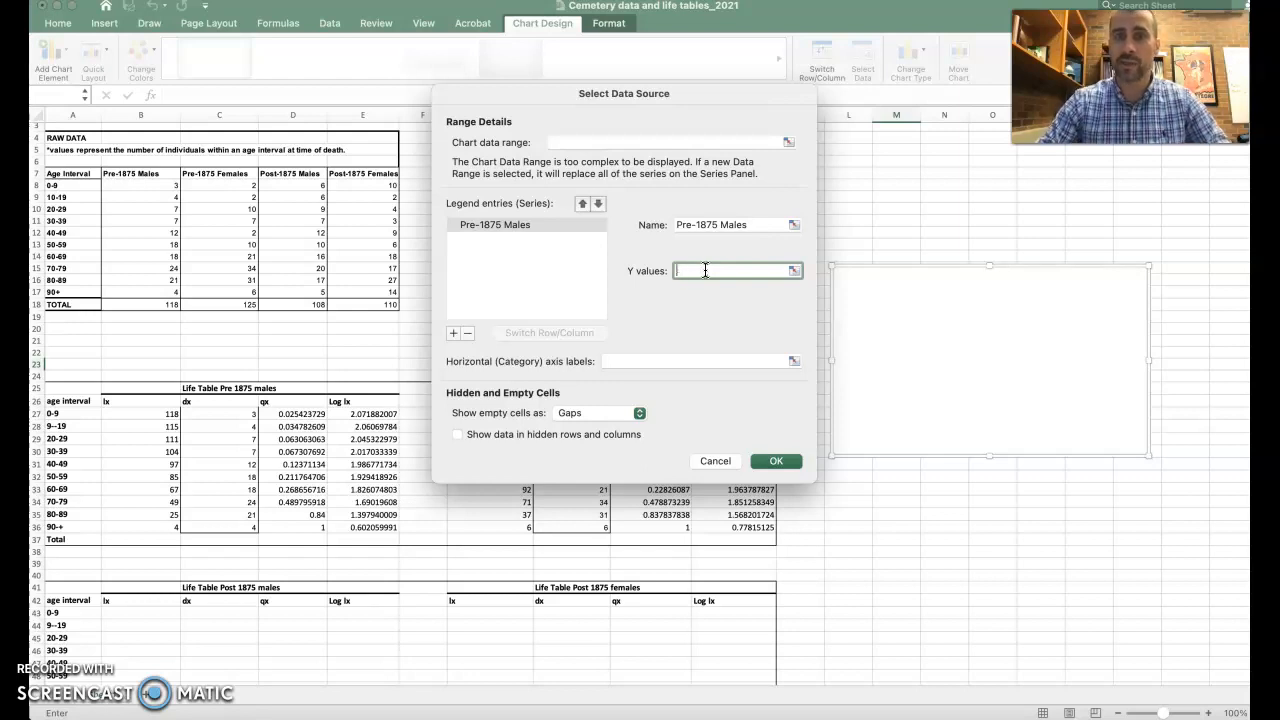
{"action": "left_click", "coordinate": [795, 270]}
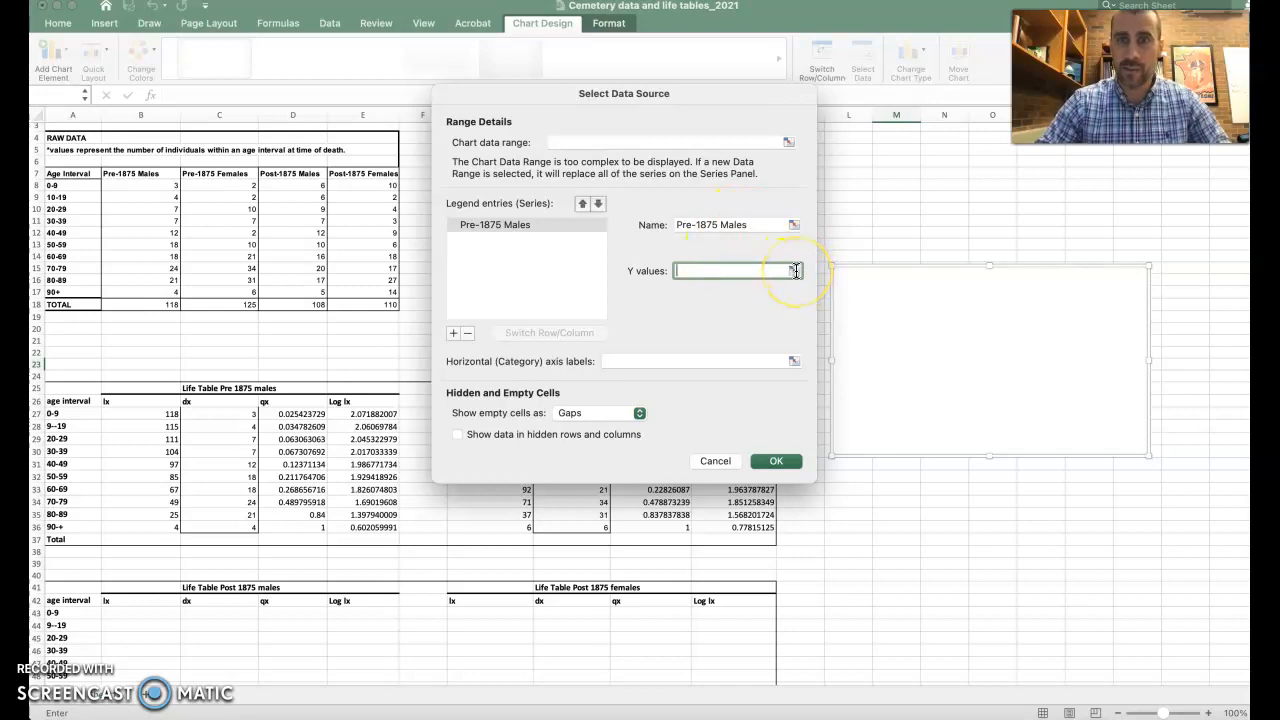
{"action": "left_click", "coordinate": [796, 270]}
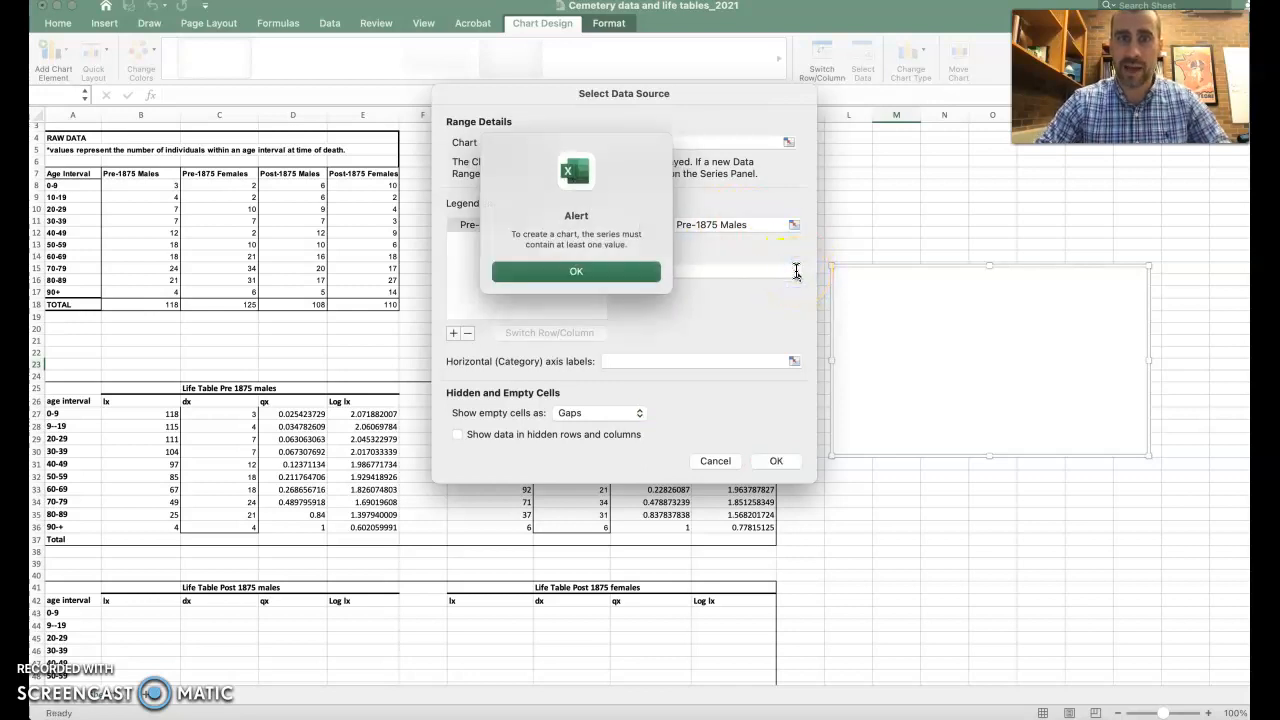
{"action": "left_click", "coordinate": [627, 274]}
{"action": "left_click", "coordinate": [233, 413]}
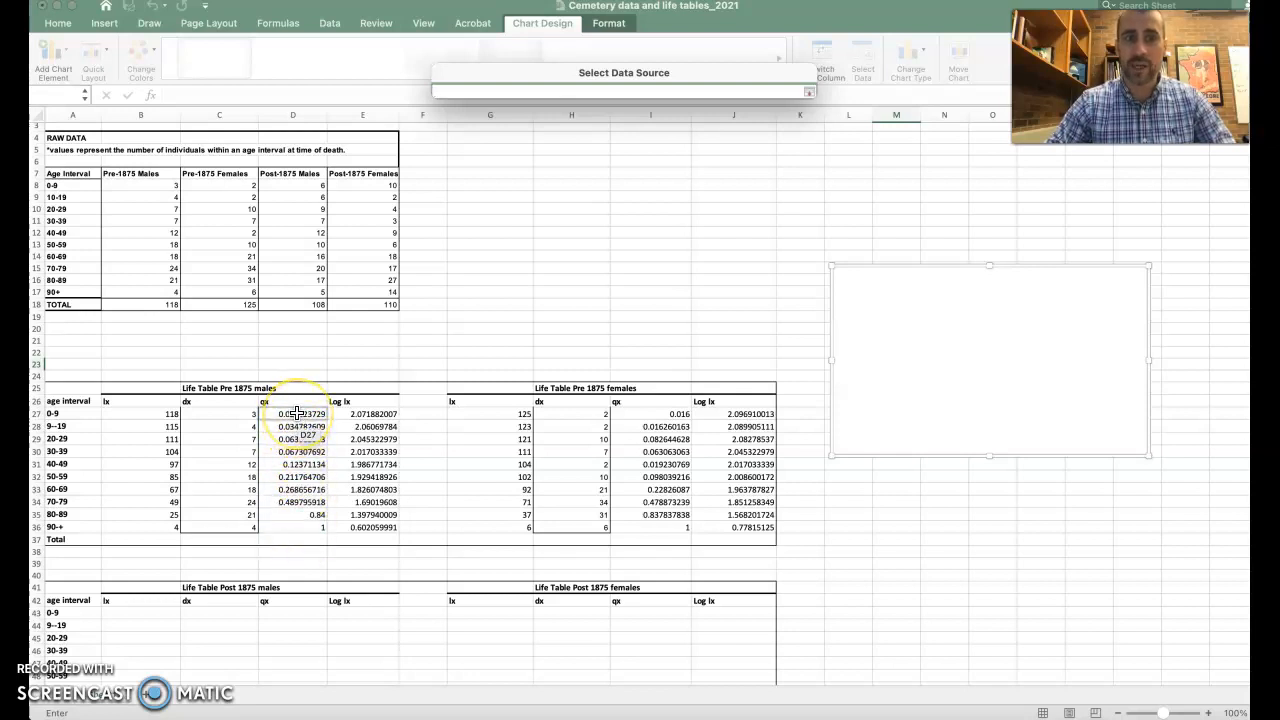
{"action": "left_click_drag", "start_coordinate": [308, 413], "coordinate": [308, 440]}
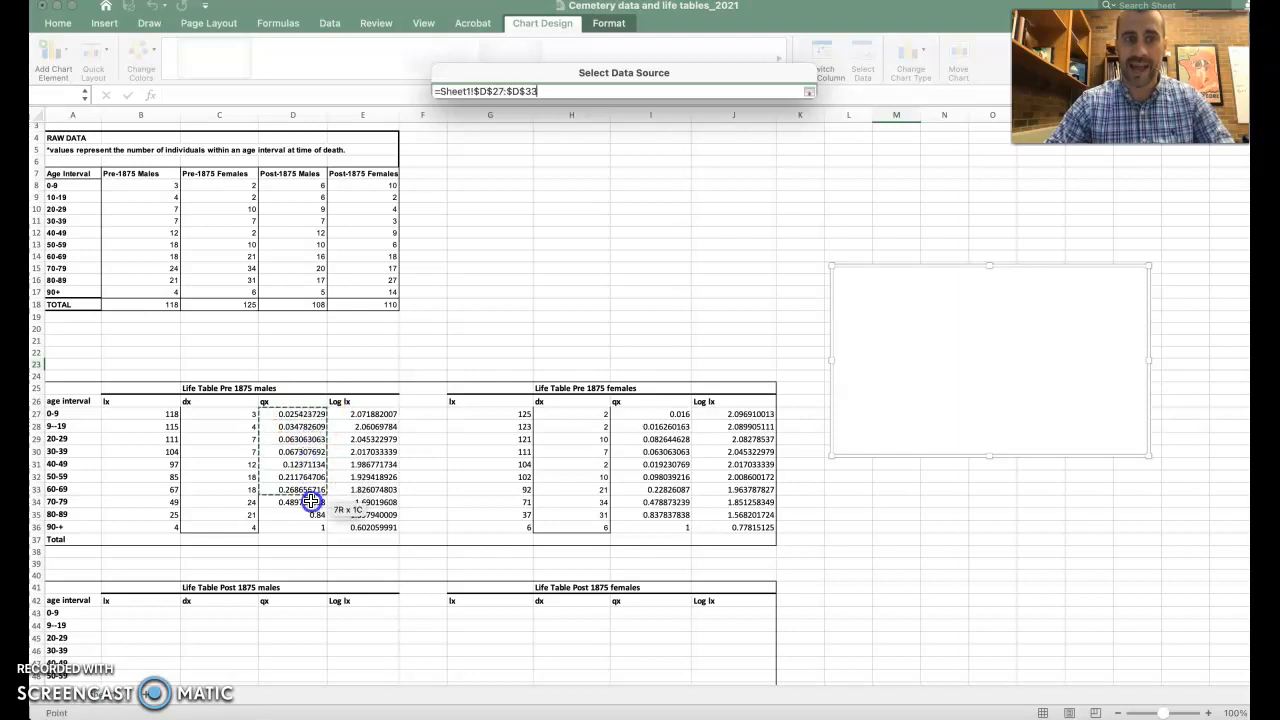
{"action": "left_click_drag", "start_coordinate": [311, 518], "coordinate": [312, 525]}
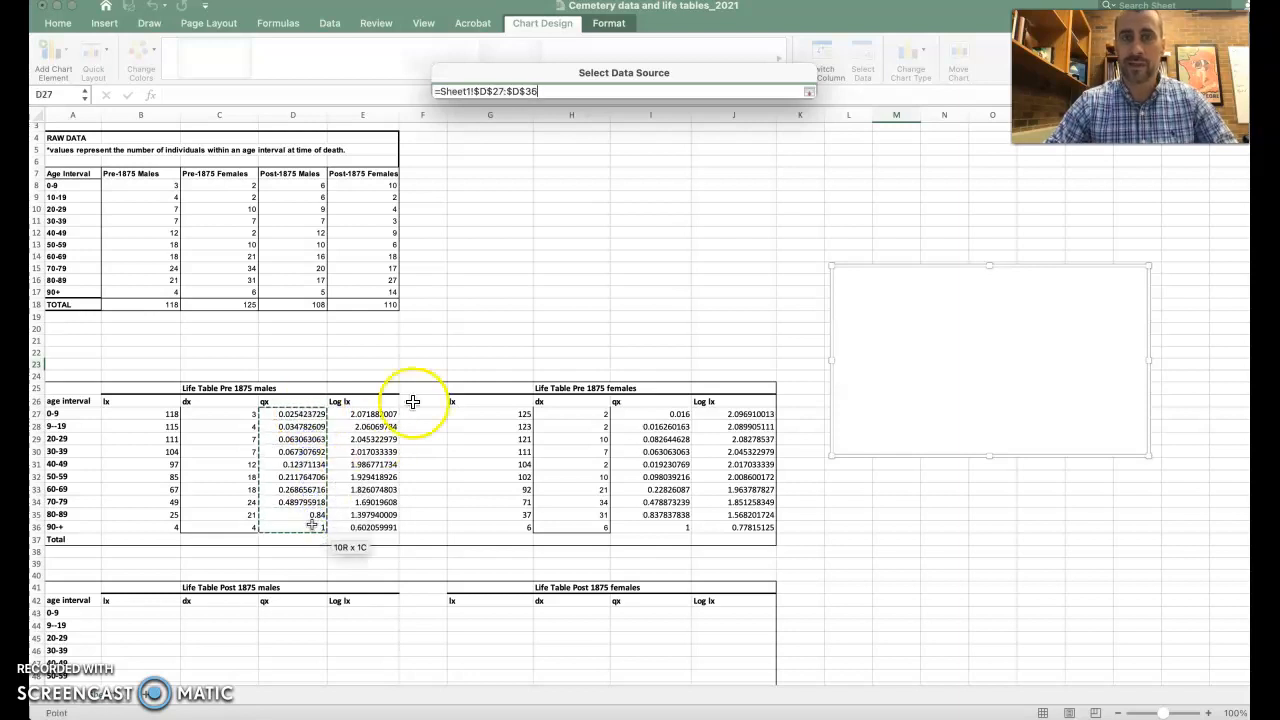
{"action": "left_click", "coordinate": [809, 91]}
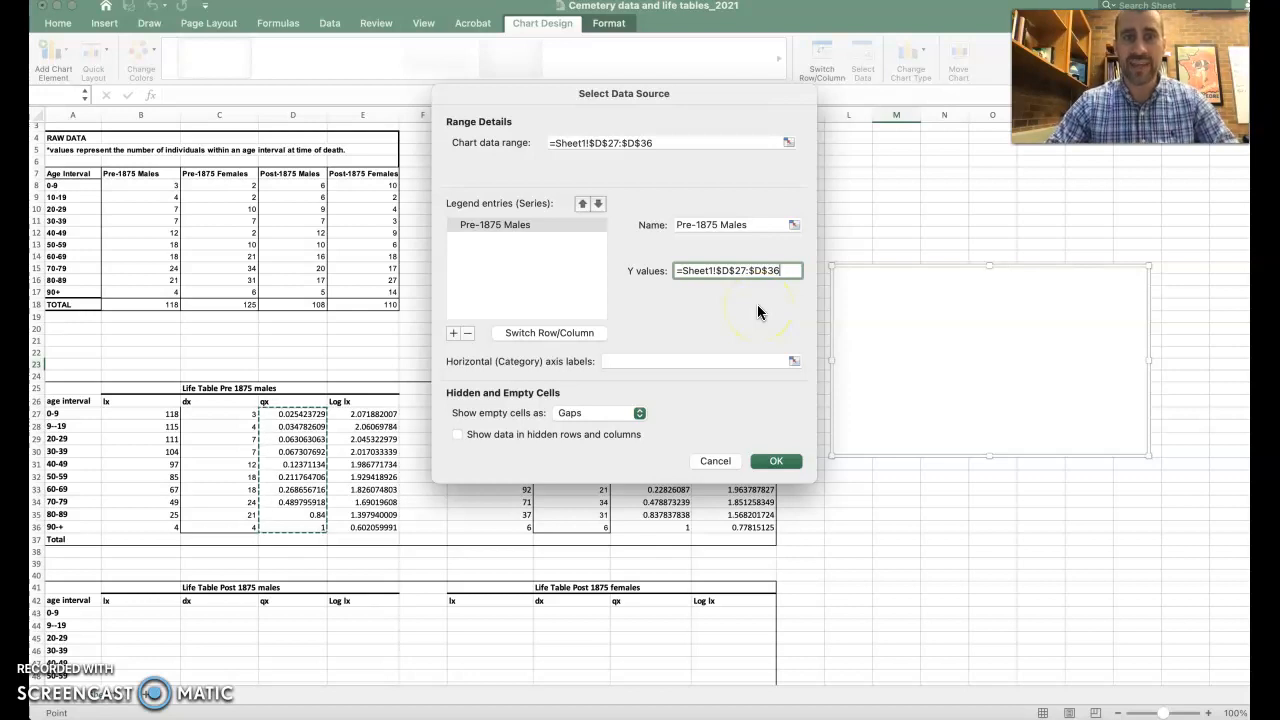
Step: Set the horizontal category axis labels to the age intervals in cells A27:A36
{"action": "left_click", "coordinate": [693, 361]}
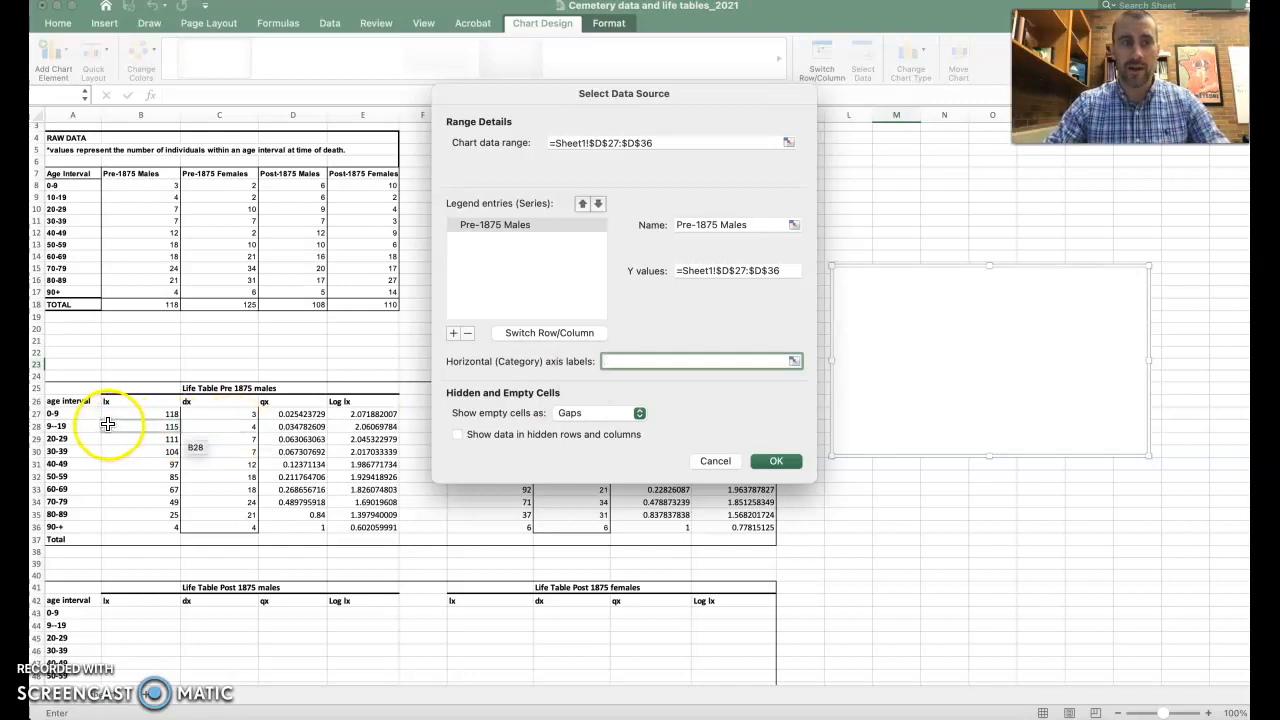
{"action": "left_click", "coordinate": [793, 362]}
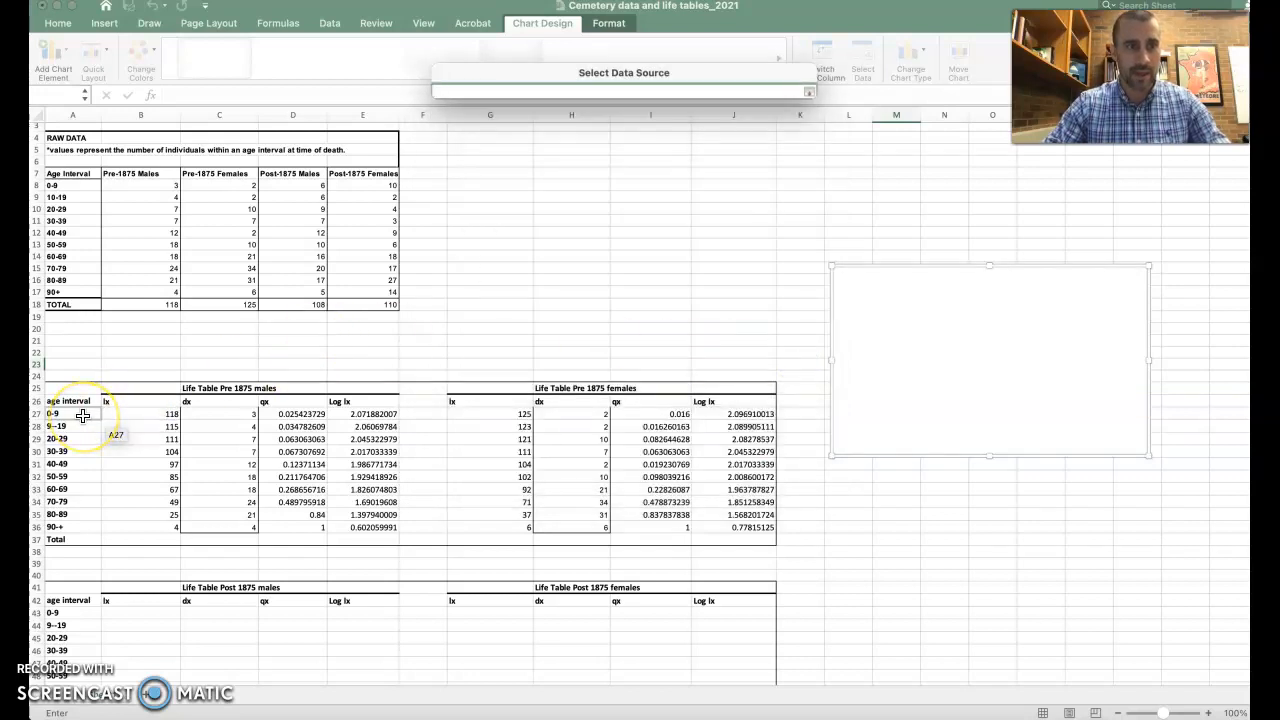
{"action": "left_click_drag", "start_coordinate": [83, 416], "coordinate": [83, 427]}
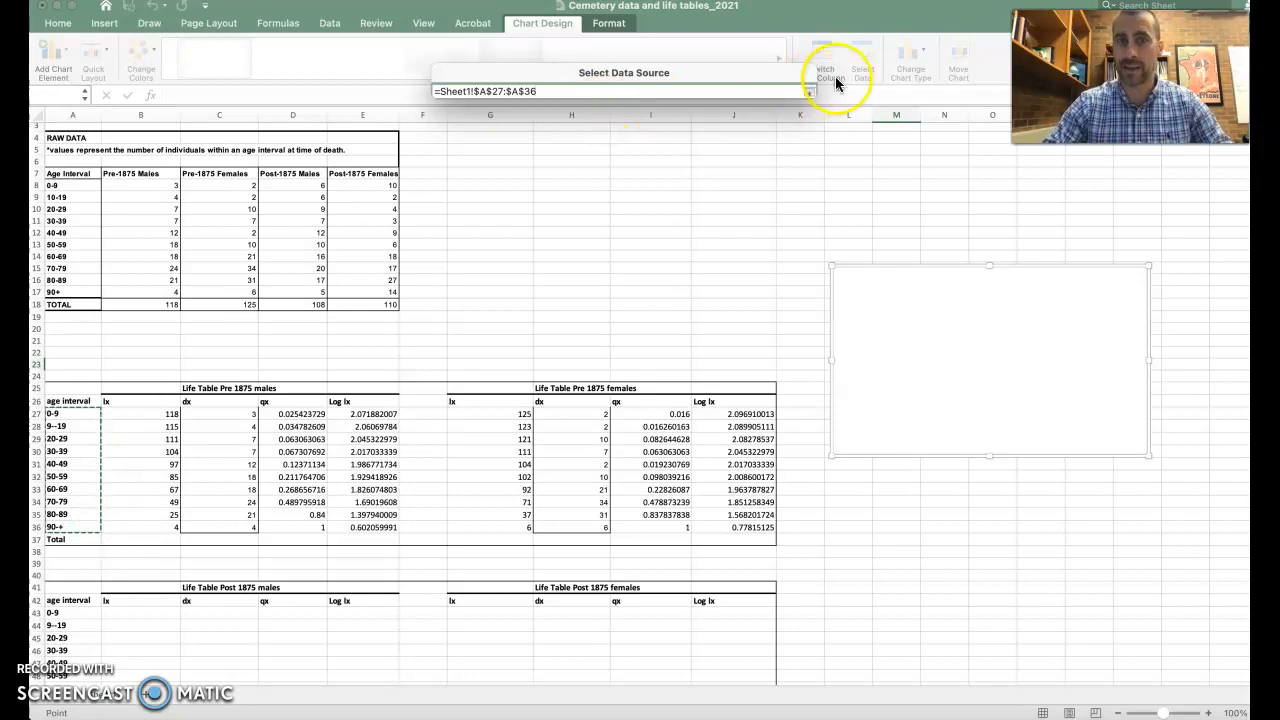
{"action": "left_click", "coordinate": [808, 92]}
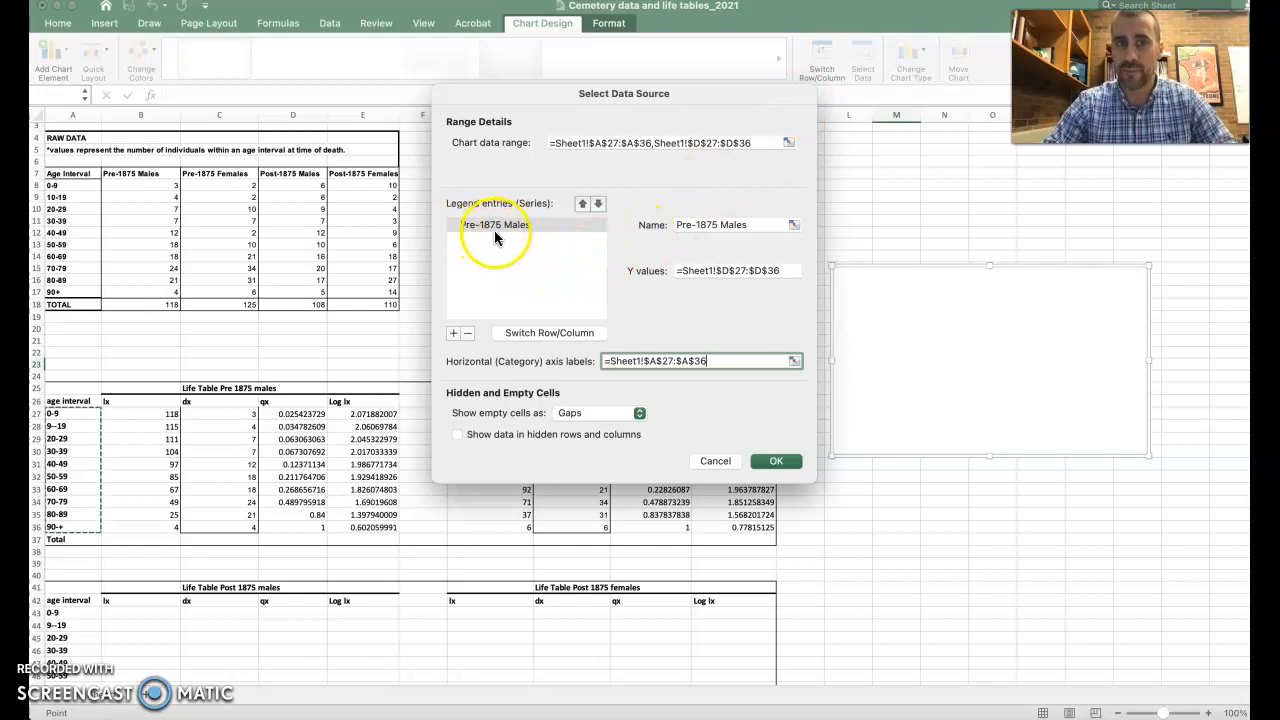
Step: Add a second chart series named Pre-1875 Females
{"action": "left_click", "coordinate": [454, 336]}
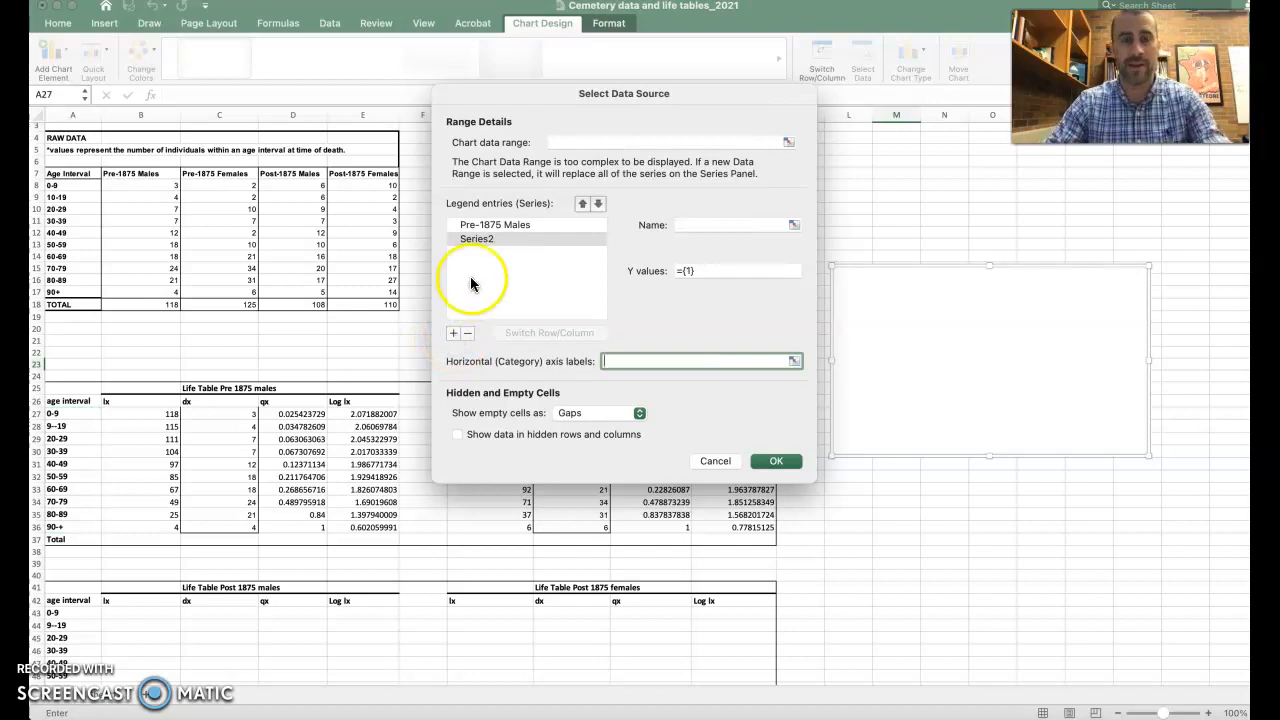
{"action": "left_click", "coordinate": [762, 225]}
{"action": "type", "text": "P"}
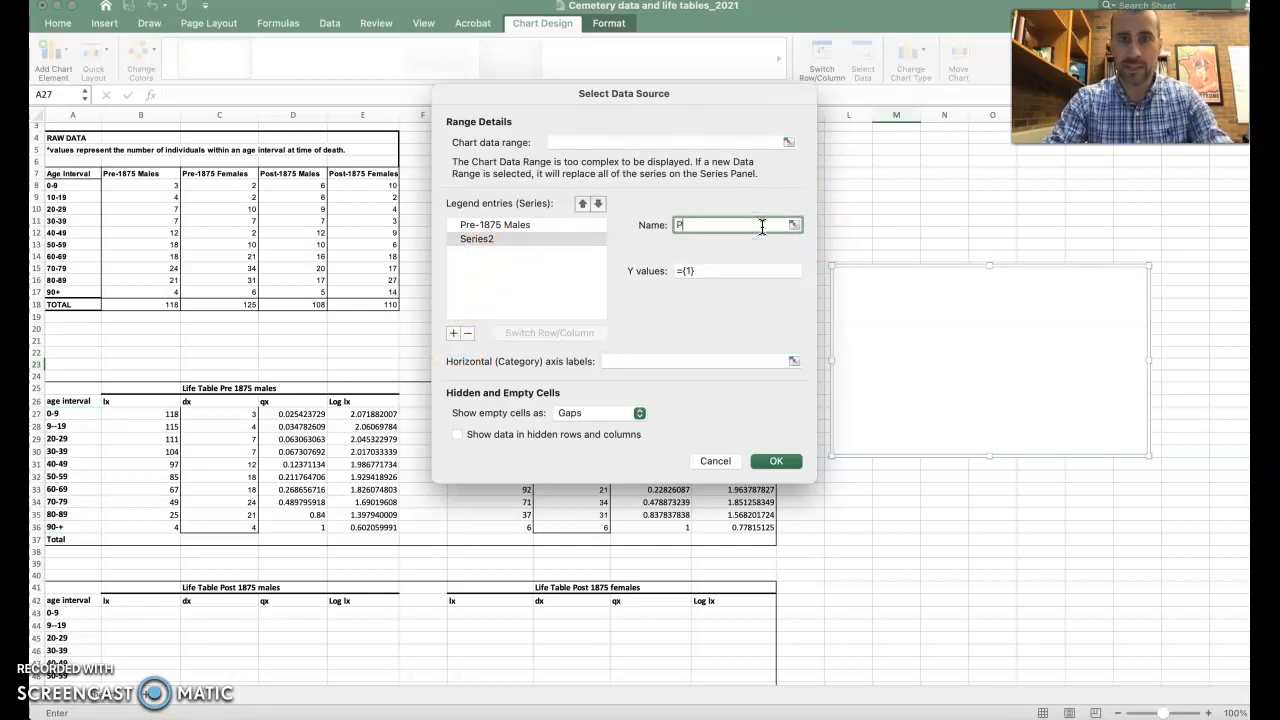
{"action": "type", "text": "re-1875 Females"}
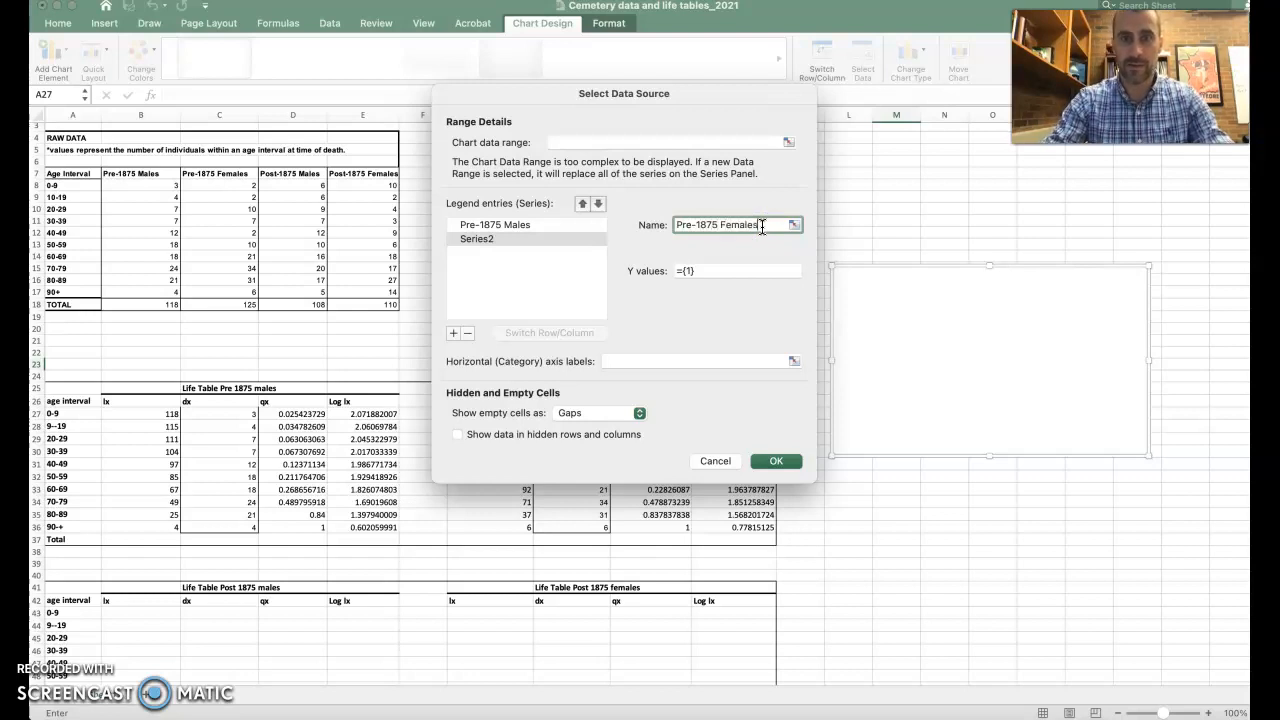
Step: Replace the Pre-1875 Females series' Y values with the qx cells I27:I36 of the pre-1875 females life table
{"action": "left_click", "coordinate": [677, 252]}
{"action": "left_click", "coordinate": [707, 267]}
{"action": "key", "text": "BackSpace"}
{"action": "key", "text": "BackSpace"}
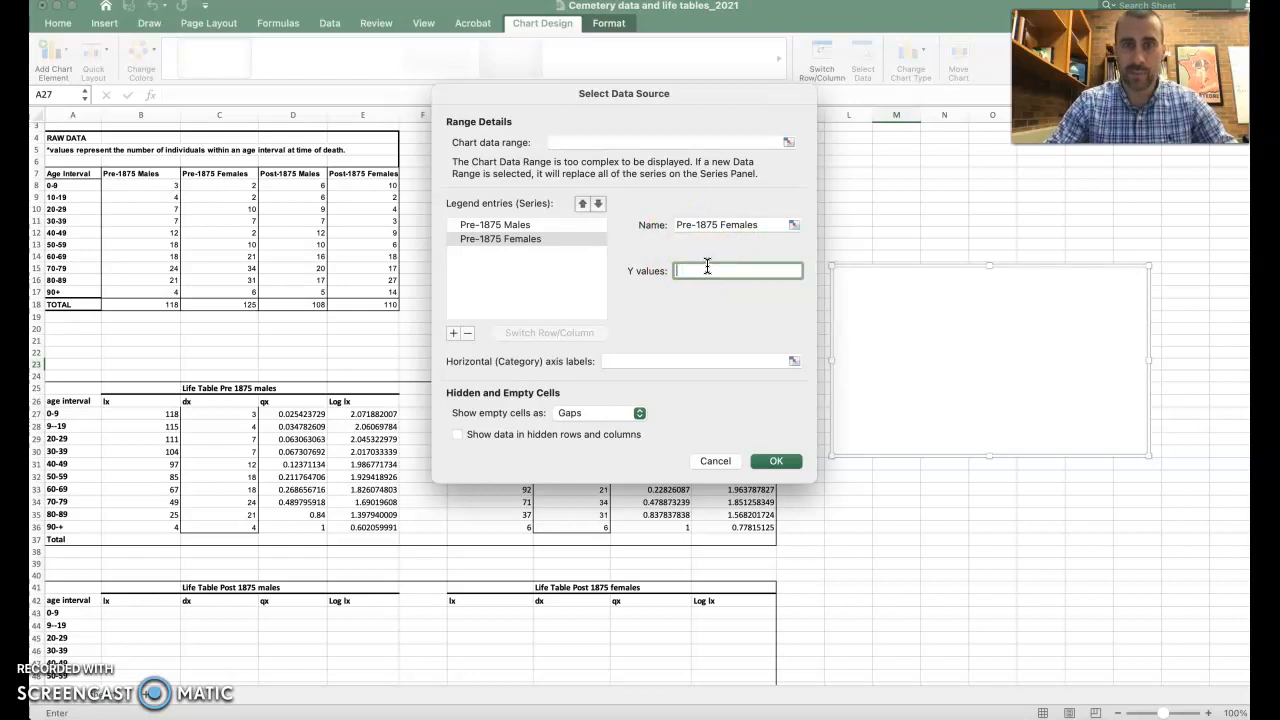
{"action": "left_click_drag", "start_coordinate": [678, 96], "coordinate": [473, 63]}
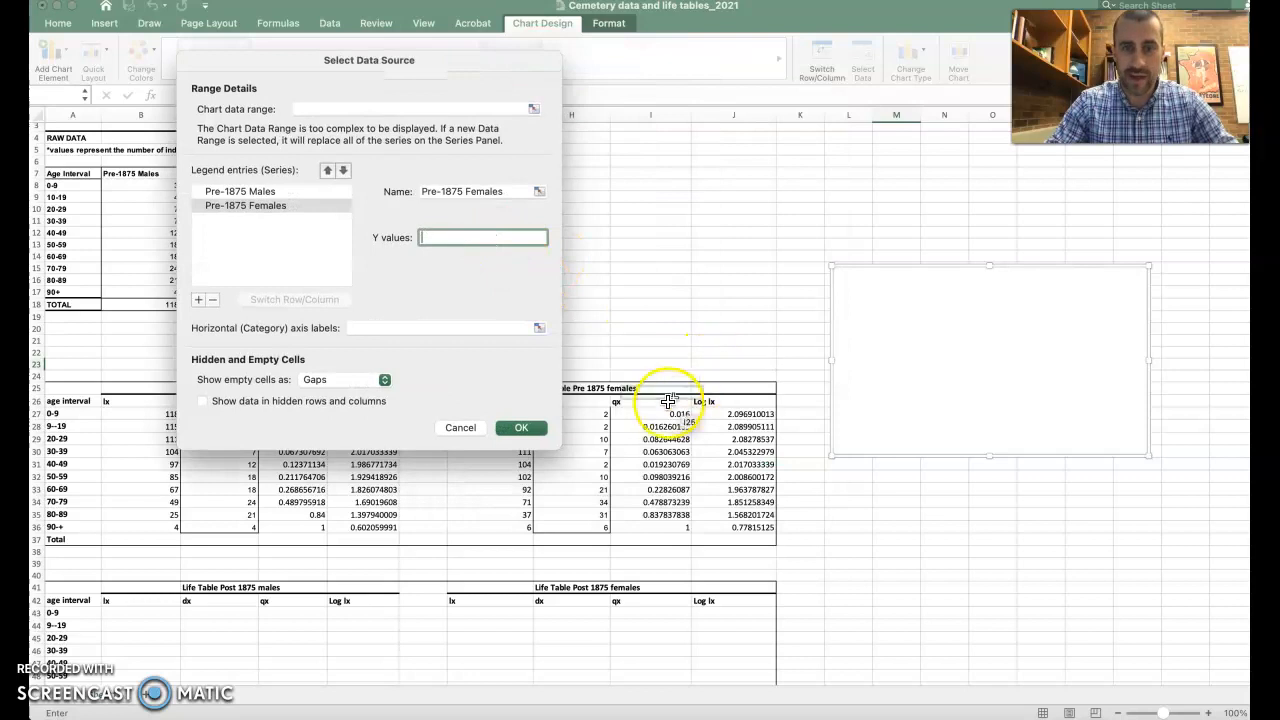
{"action": "left_click_drag", "start_coordinate": [665, 414], "coordinate": [658, 526]}
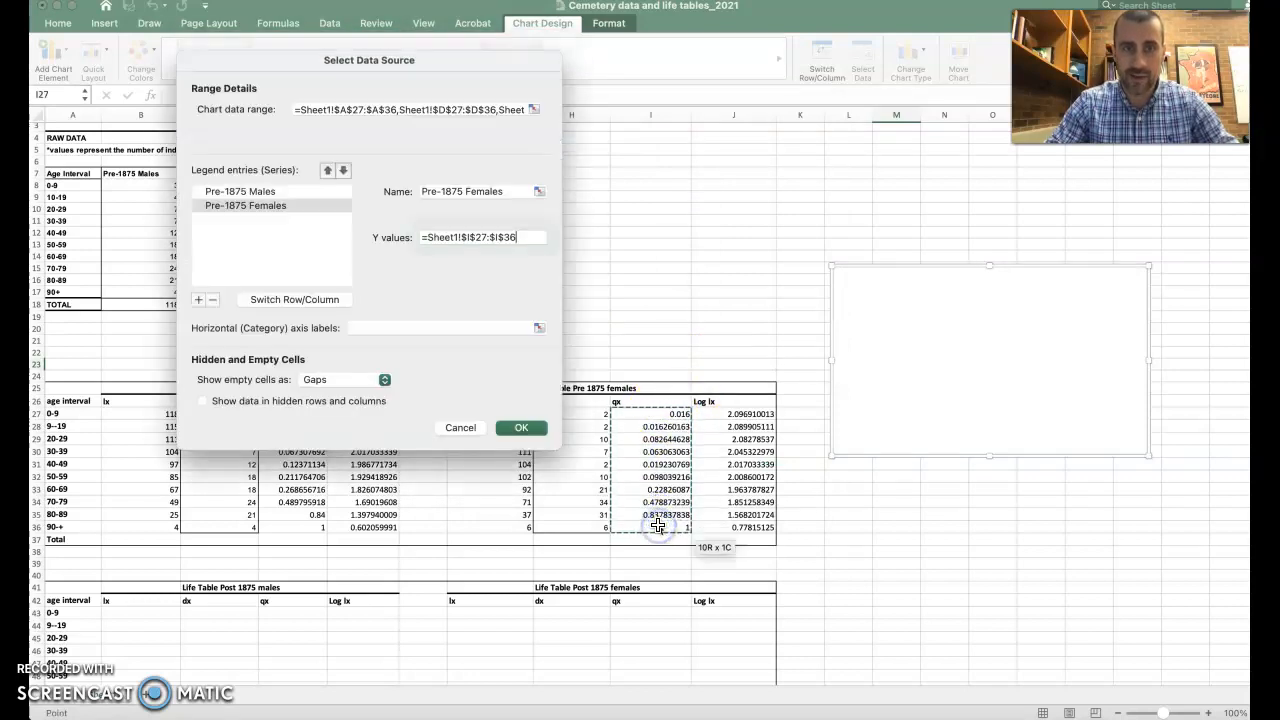
Step: Set the Pre-1875 Females series' horizontal axis labels to the age intervals in A27:A36 and apply the chart data source
{"action": "left_click", "coordinate": [483, 331]}
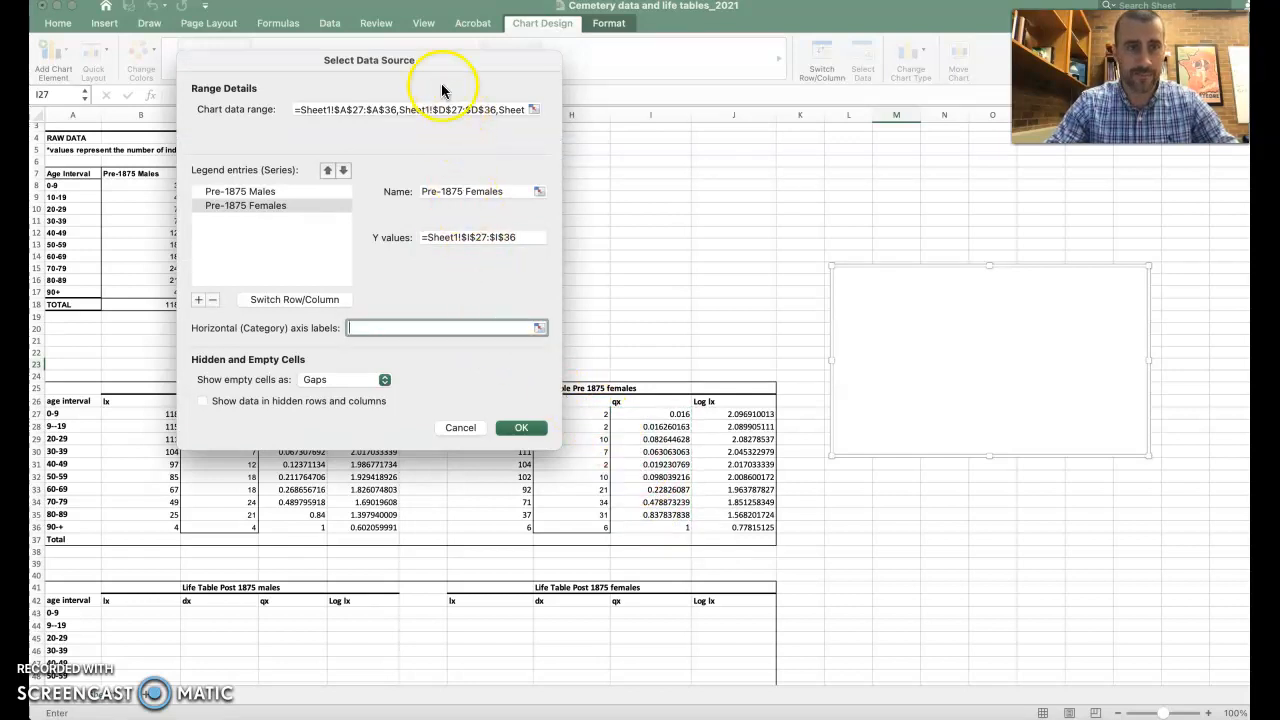
{"action": "left_click", "coordinate": [538, 332]}
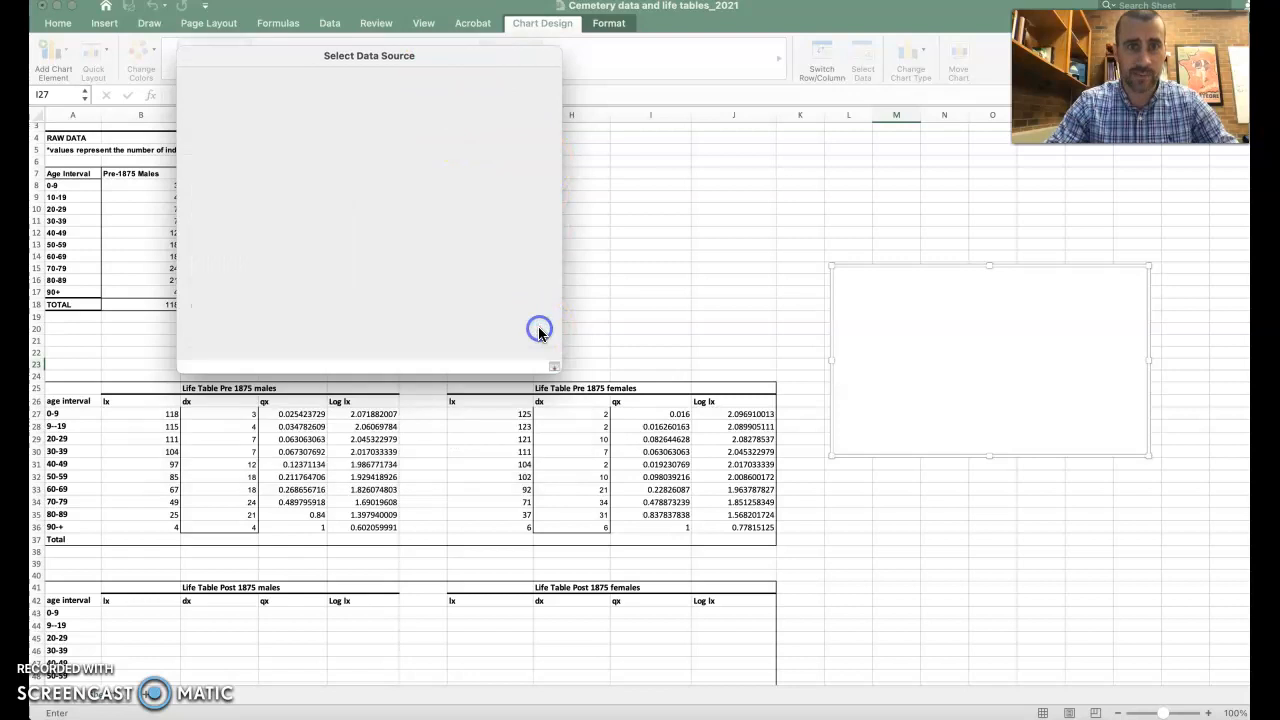
{"action": "left_click_drag", "start_coordinate": [86, 415], "coordinate": [87, 525]}
{"action": "left_click", "coordinate": [553, 55]}
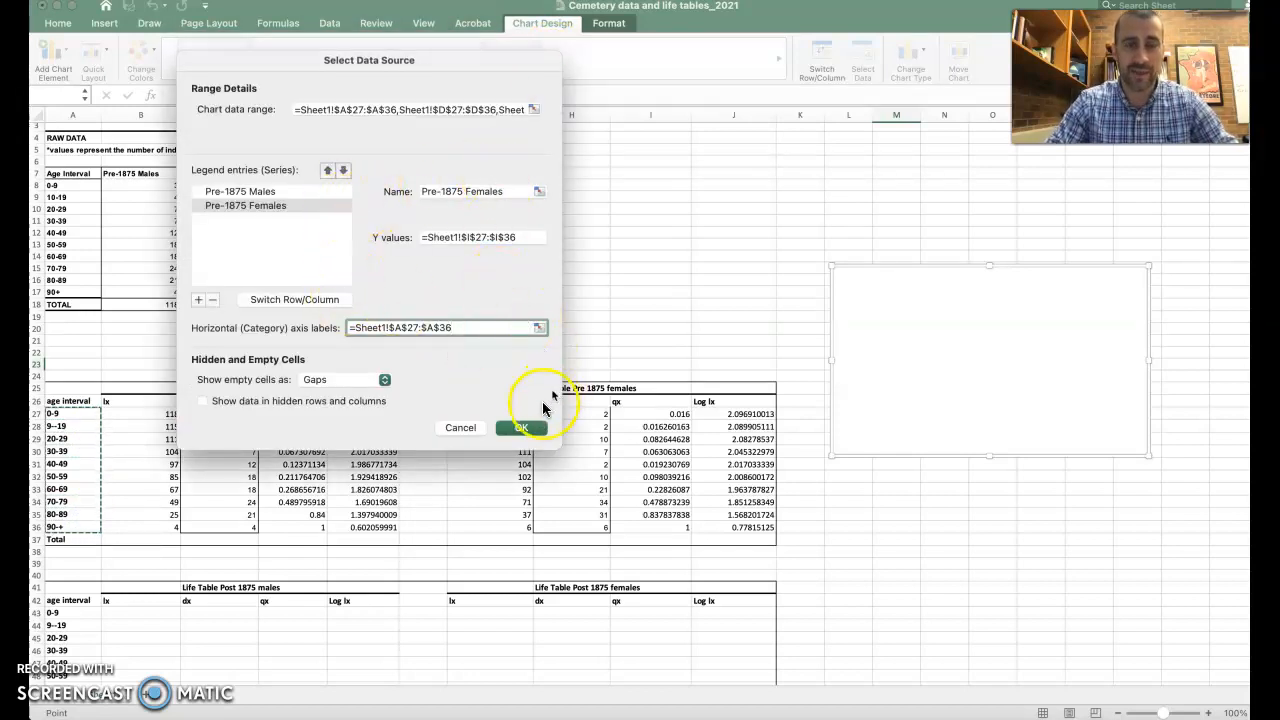
{"action": "left_click", "coordinate": [522, 427]}
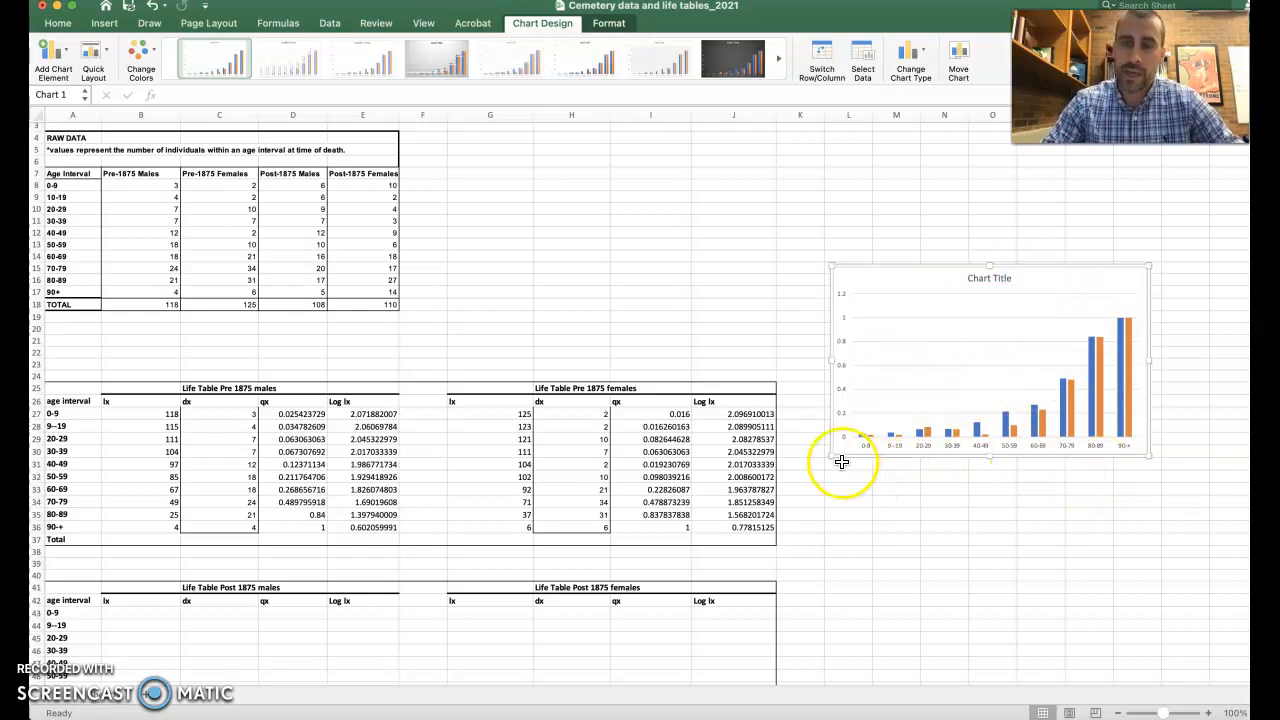
Step: Add a legend on the right side of the column chart and enlarge the chart in both directions
{"action": "left_click_drag", "start_coordinate": [829, 457], "coordinate": [814, 476]}
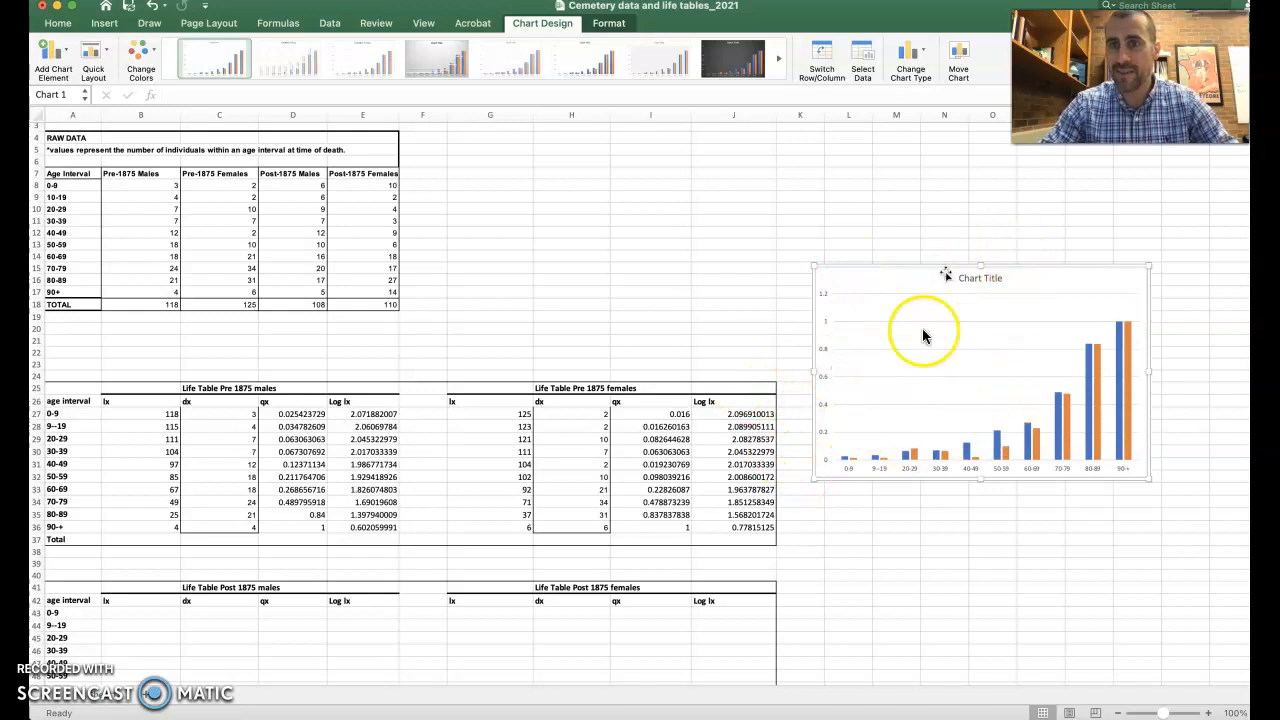
{"action": "left_click", "coordinate": [63, 53]}
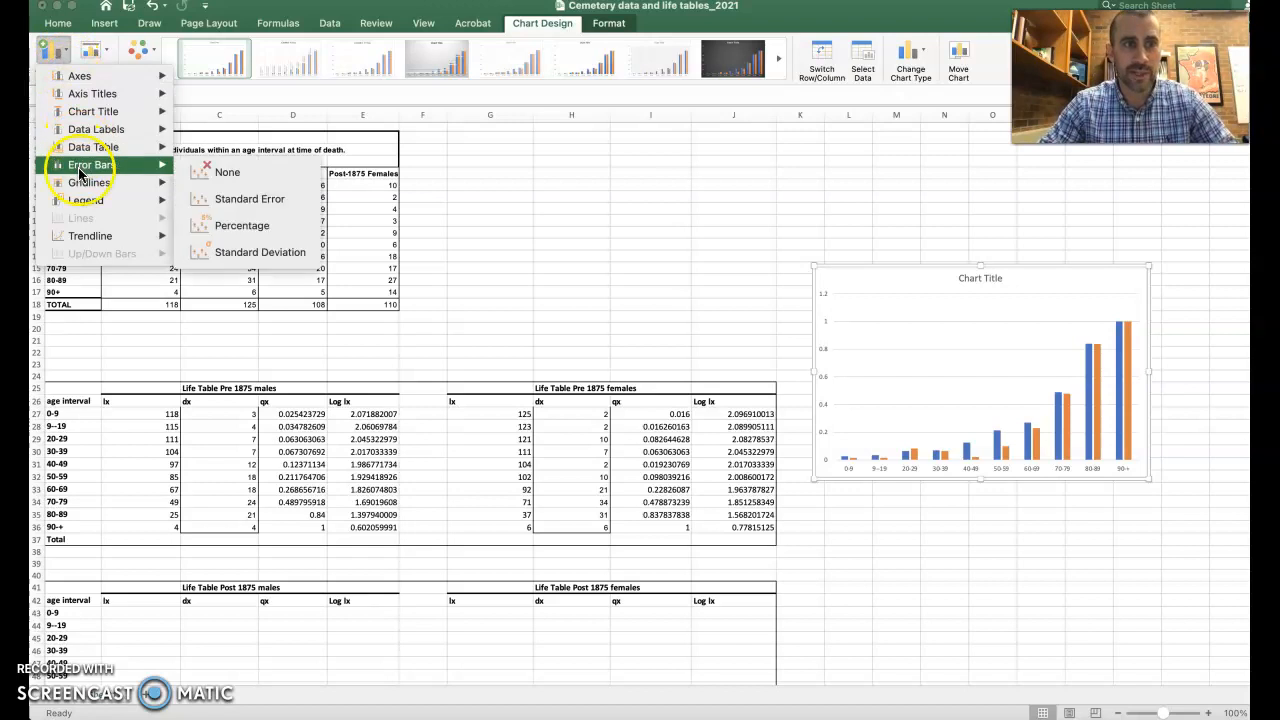
{"action": "left_click", "coordinate": [85, 204]}
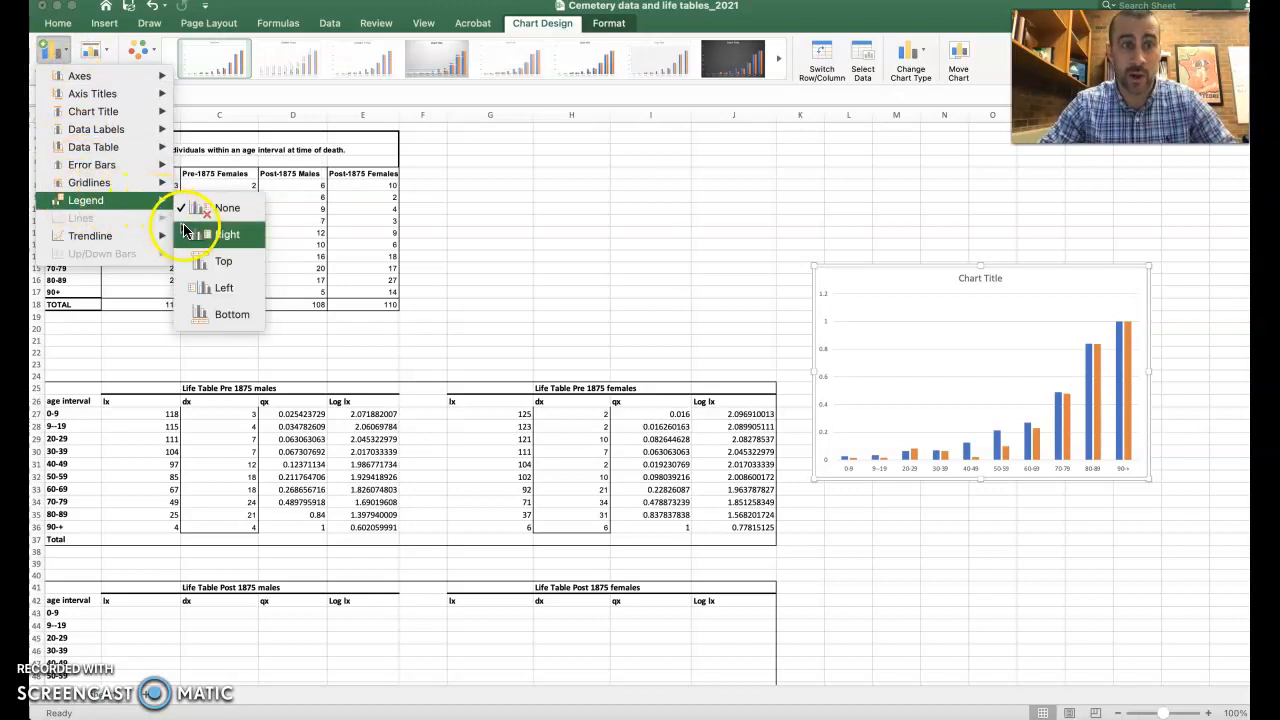
{"action": "left_click", "coordinate": [190, 234]}
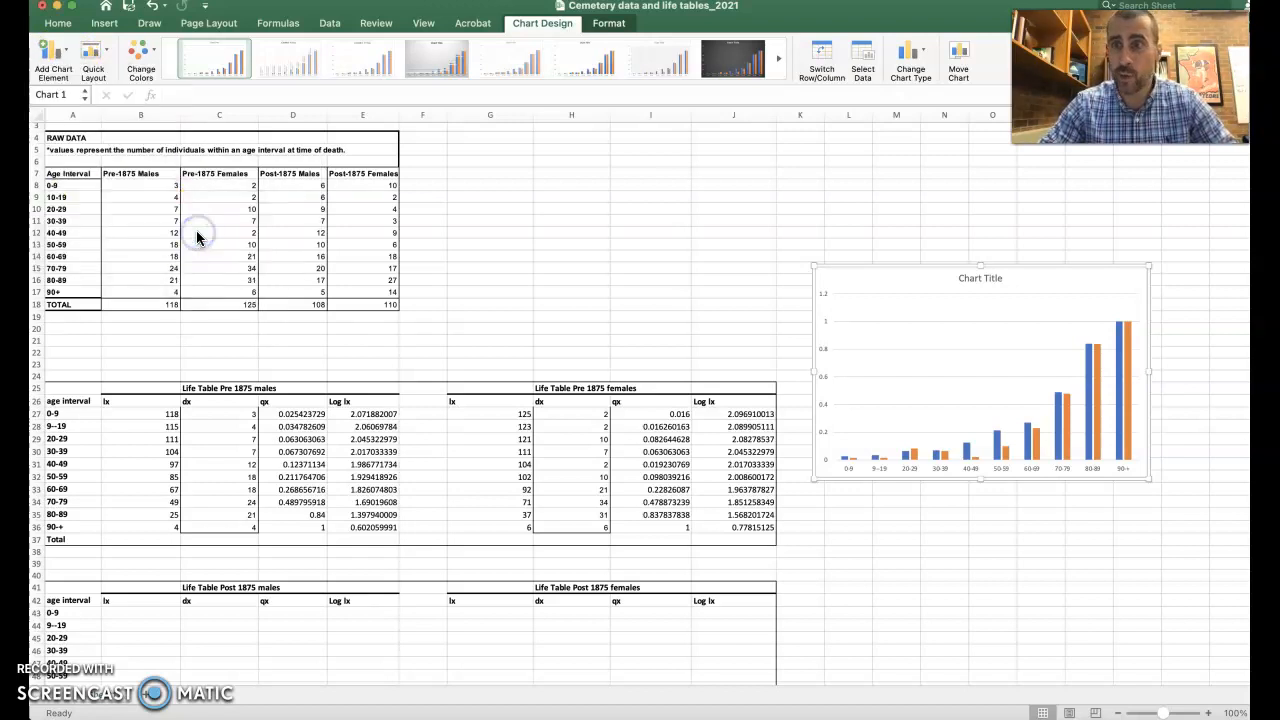
{"action": "left_click", "coordinate": [1058, 397]}
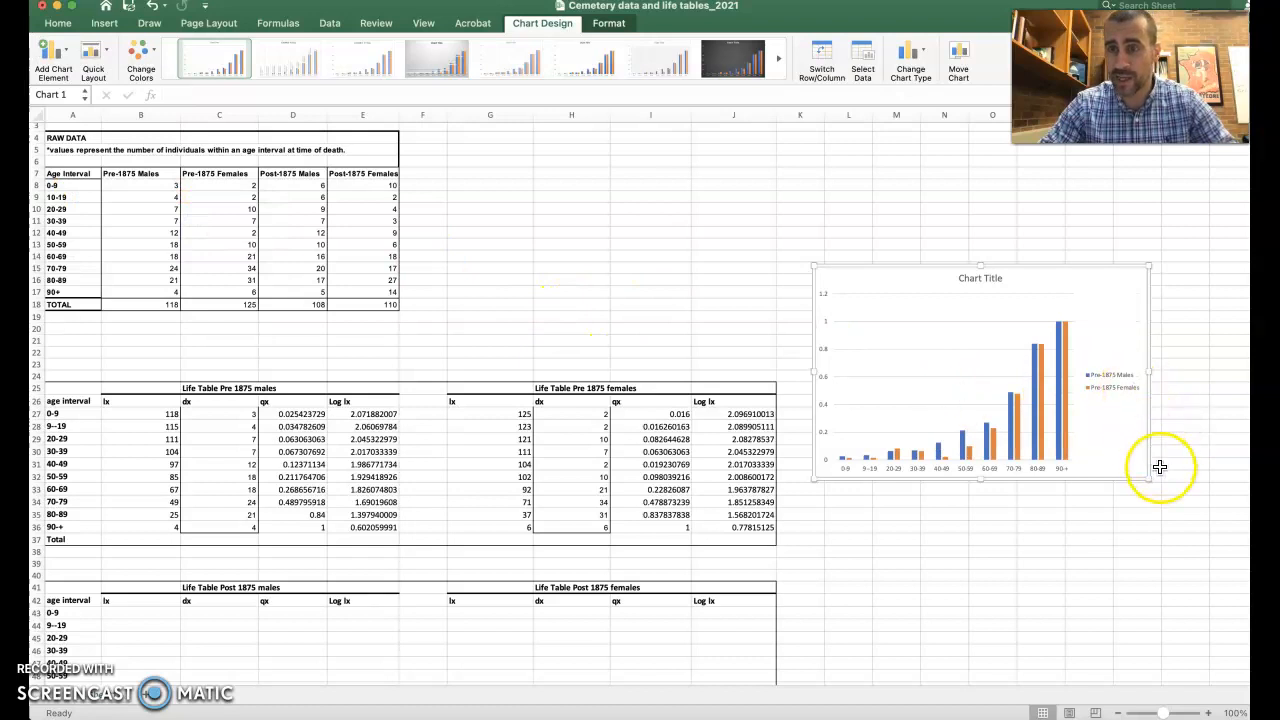
{"action": "left_click_drag", "start_coordinate": [1149, 480], "coordinate": [1204, 510]}
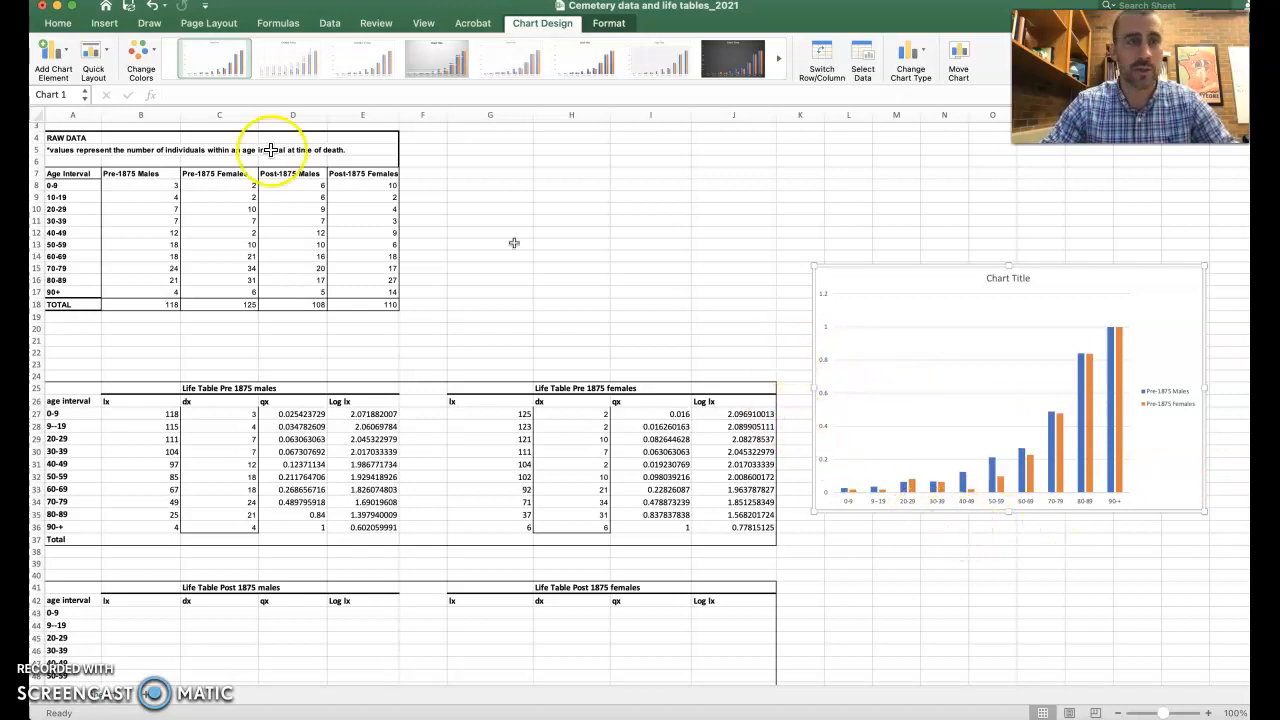
Step: Add primary horizontal and primary vertical axis titles to the column chart
{"action": "left_click", "coordinate": [67, 54]}
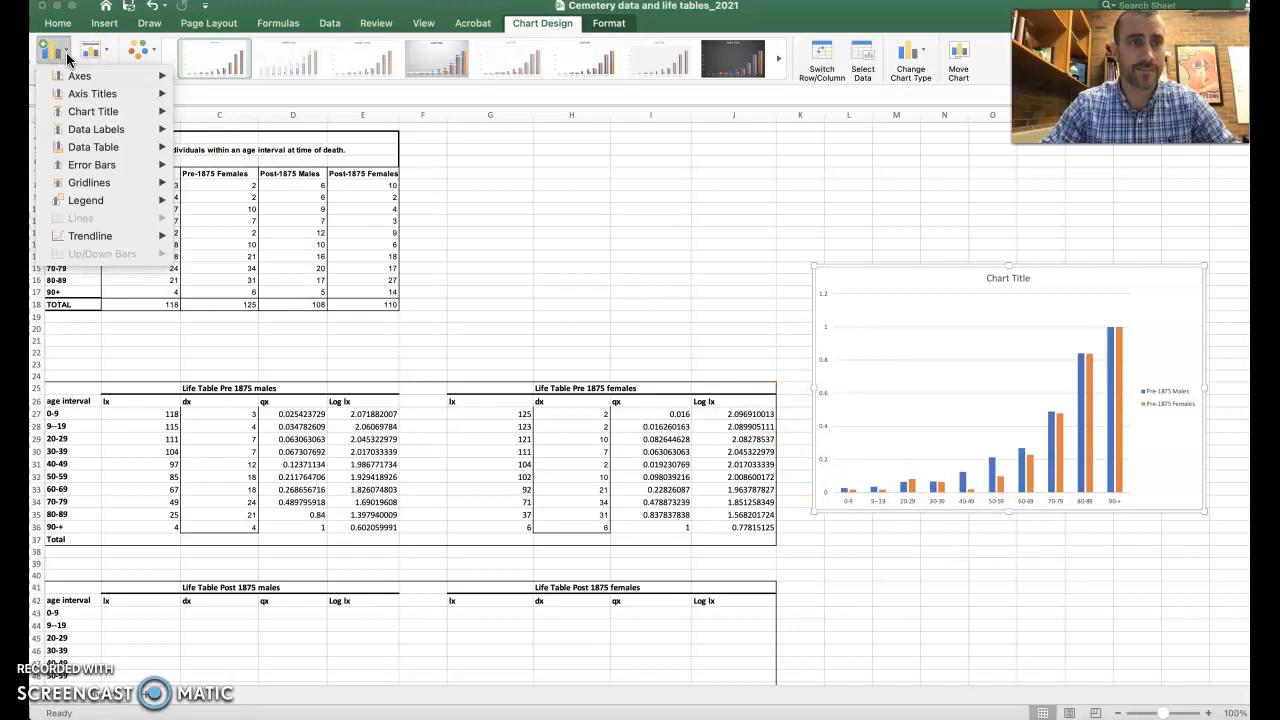
{"action": "mouse_move", "coordinate": [72, 93]}
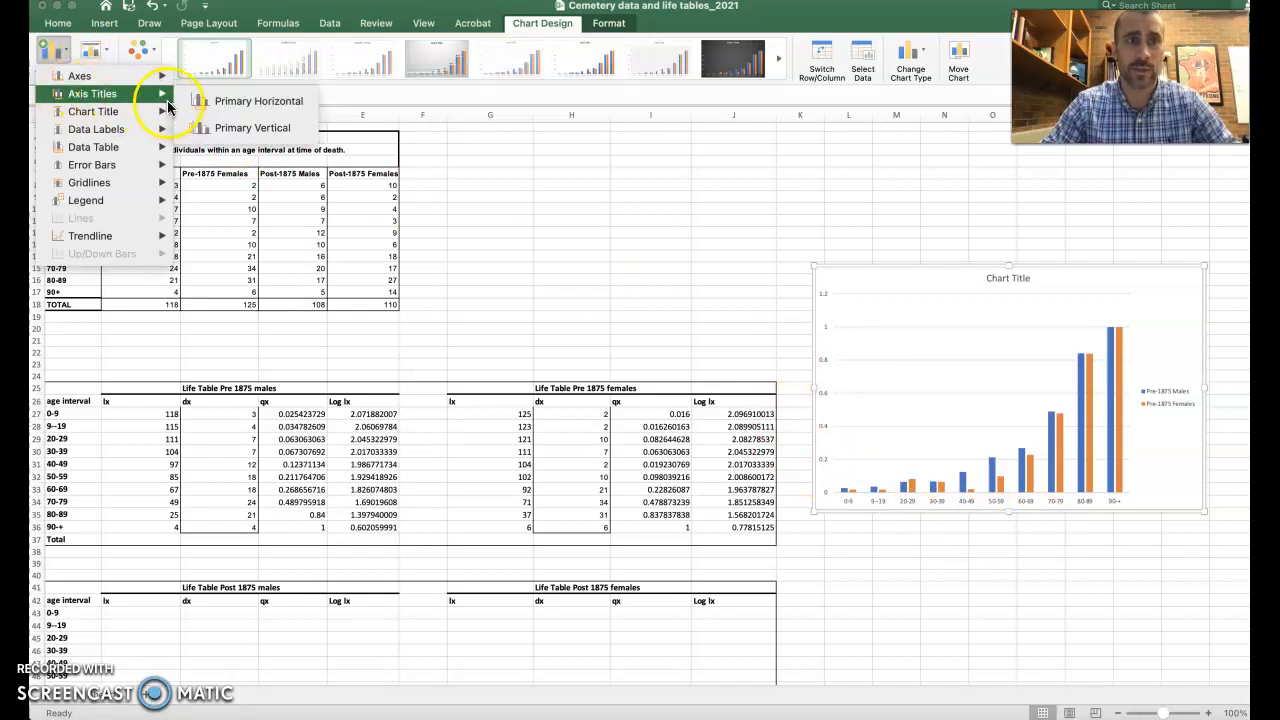
{"action": "left_click", "coordinate": [199, 105]}
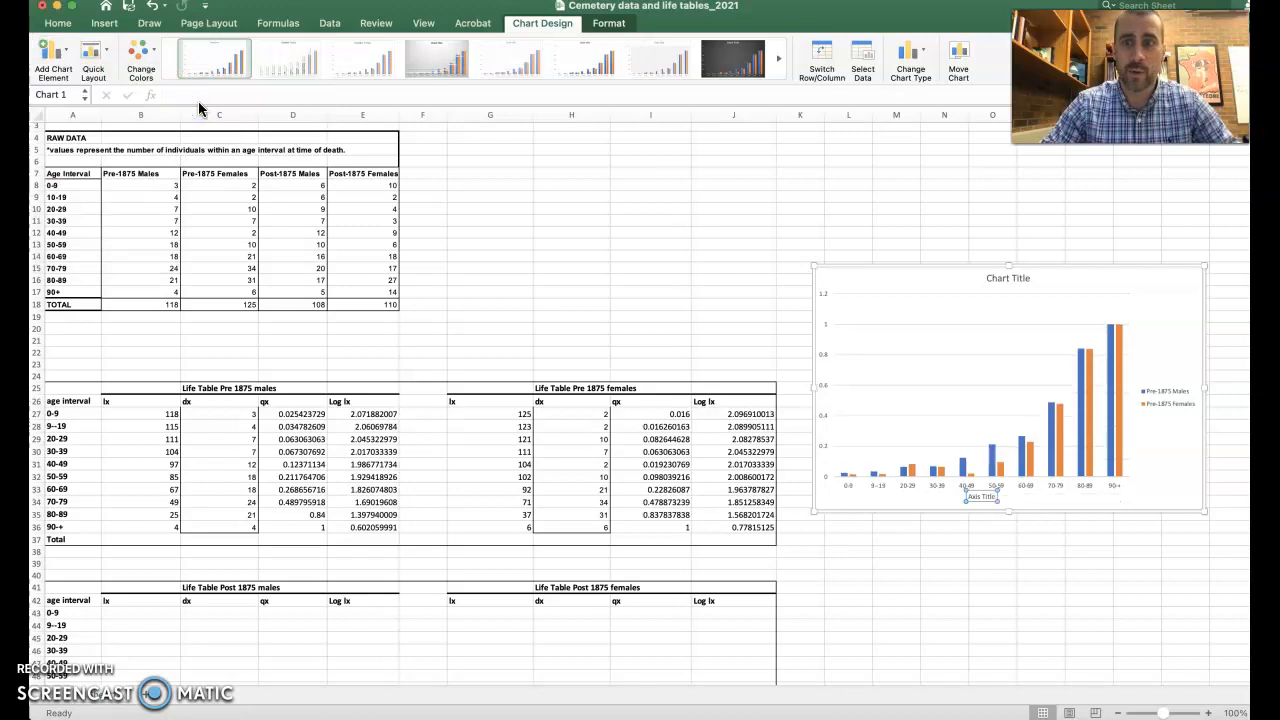
{"action": "left_click", "coordinate": [60, 60]}
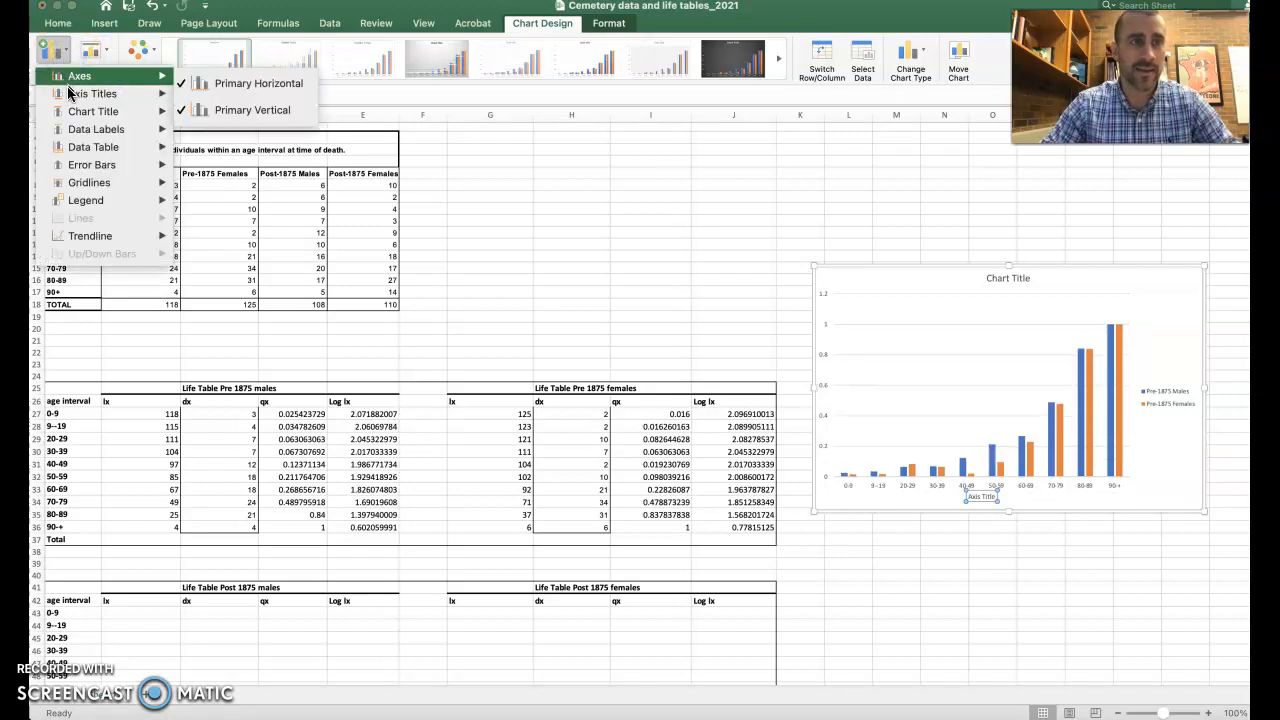
{"action": "mouse_move", "coordinate": [94, 98]}
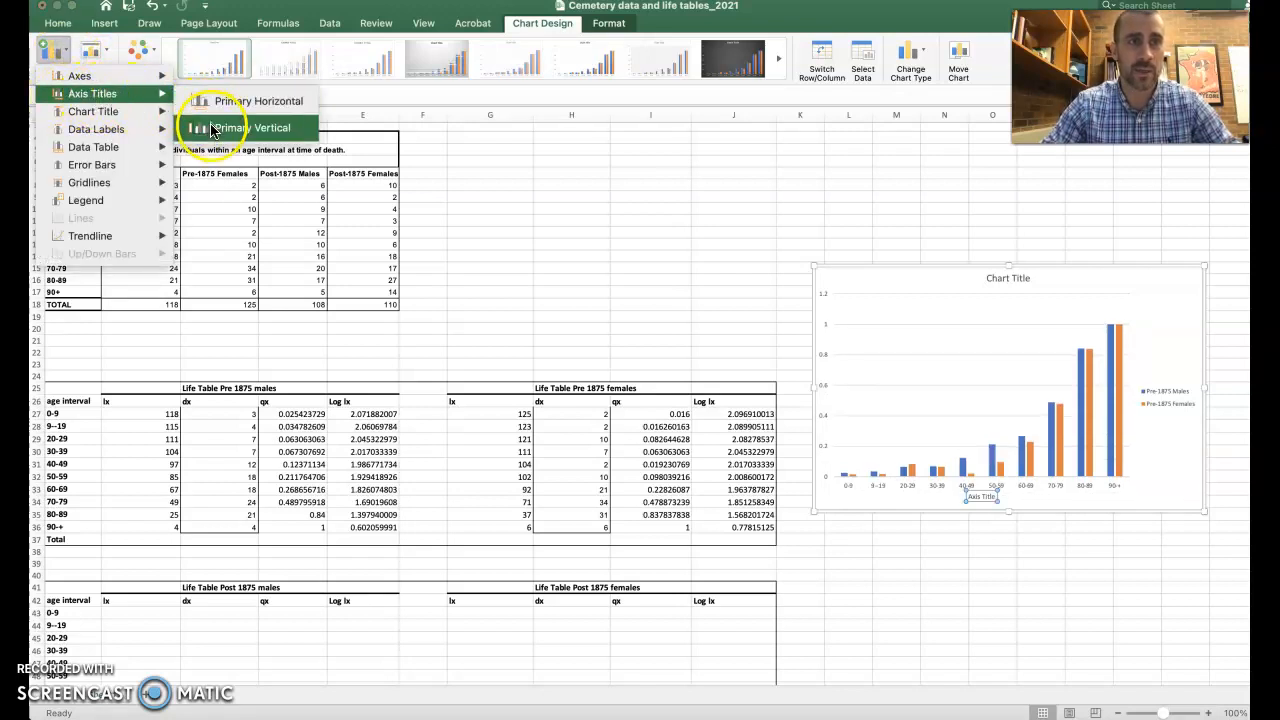
{"action": "left_click", "coordinate": [252, 128]}
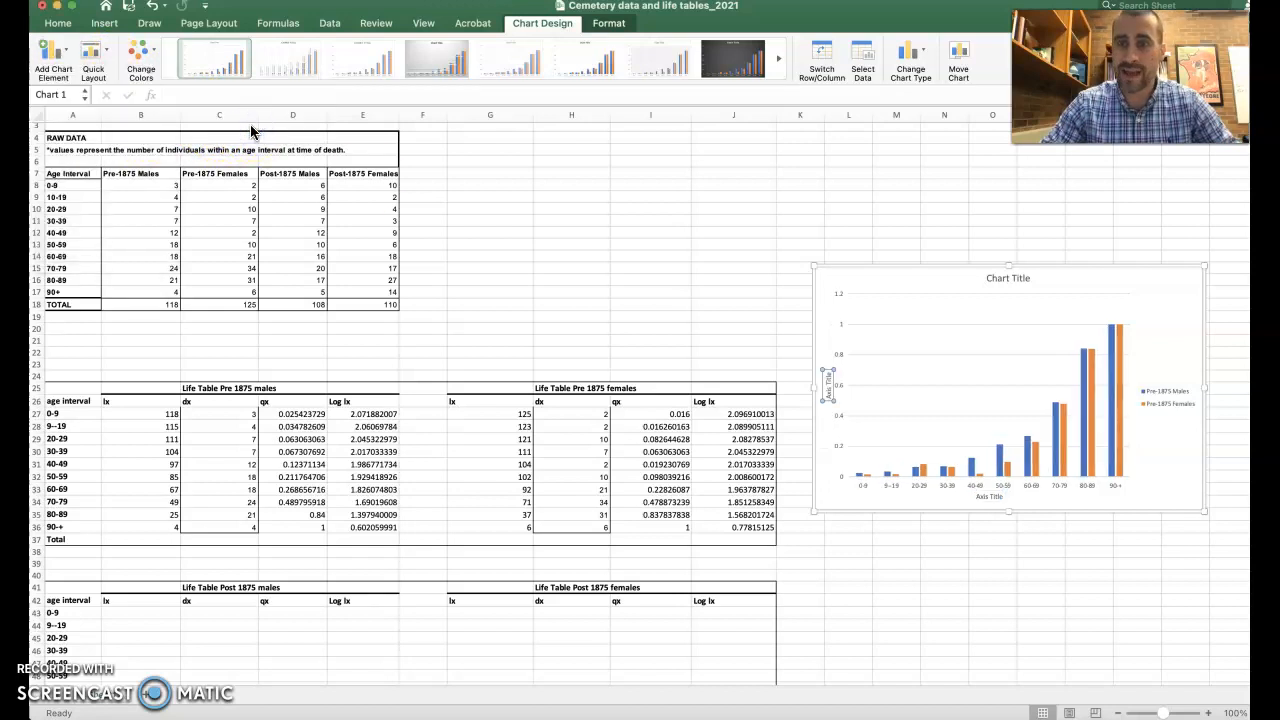
Step: Replace the vertical axis title's placeholder text with "Mortality rate"
{"action": "left_click", "coordinate": [829, 387]}
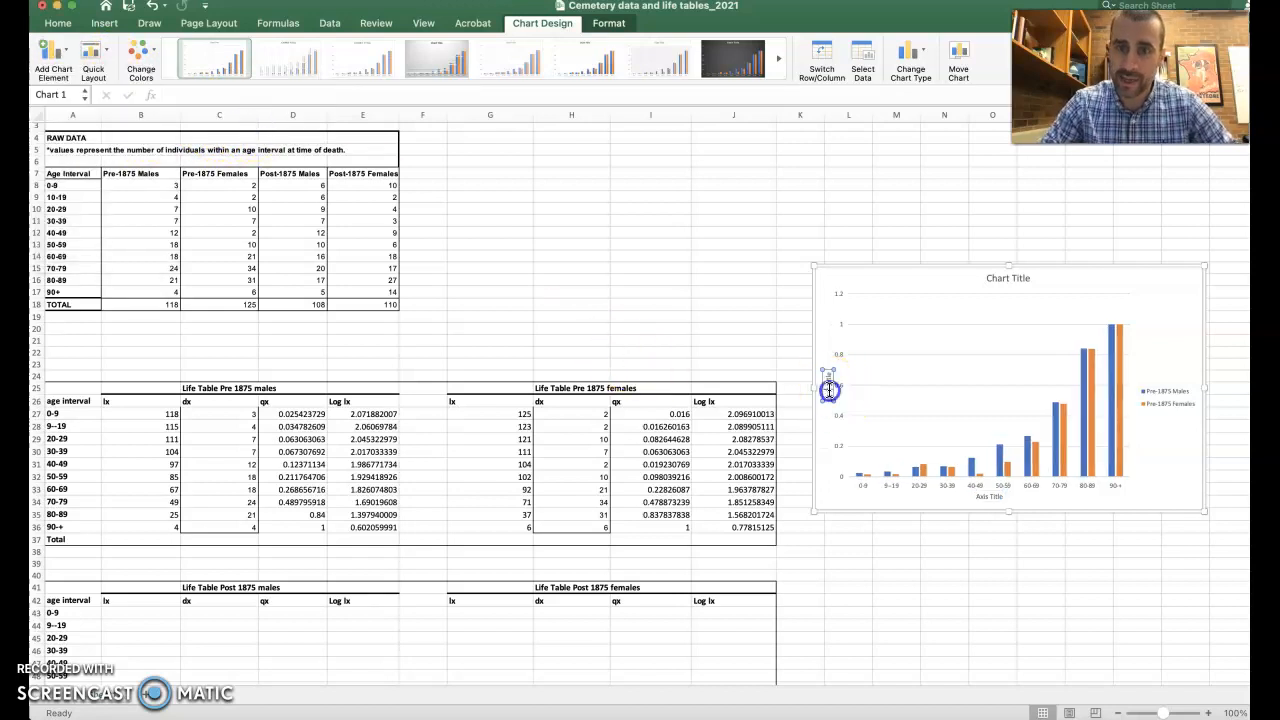
{"action": "left_click", "coordinate": [828, 386]}
{"action": "triple_click", "coordinate": [828, 386]}
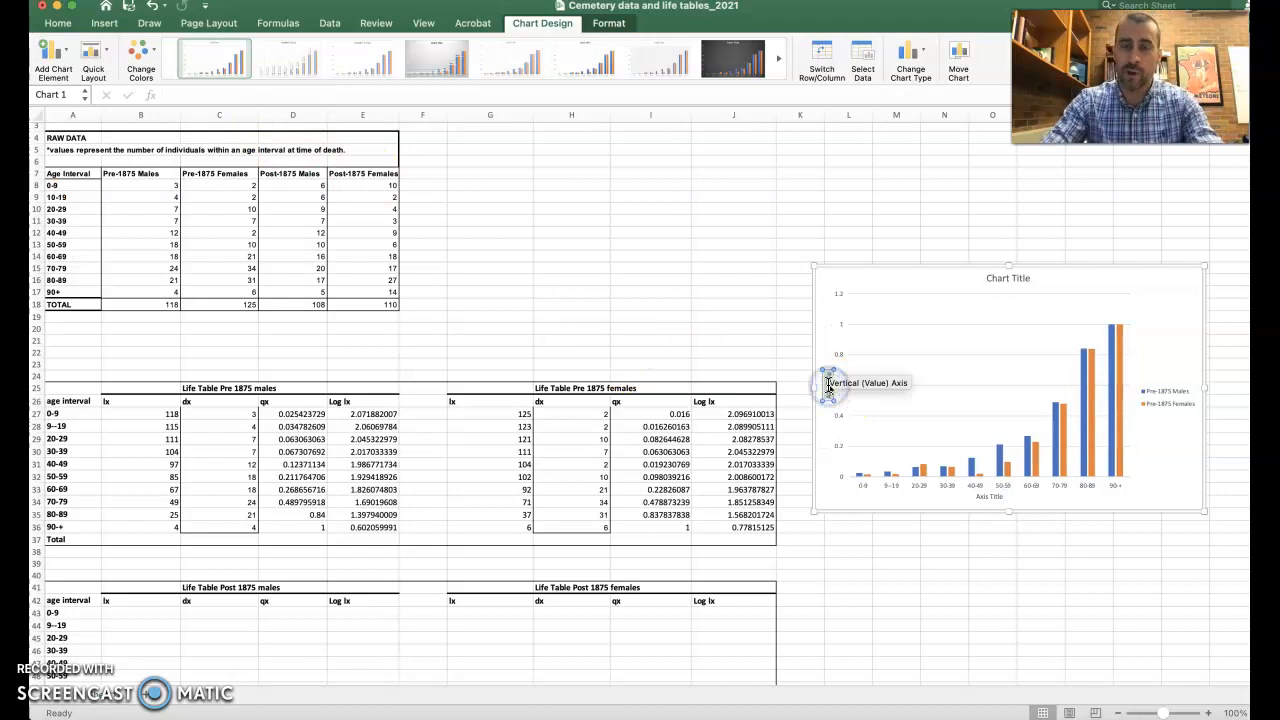
{"action": "type", "text": "Morta"}
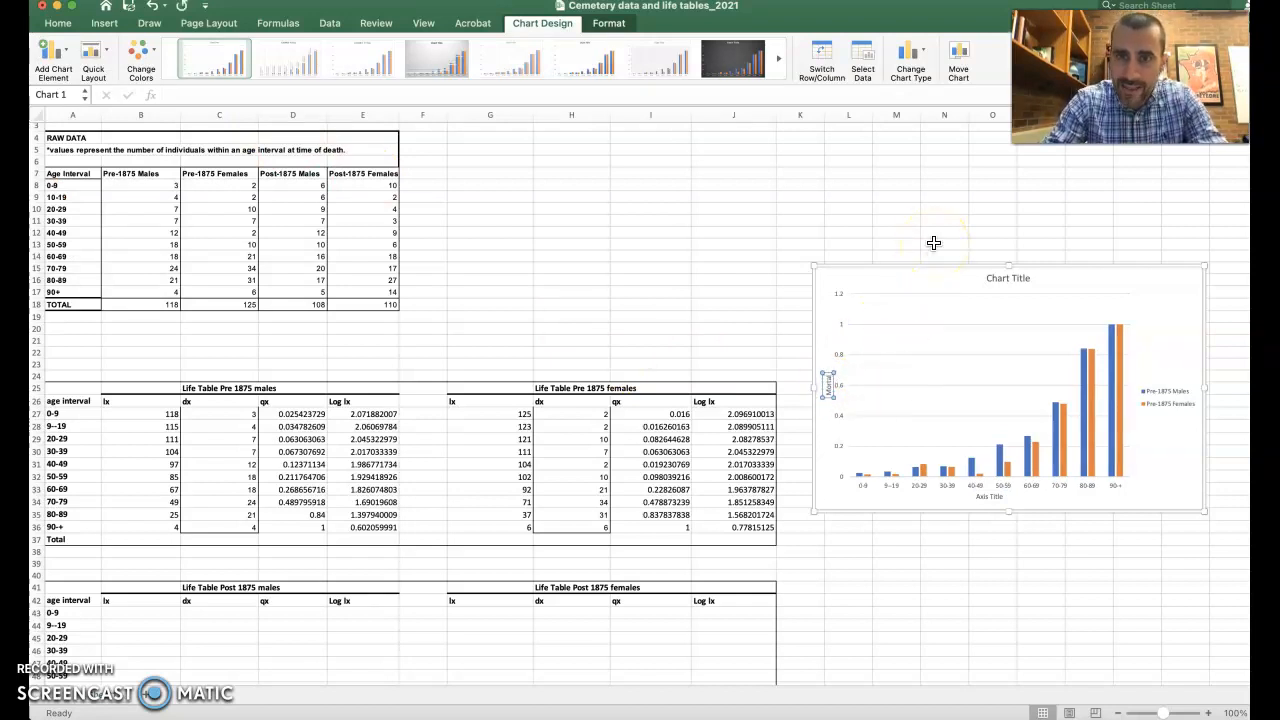
{"action": "type", "text": "lity rate"}
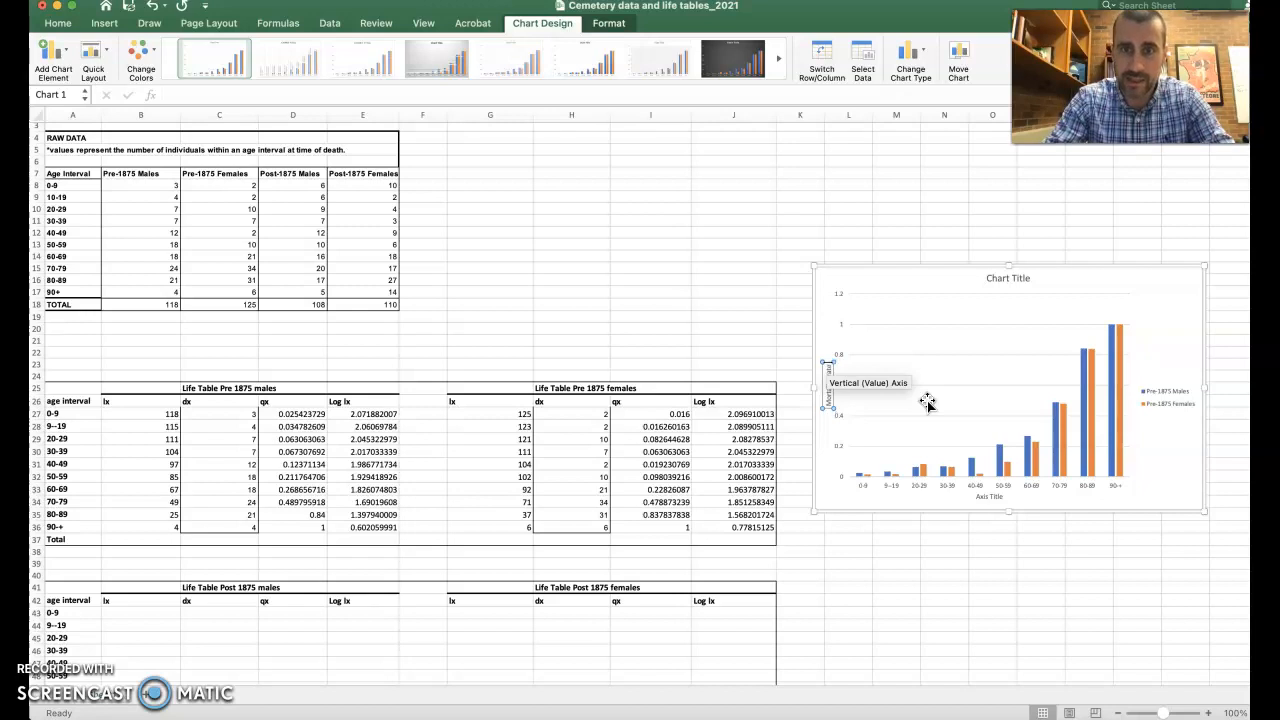
{"action": "left_click", "coordinate": [940, 575]}
Step: Replace the horizontal axis title's placeholder text with "Age intervals (years)"
{"action": "double_click", "coordinate": [988, 497]}
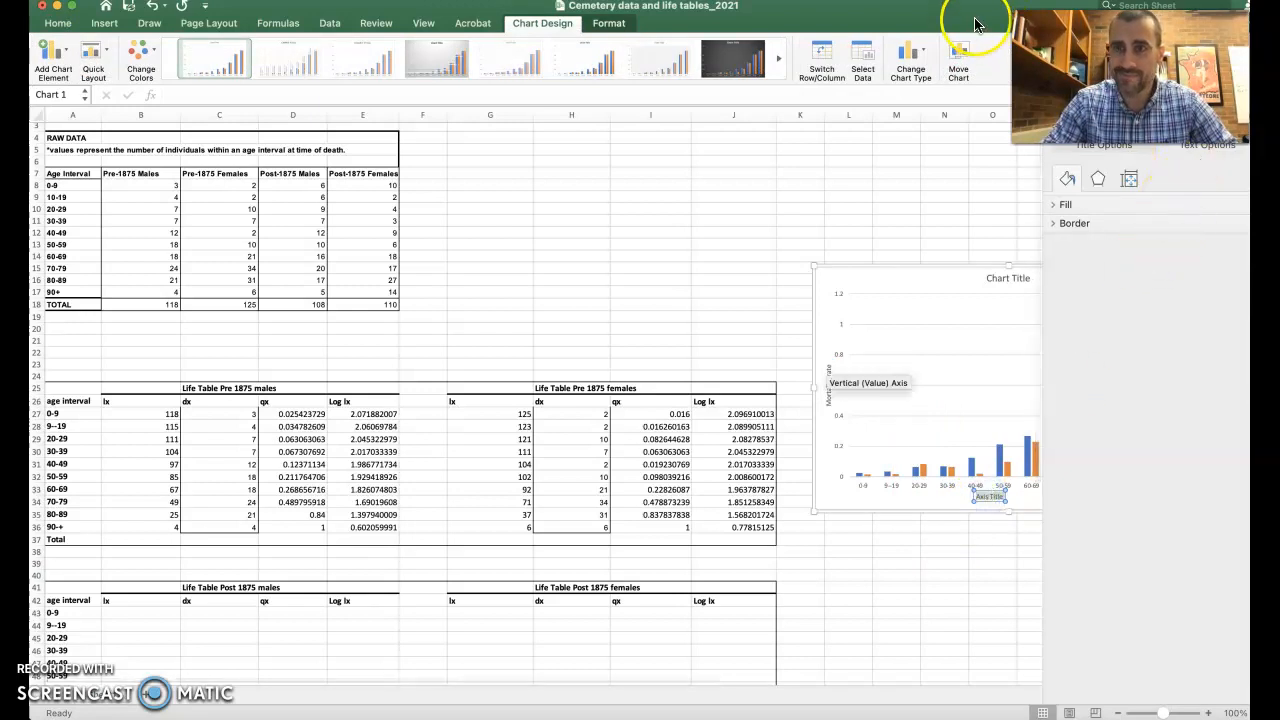
{"action": "left_click_drag", "start_coordinate": [978, 24], "coordinate": [952, 76]}
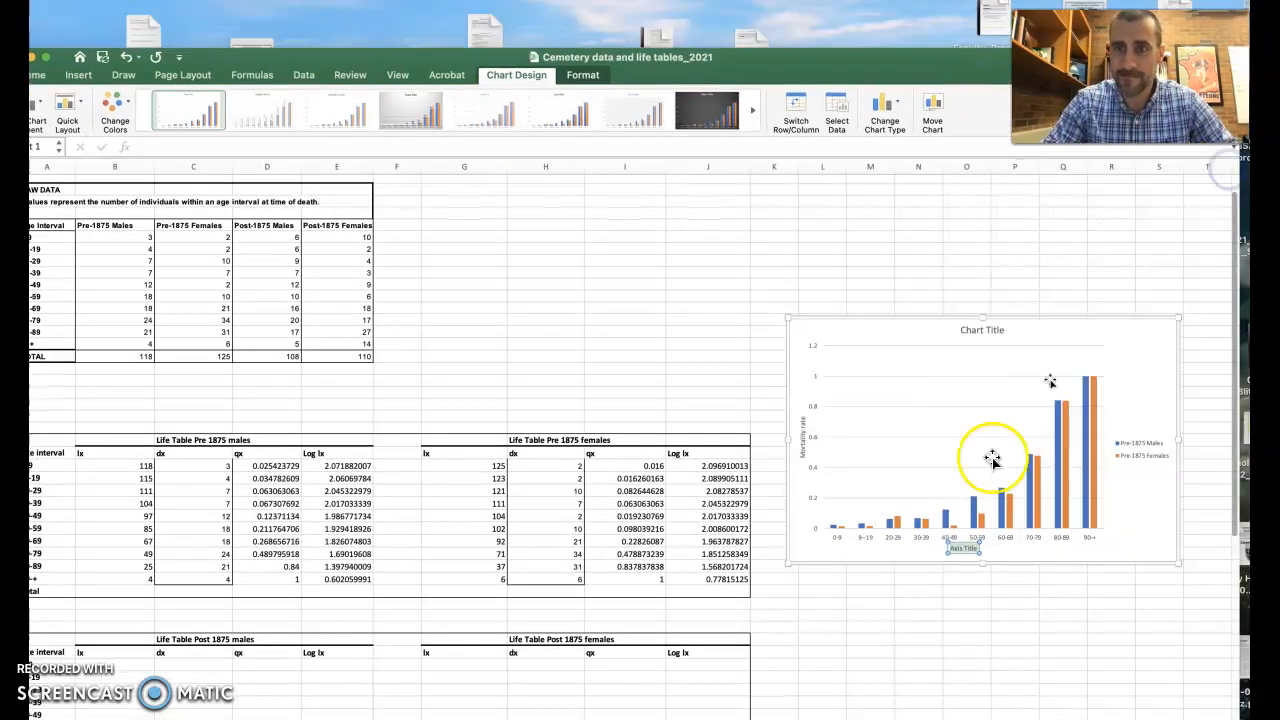
{"action": "type", "text": "Age interval"}
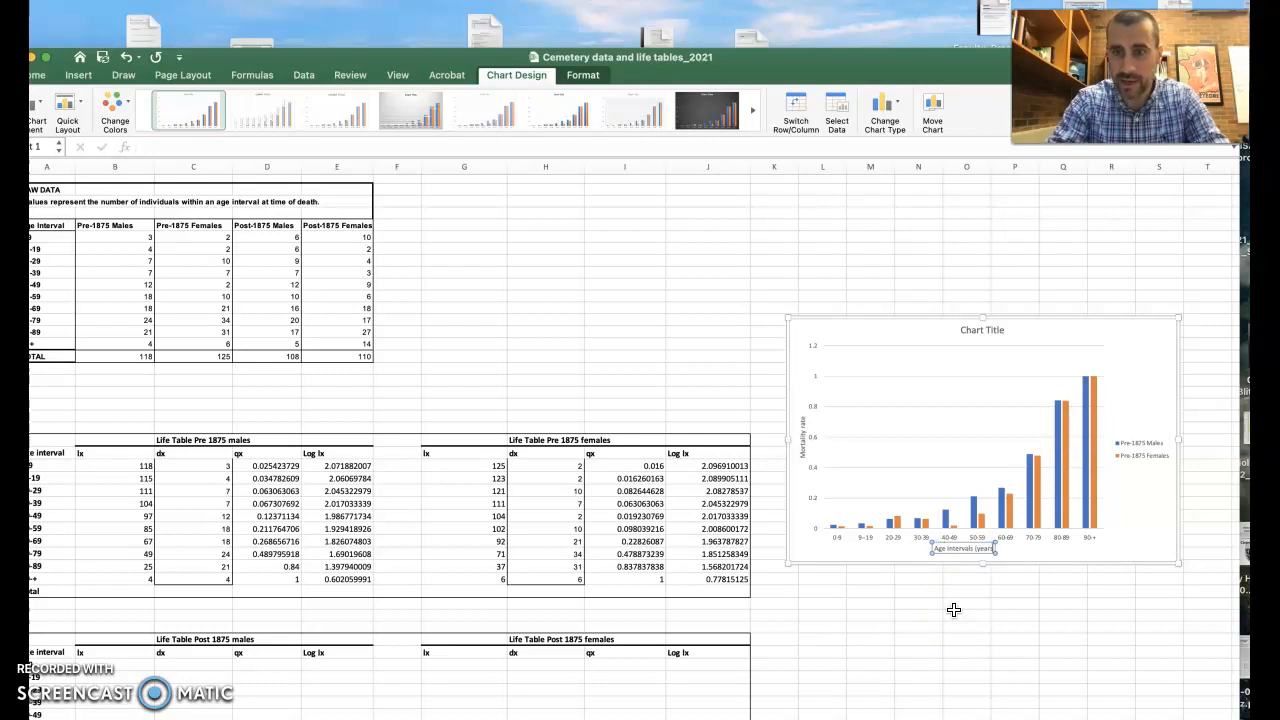
{"action": "left_click", "coordinate": [985, 649]}
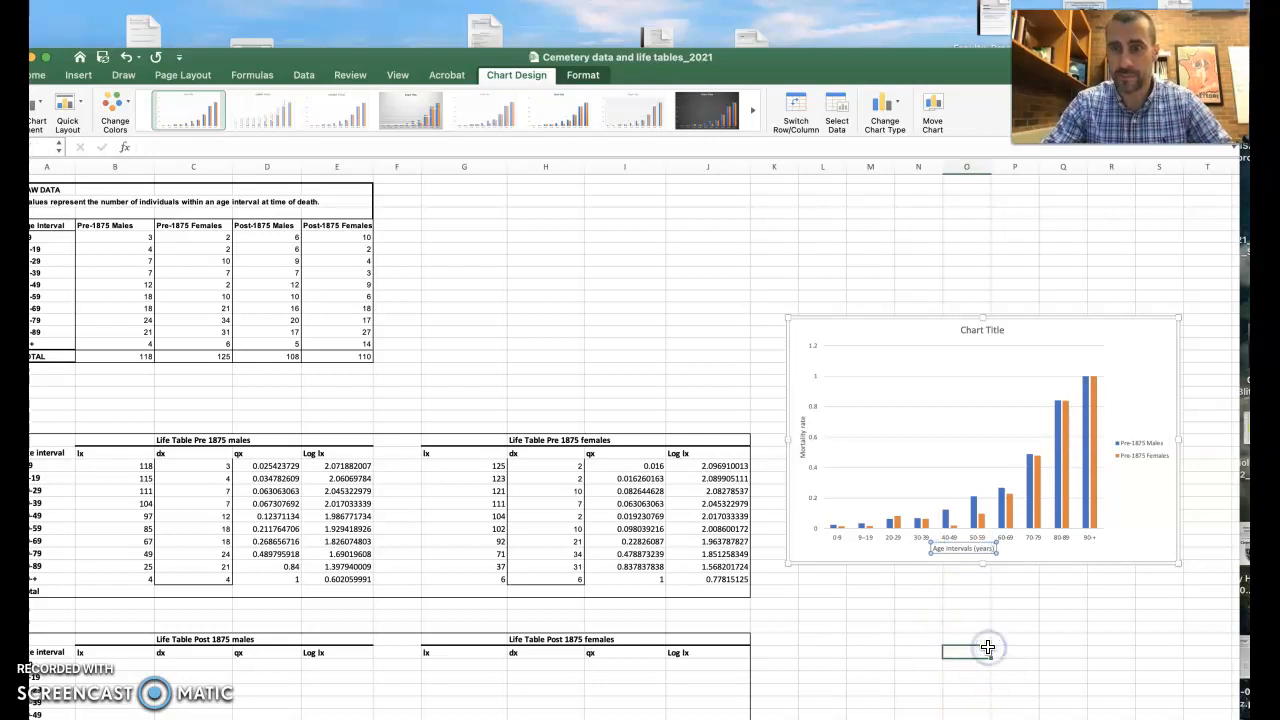
Step: Delete the chart title placeholder from the column chart and deselect the chart
{"action": "left_click", "coordinate": [993, 331]}
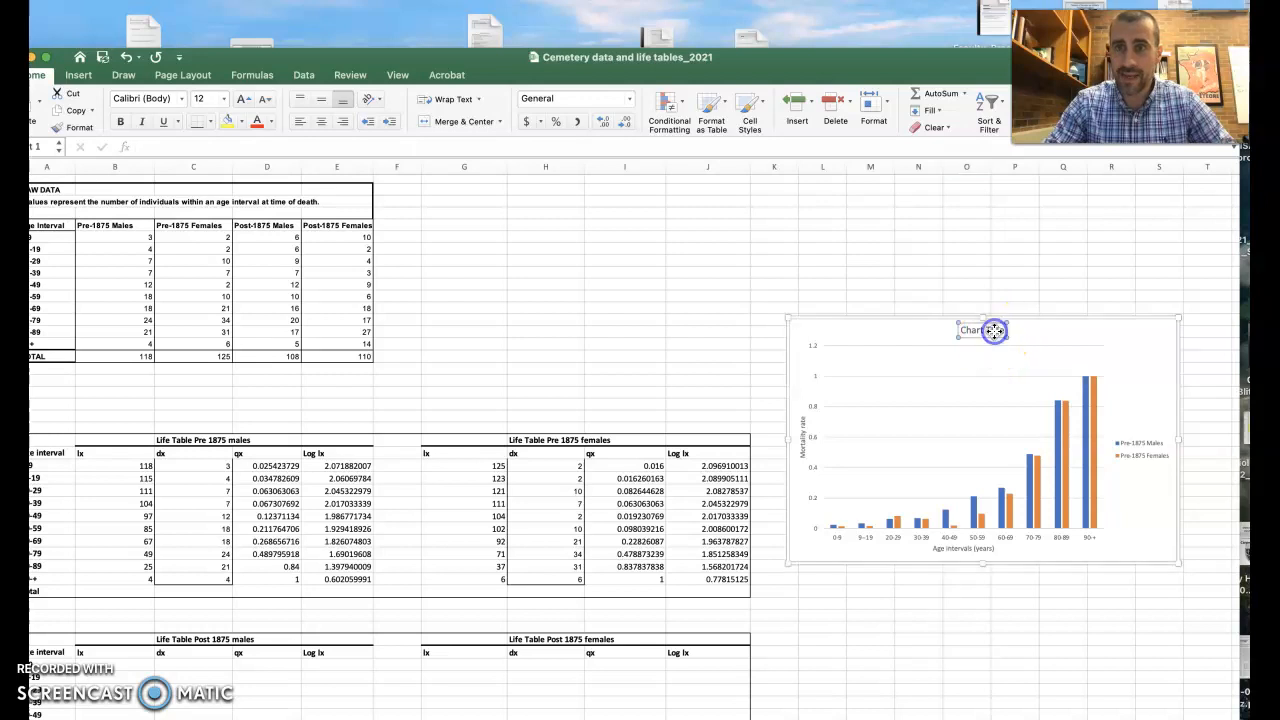
{"action": "key", "text": "Delete"}
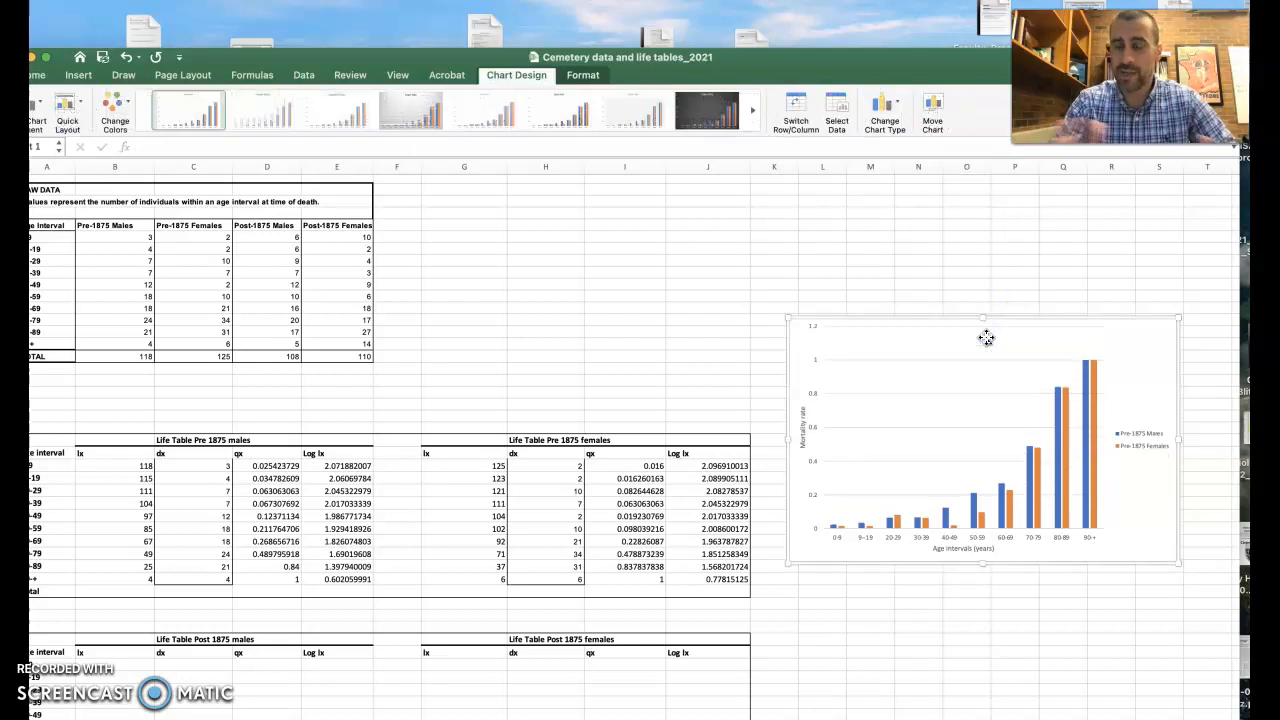
{"action": "left_click", "coordinate": [966, 627]}
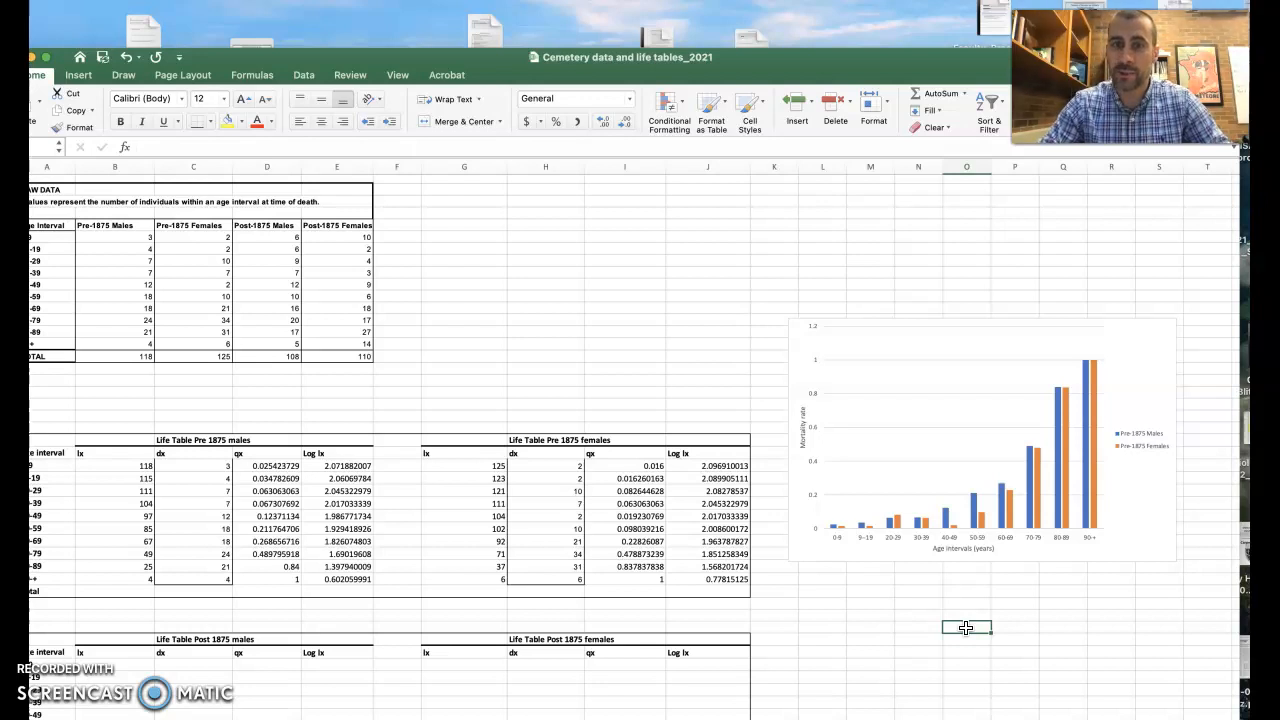
Step: Insert a blank 2-D line chart, starting from an empty cell below the column chart
{"action": "scroll", "coordinate": [966, 627], "scroll_direction": "down", "scroll_amount": 4}
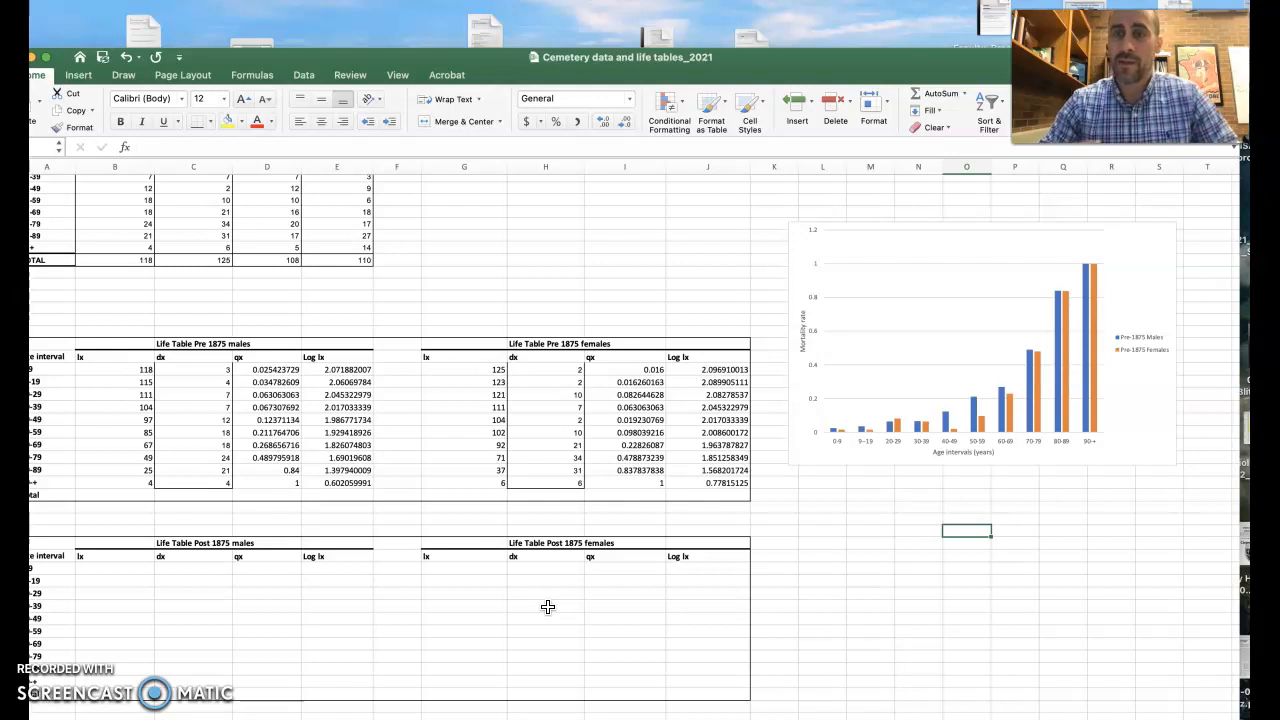
{"action": "scroll", "coordinate": [915, 558], "scroll_direction": "up", "scroll_amount": 3}
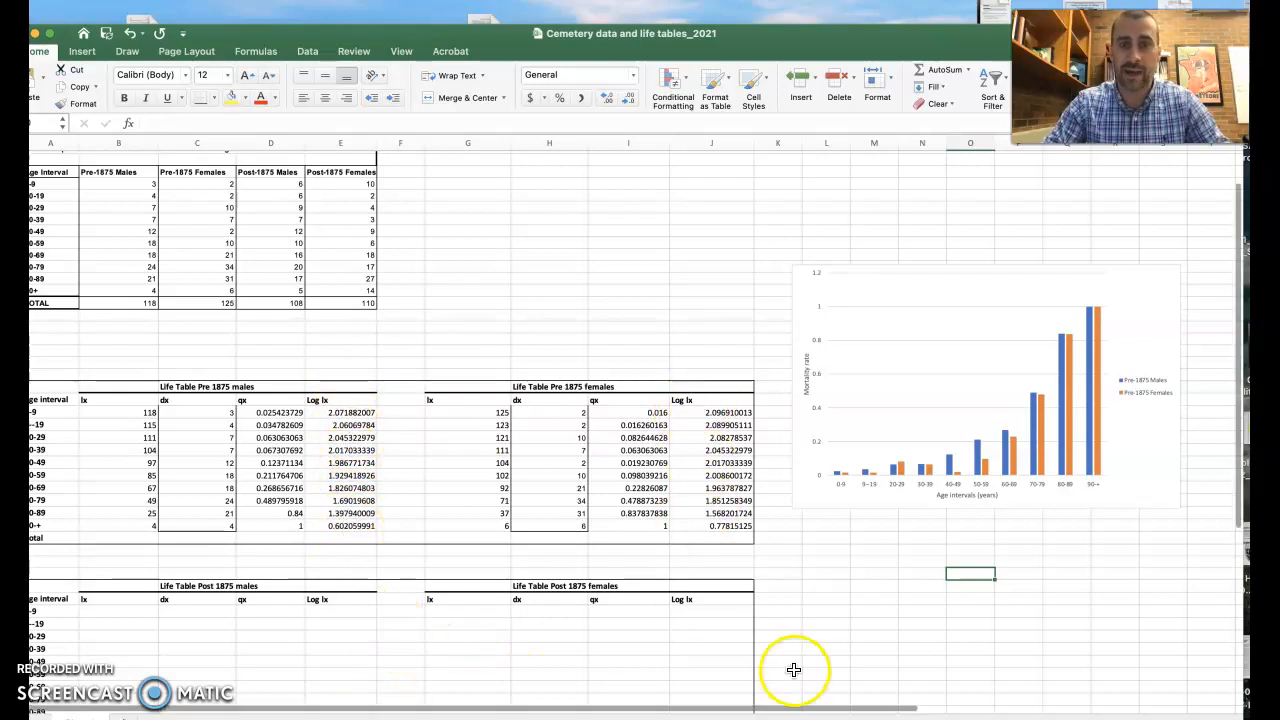
{"action": "left_click", "coordinate": [875, 587]}
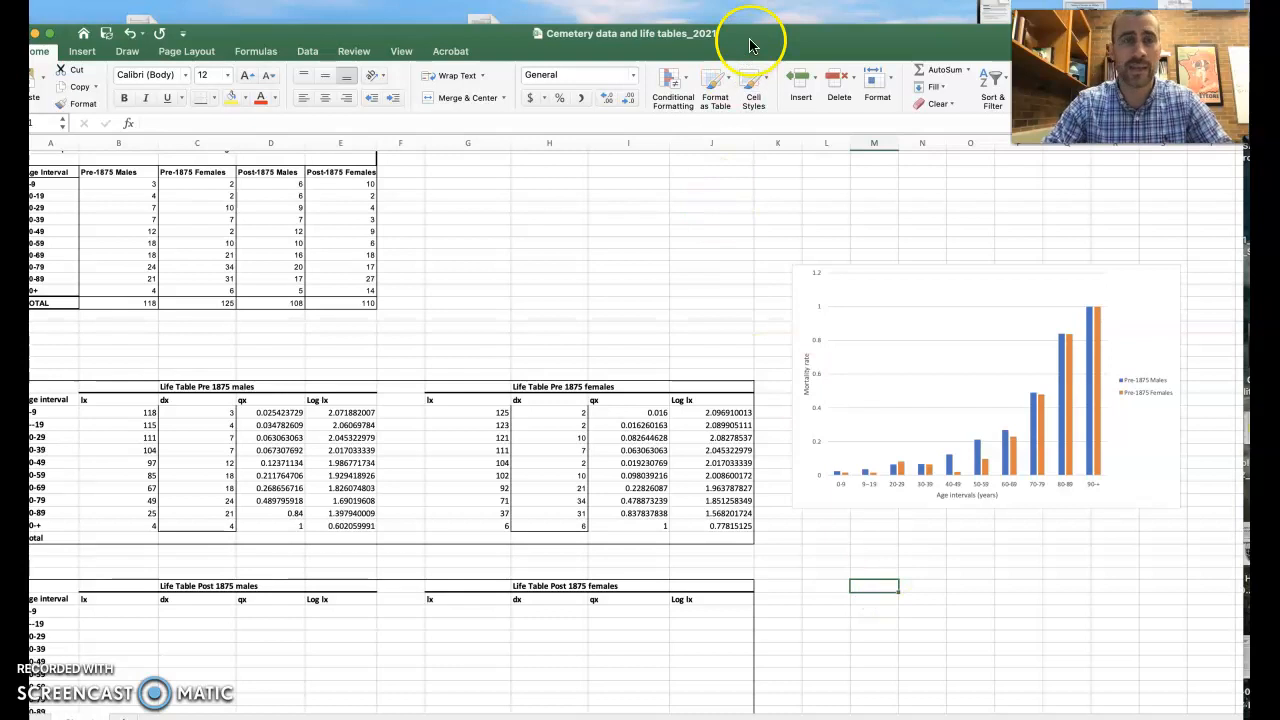
{"action": "double_click", "coordinate": [508, 37]}
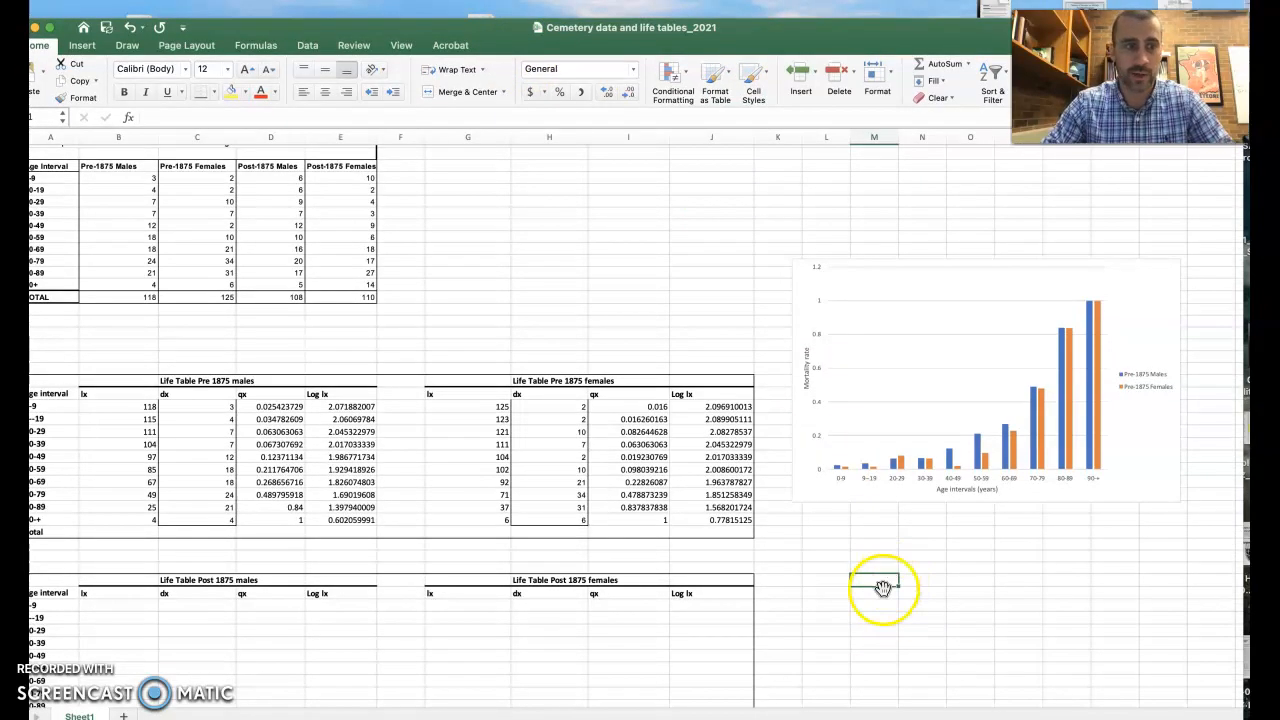
{"action": "left_click", "coordinate": [86, 46]}
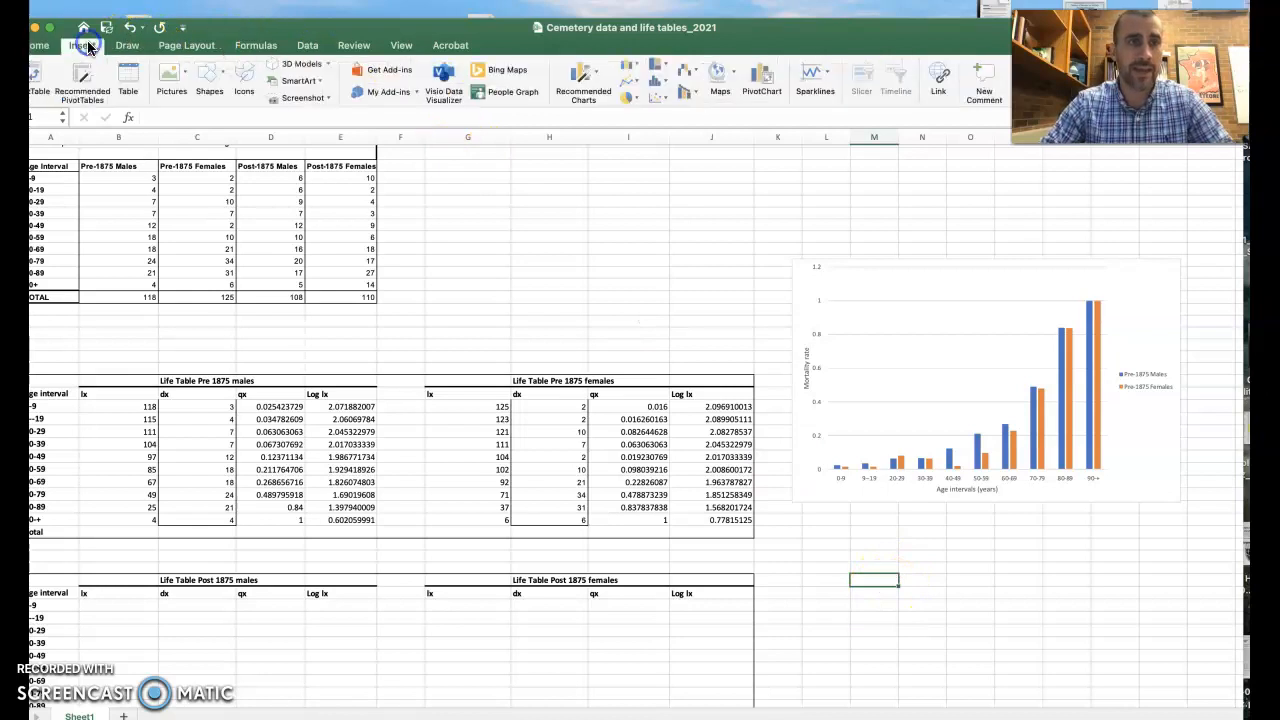
{"action": "left_click", "coordinate": [628, 88]}
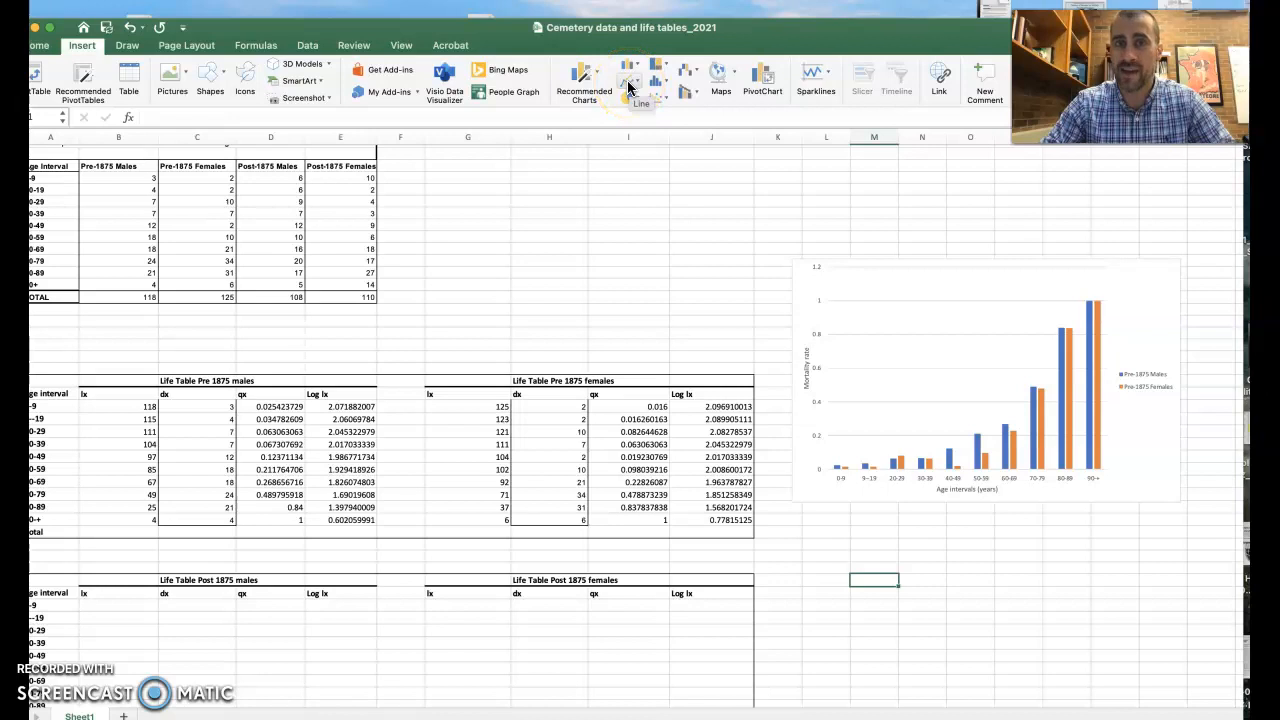
{"action": "left_click", "coordinate": [628, 88]}
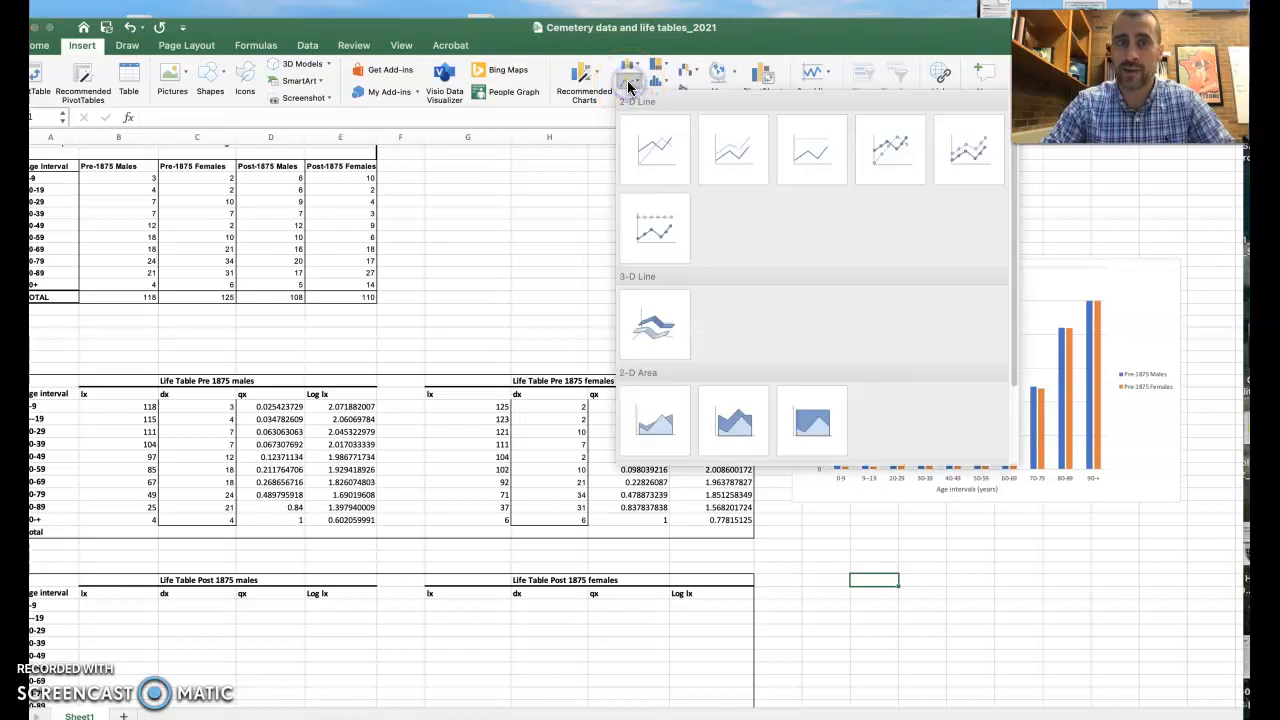
{"action": "left_click", "coordinate": [663, 148]}
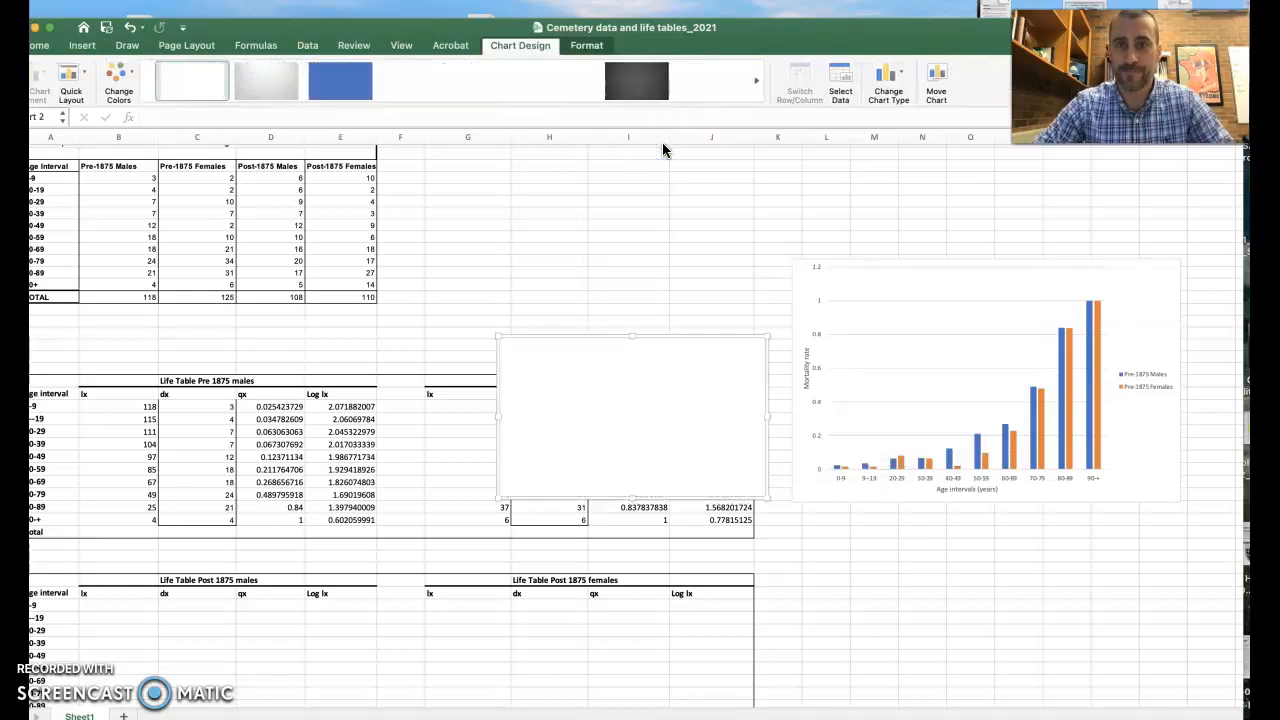
Step: Move the blank line chart directly beneath the column chart and enlarge it to about the column chart's width
{"action": "left_click", "coordinate": [645, 470]}
{"action": "left_click_drag", "start_coordinate": [645, 470], "coordinate": [956, 645]}
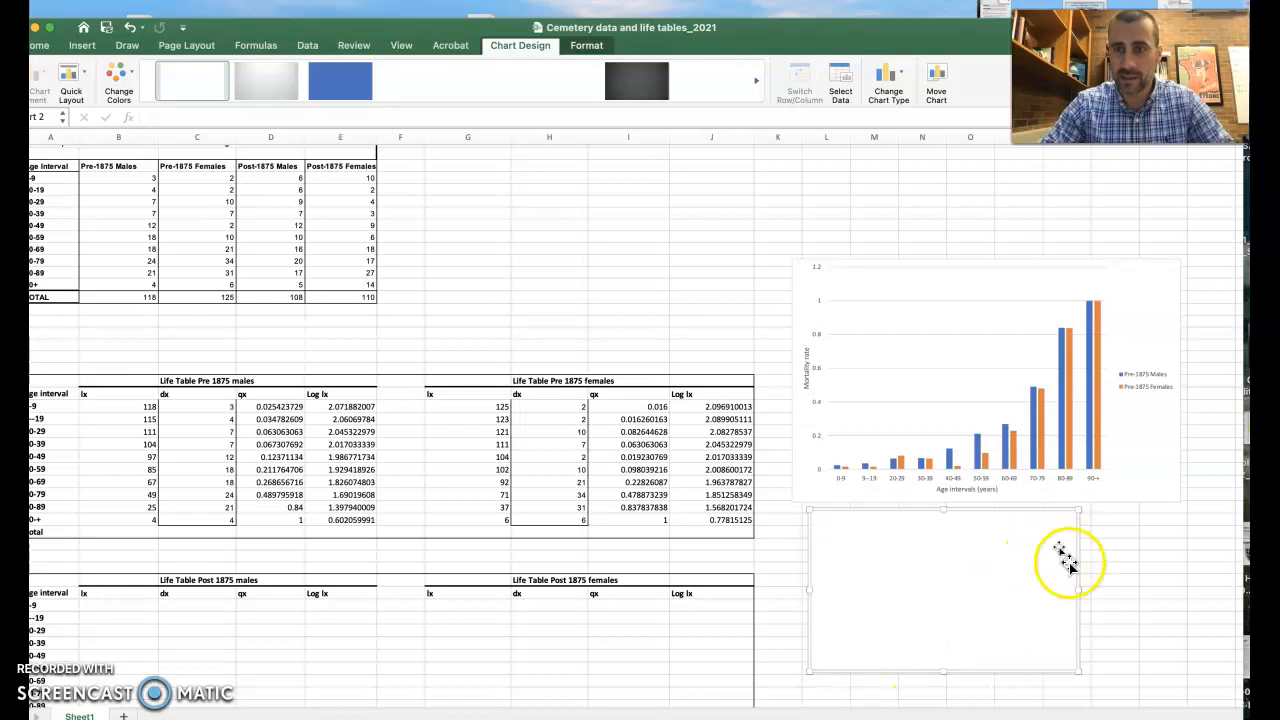
{"action": "left_click_drag", "start_coordinate": [1078, 674], "coordinate": [1171, 697]}
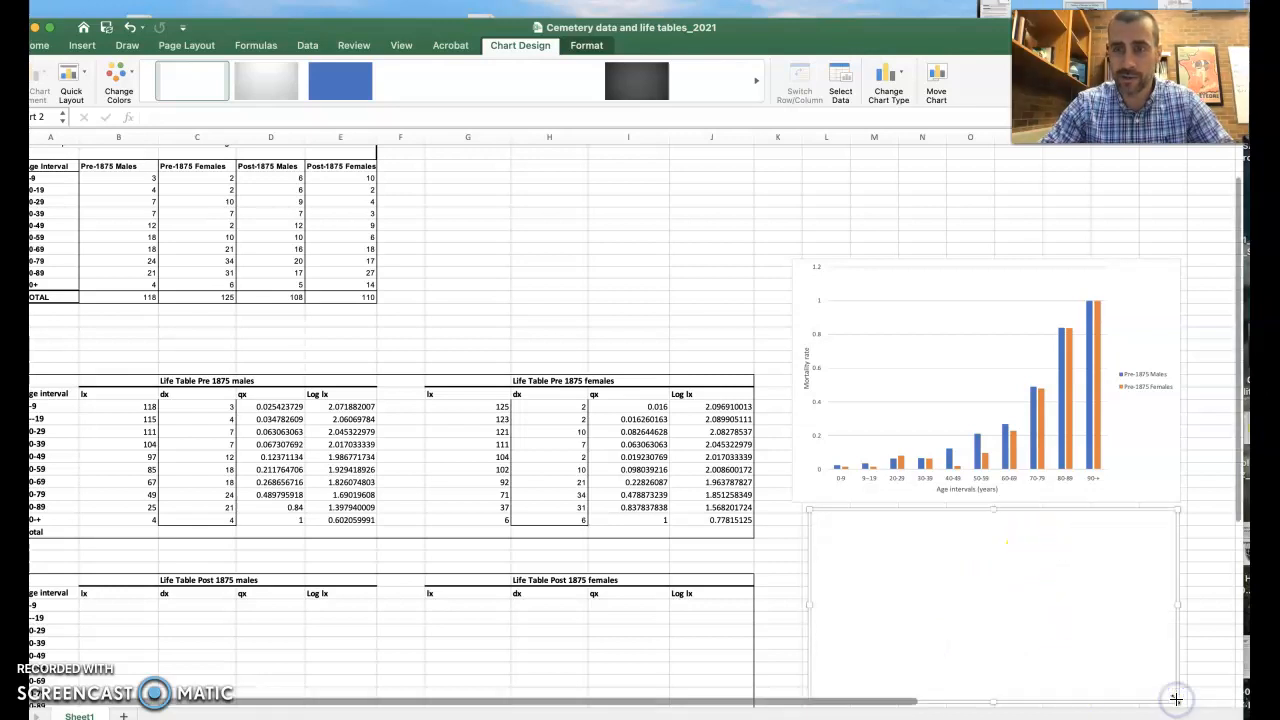
Step: Add a data series named "Pre-1875 Males" to the blank line chart, using the male Log lx values in E27:E36 as Y values
{"action": "scroll", "coordinate": [1151, 374], "scroll_direction": "down", "scroll_amount": 3}
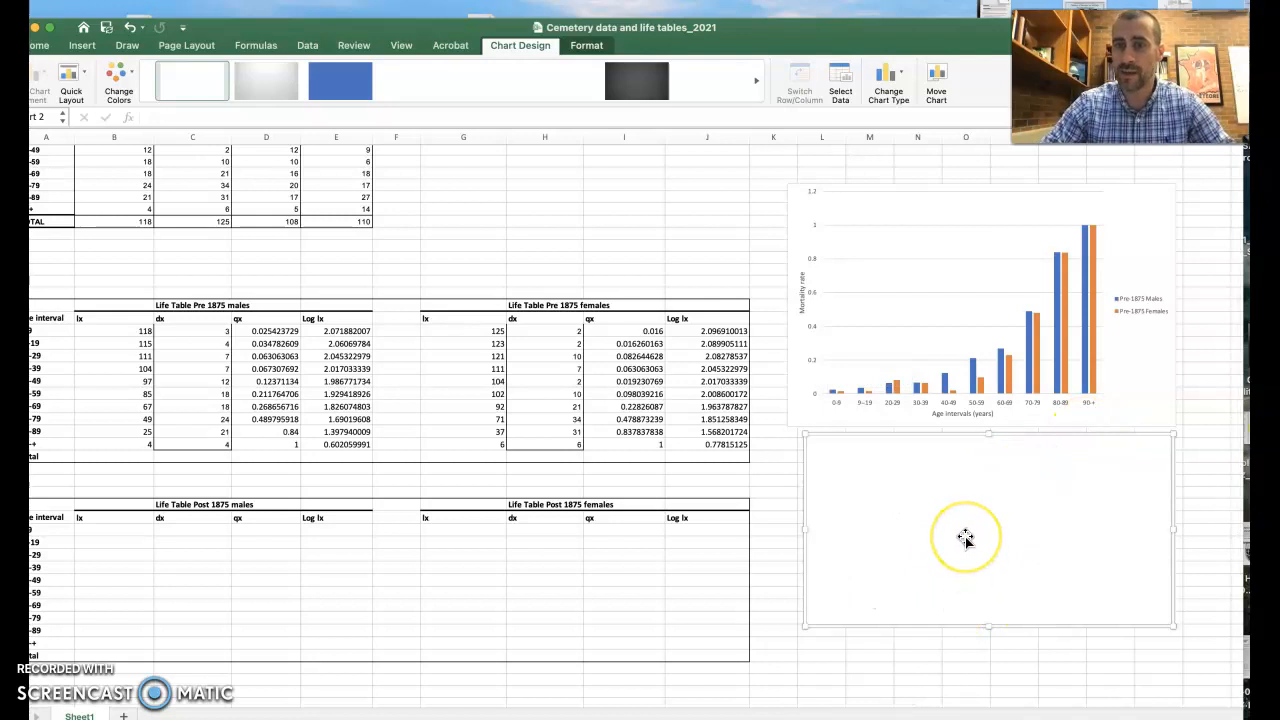
{"action": "right_click", "coordinate": [965, 537]}
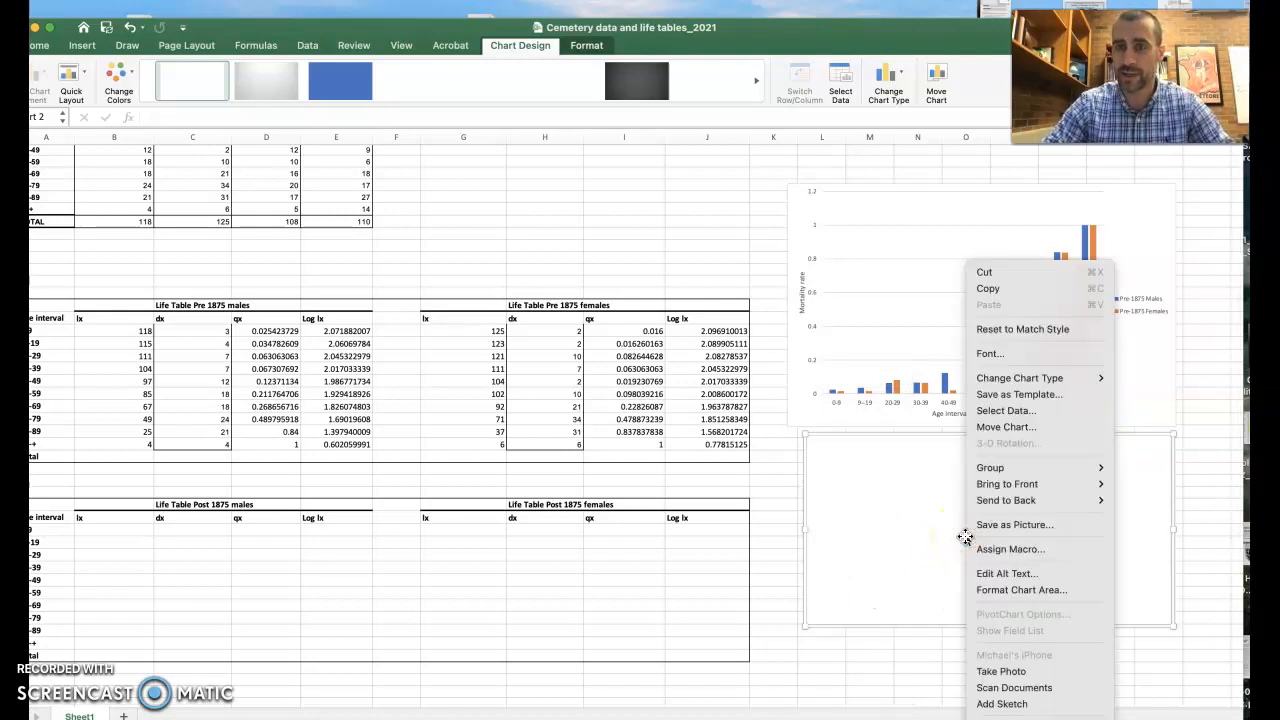
{"action": "left_click", "coordinate": [1005, 411]}
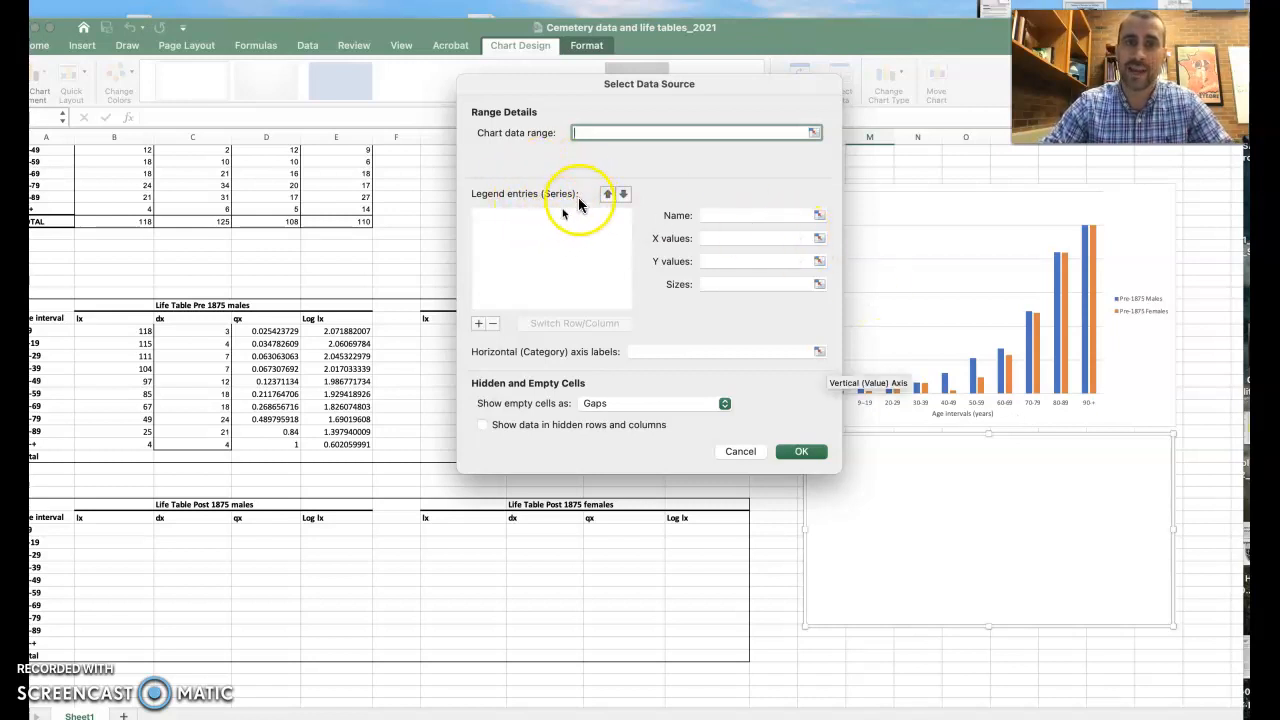
{"action": "left_click", "coordinate": [477, 325]}
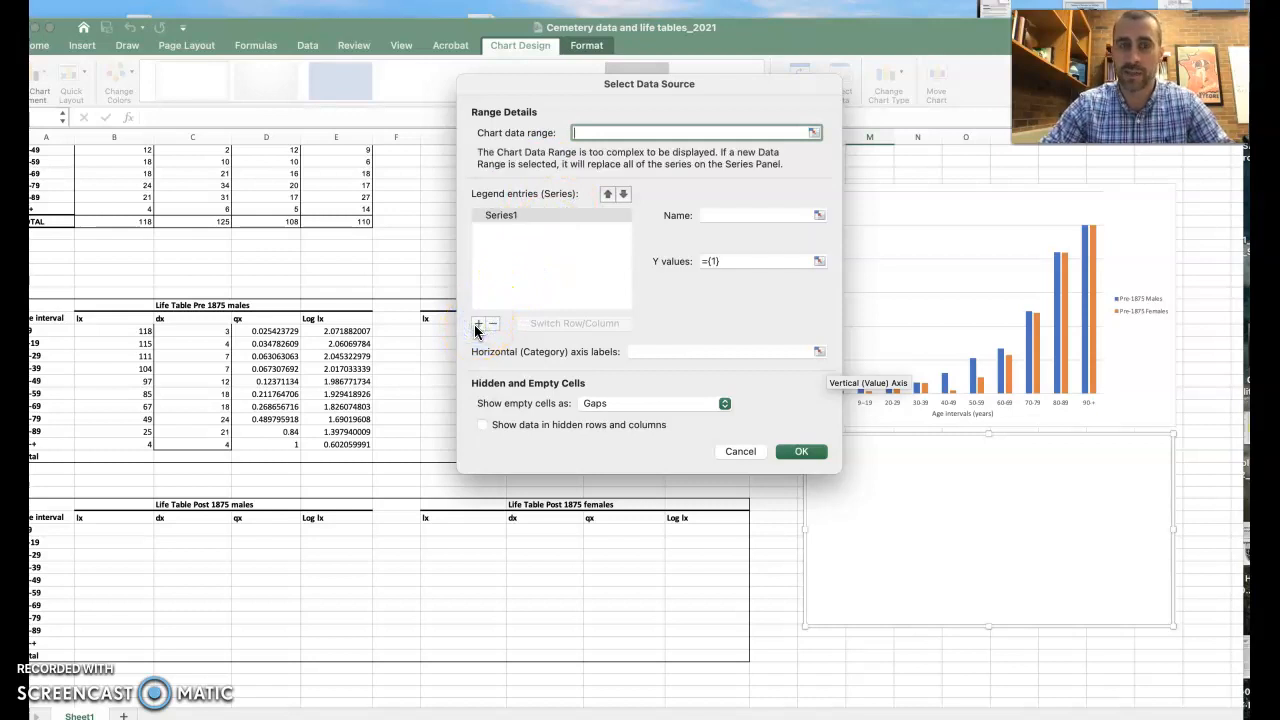
{"action": "left_click", "coordinate": [497, 326]}
{"action": "left_click", "coordinate": [725, 215]}
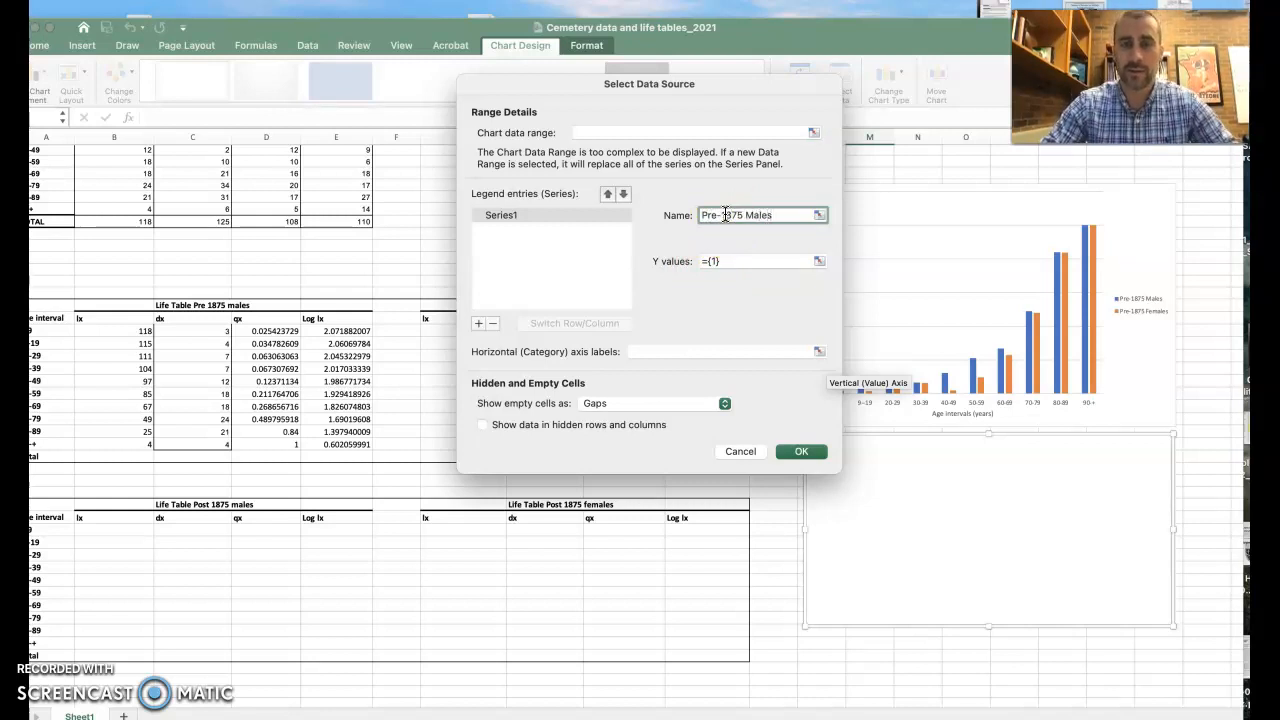
{"action": "type", "text": "Pre-1875 Males"}
{"action": "left_click", "coordinate": [763, 261]}
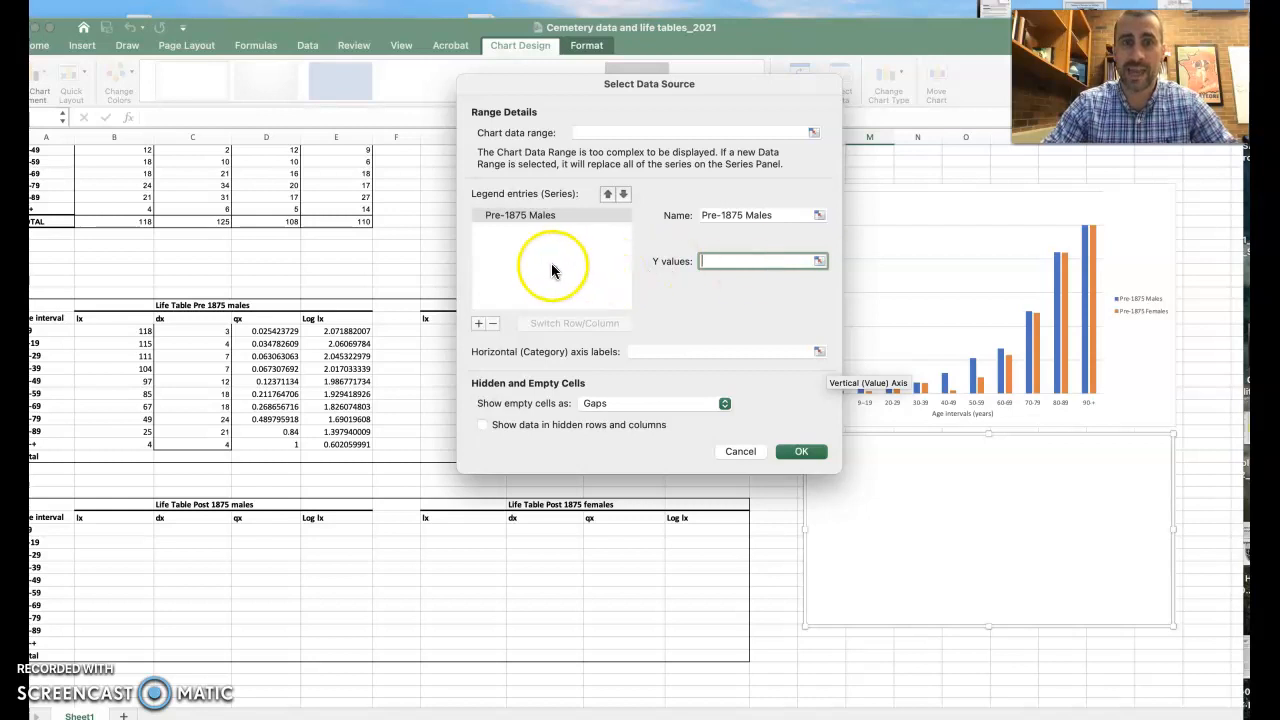
{"action": "left_click_drag", "start_coordinate": [345, 331], "coordinate": [345, 438]}
Step: Set the horizontal axis labels for the Pre-1875 Males series to the age intervals in A27:A36
{"action": "left_click", "coordinate": [654, 356]}
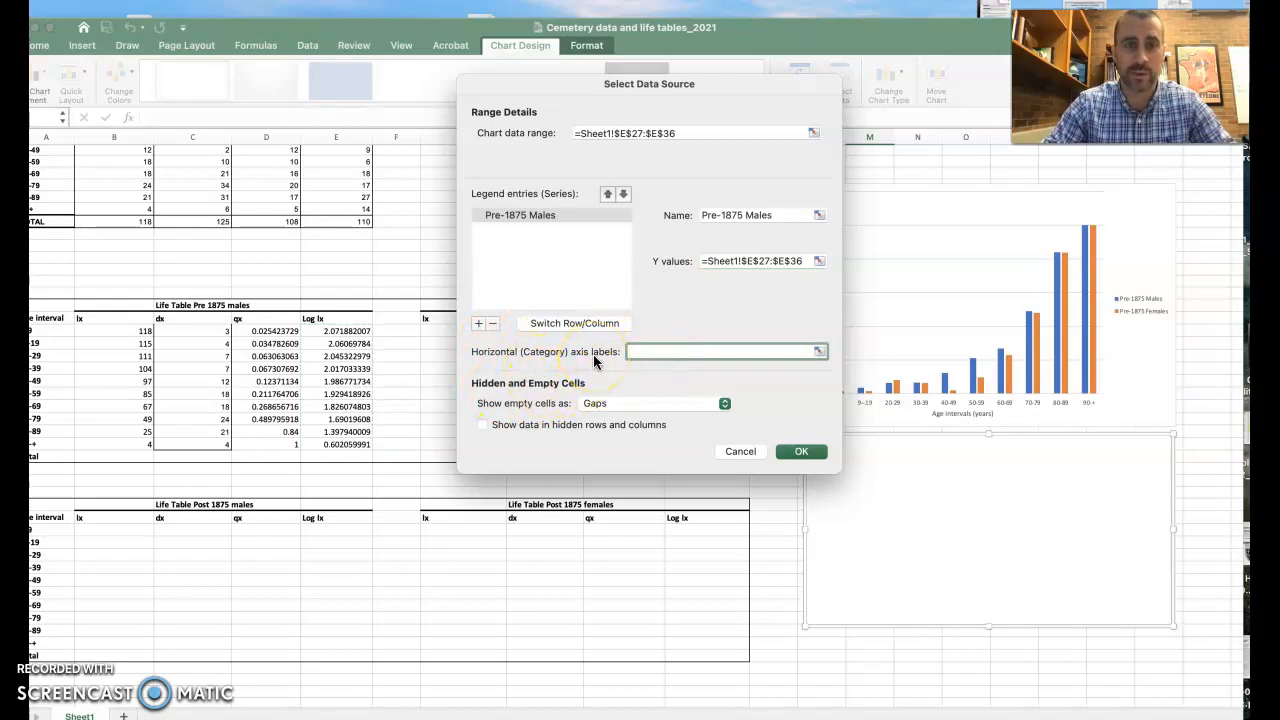
{"action": "left_click", "coordinate": [50, 330]}
{"action": "left_click_drag", "start_coordinate": [50, 330], "coordinate": [57, 444]}
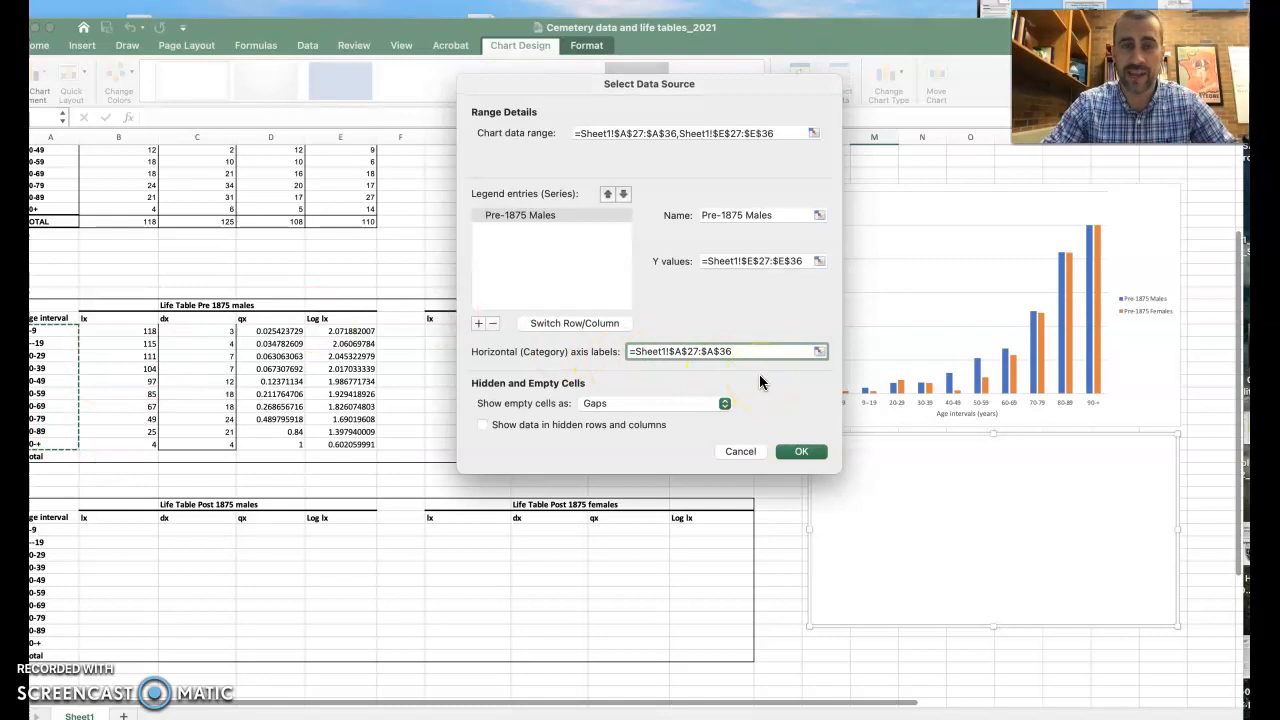
Step: Add a second series named "Pre-1875 Female", using the female Log lx values in J27:J36 as Y values
{"action": "left_click", "coordinate": [480, 324]}
{"action": "left_click", "coordinate": [763, 214]}
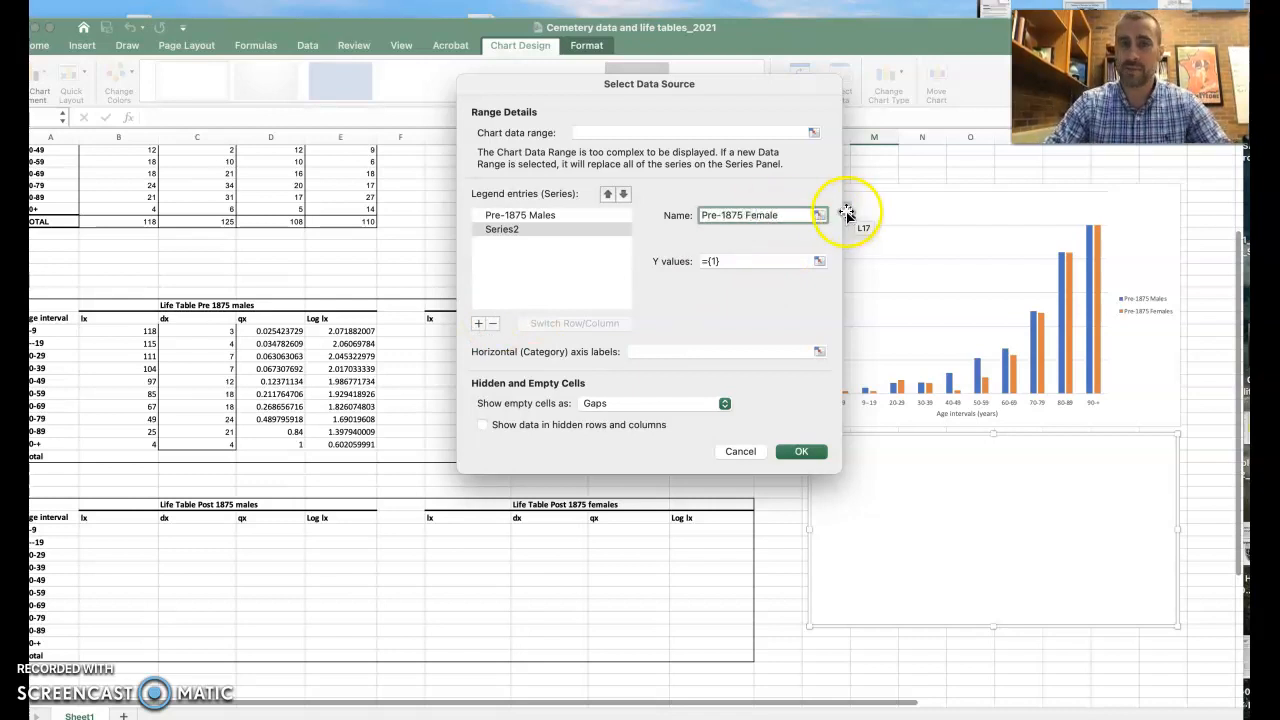
{"action": "left_click", "coordinate": [742, 261]}
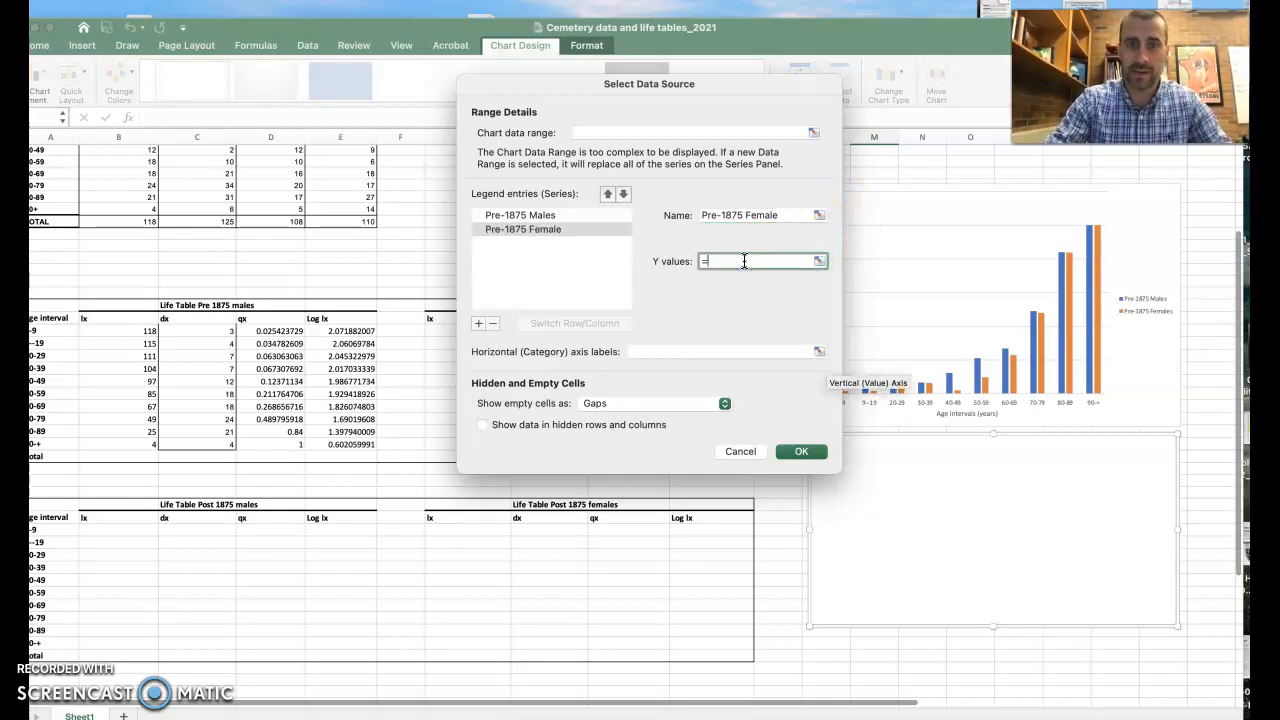
{"action": "left_click", "coordinate": [820, 261]}
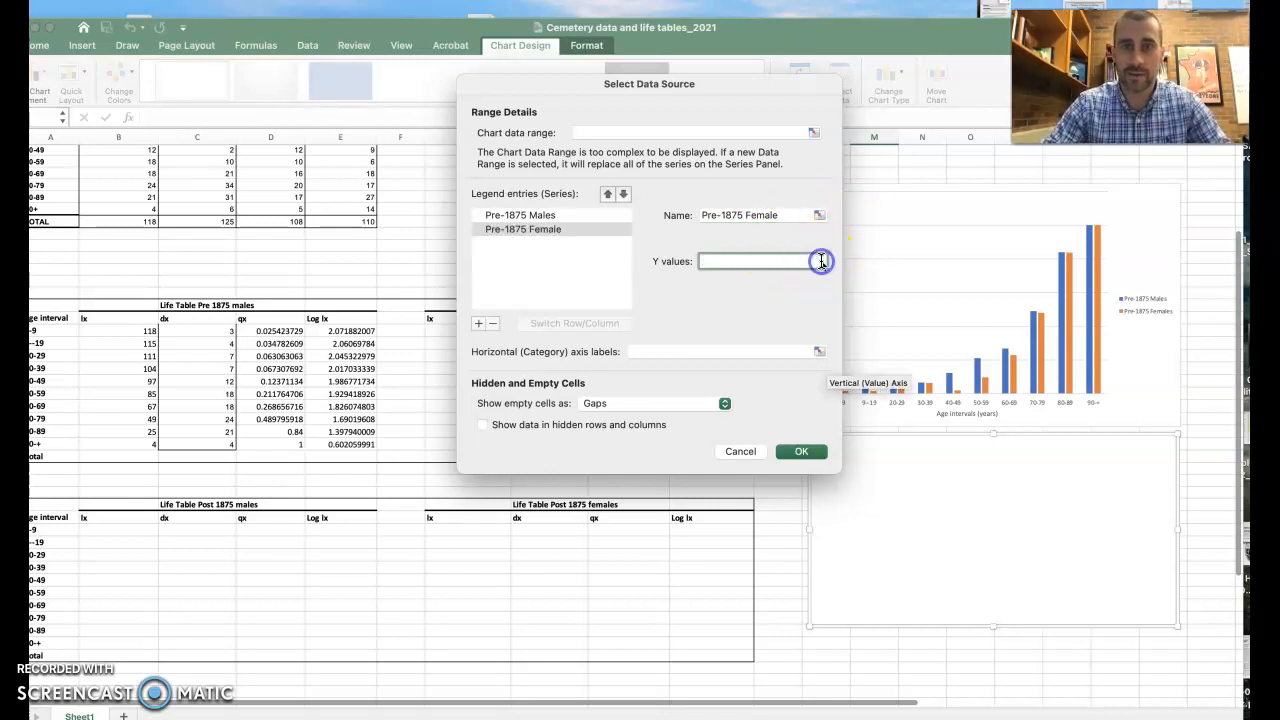
{"action": "left_click", "coordinate": [600, 262]}
{"action": "left_click", "coordinate": [729, 331]}
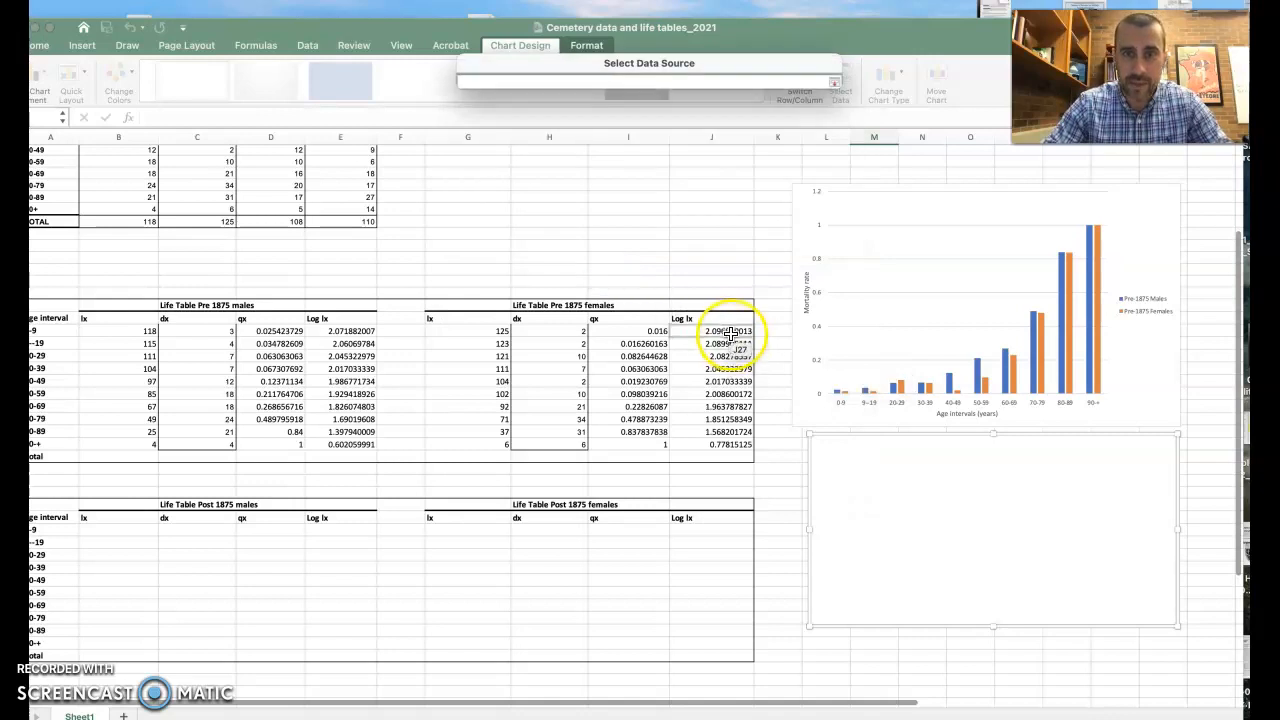
{"action": "left_click_drag", "start_coordinate": [731, 332], "coordinate": [737, 444]}
{"action": "left_click", "coordinate": [833, 82]}
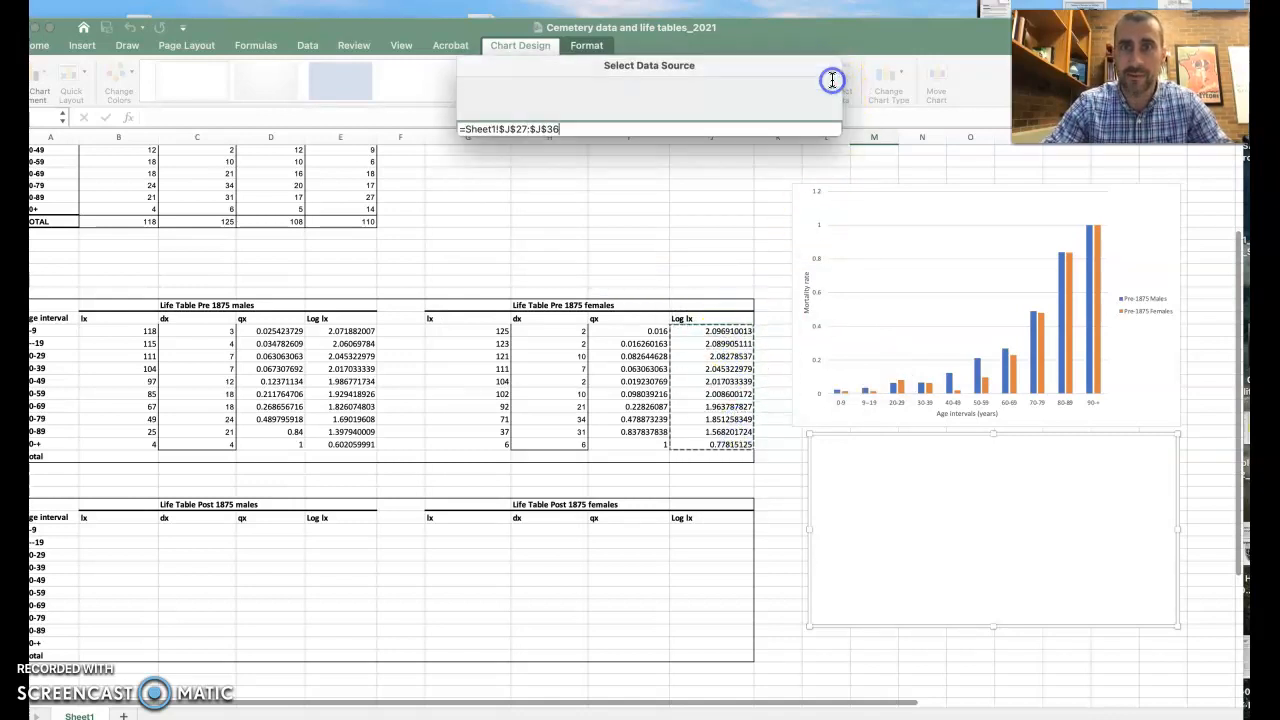
Step: Set the Pre-1875 Female series' horizontal axis labels to A27:A36 and apply the data source to the line chart
{"action": "left_click", "coordinate": [706, 351]}
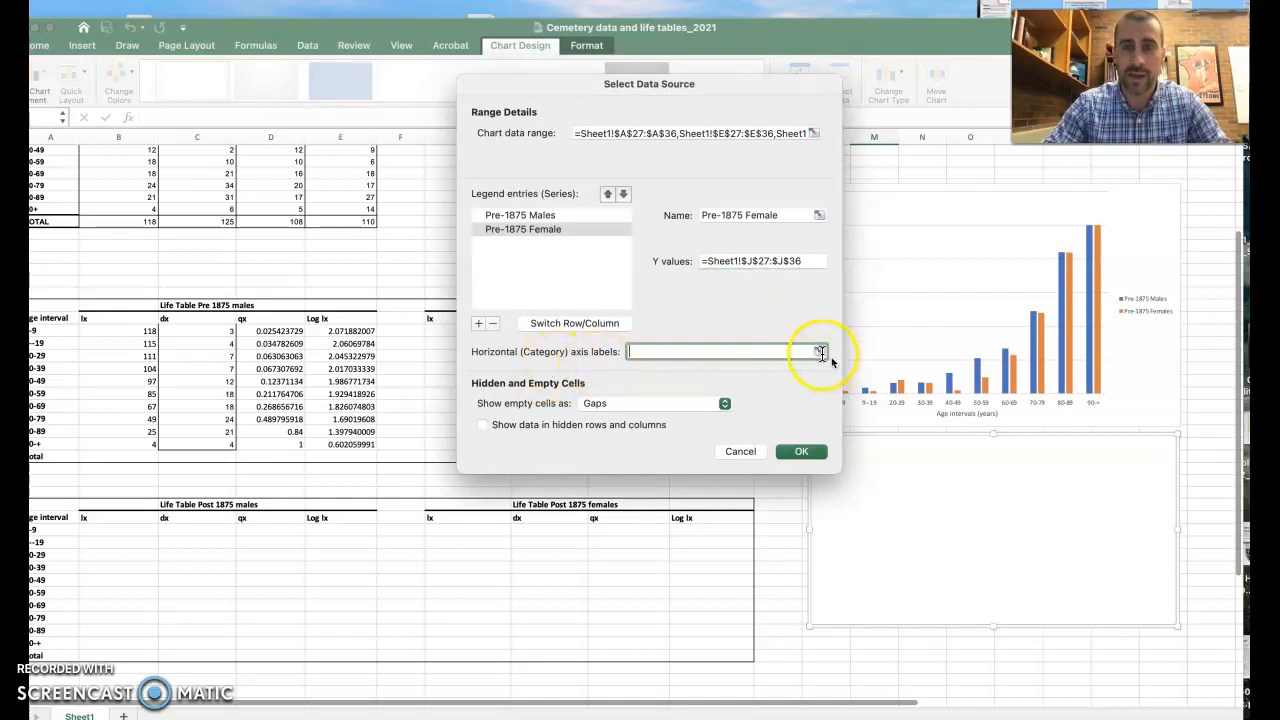
{"action": "left_click_drag", "start_coordinate": [53, 331], "coordinate": [53, 444]}
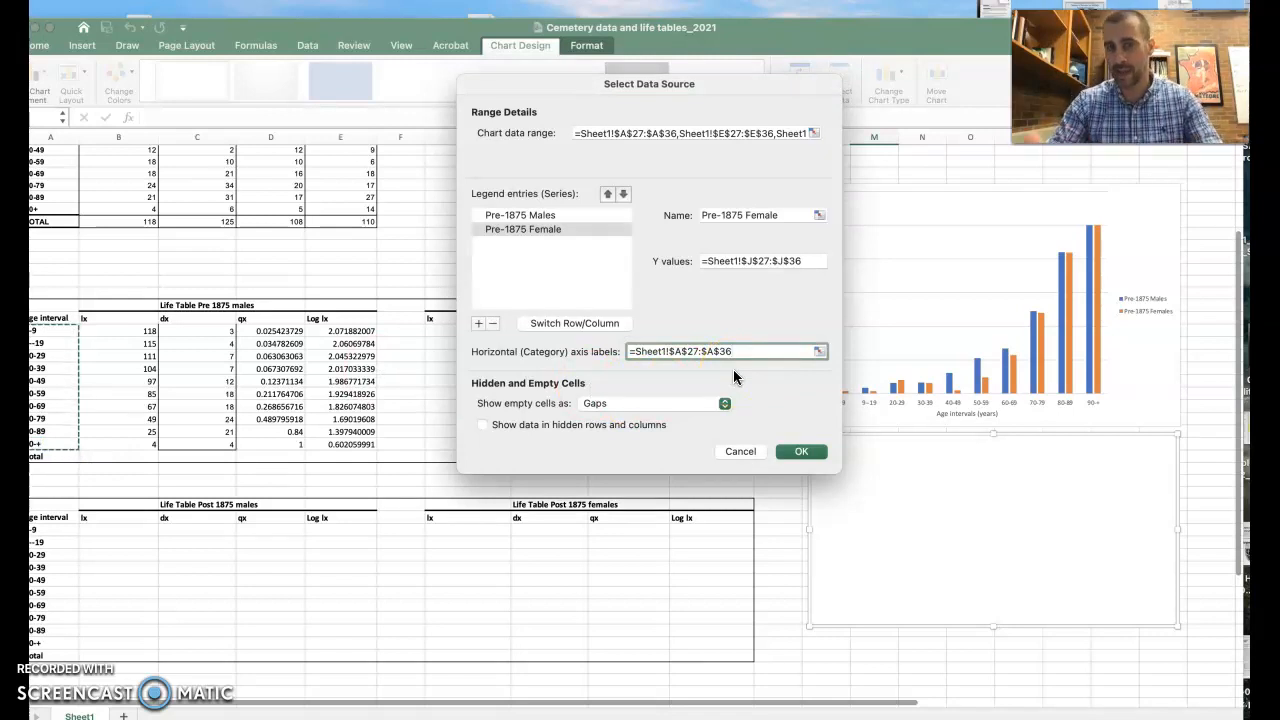
{"action": "left_click", "coordinate": [802, 450]}
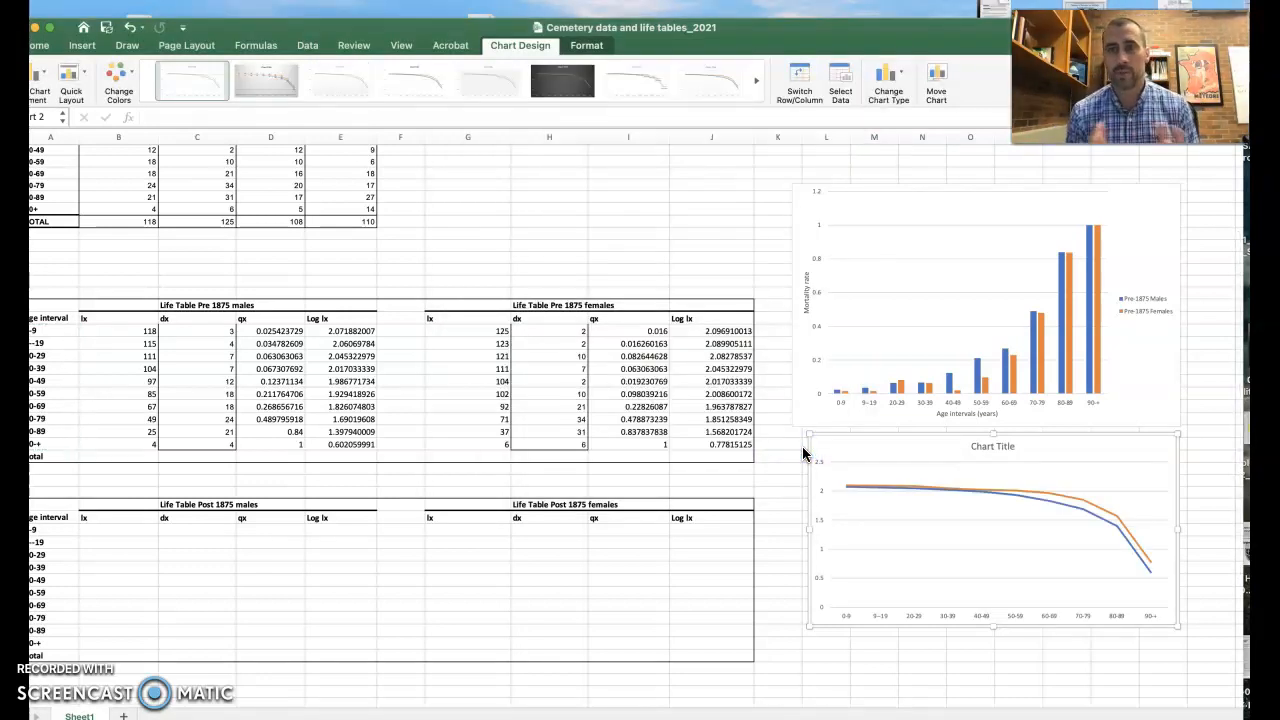
Step: Delete the line chart's title placeholder and add a legend on the right of the chart
{"action": "left_click", "coordinate": [994, 448]}
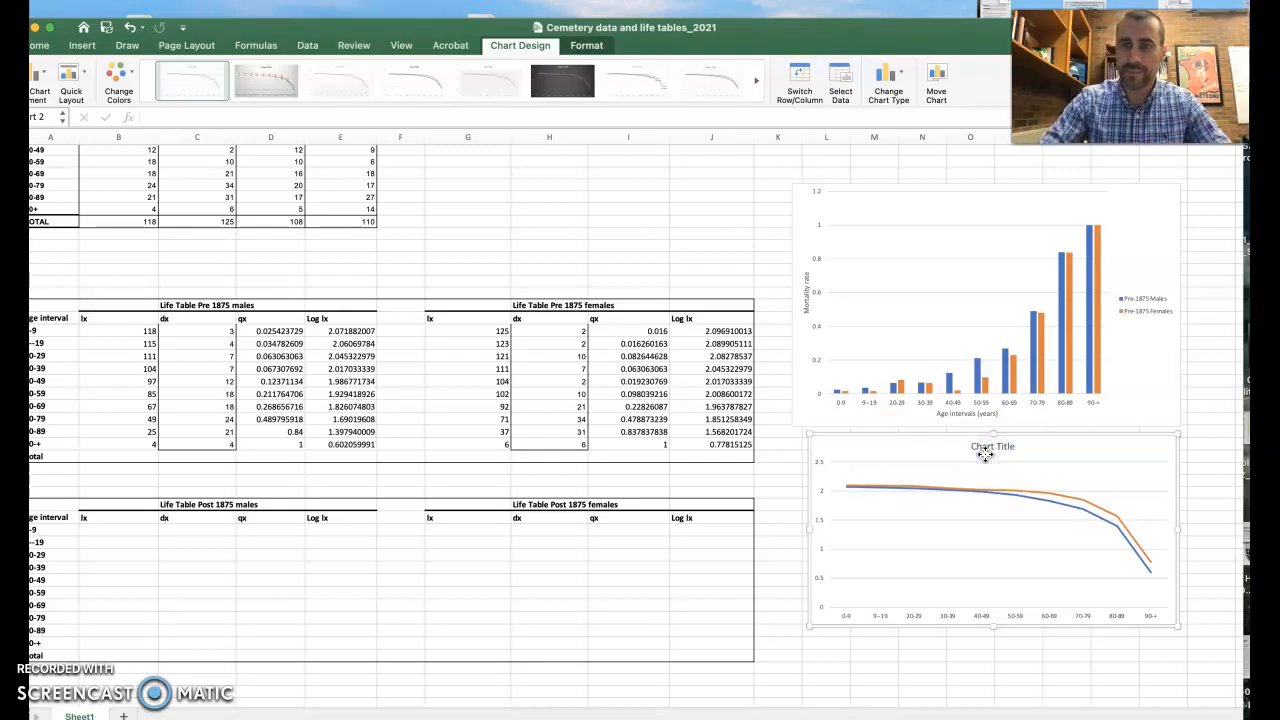
{"action": "key", "text": "Delete"}
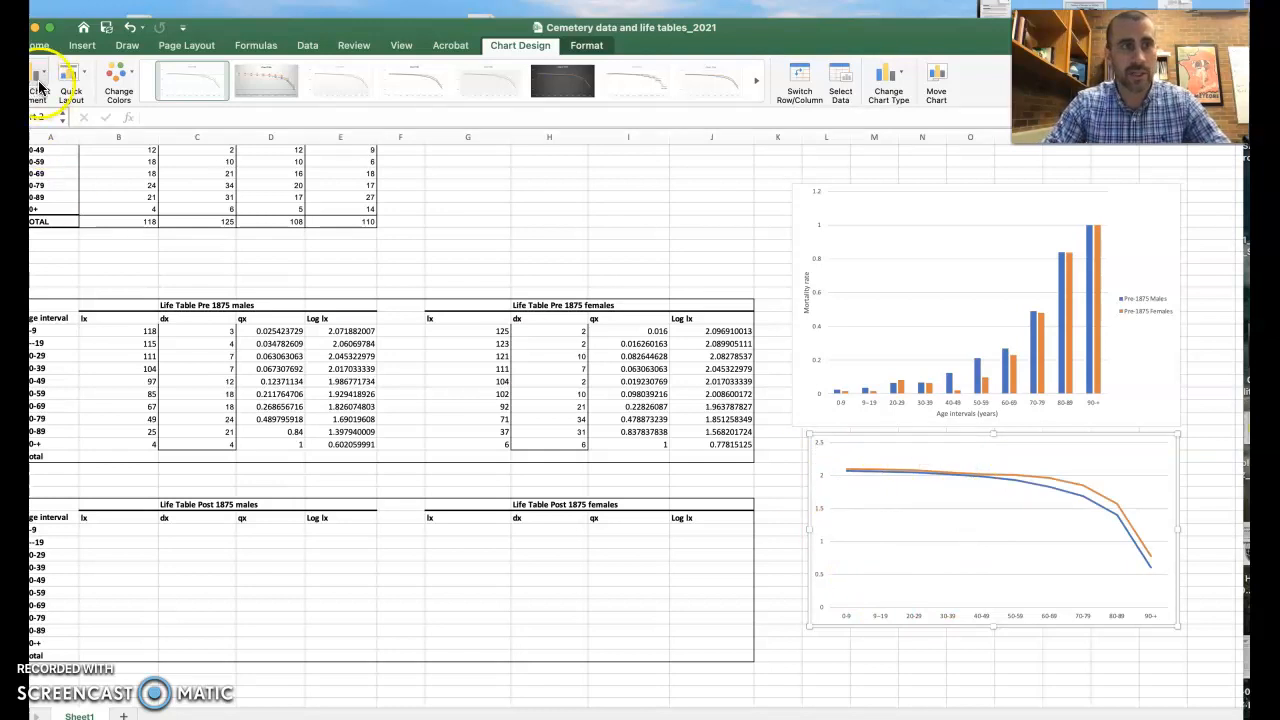
{"action": "left_click_drag", "start_coordinate": [215, 28], "coordinate": [236, 18]}
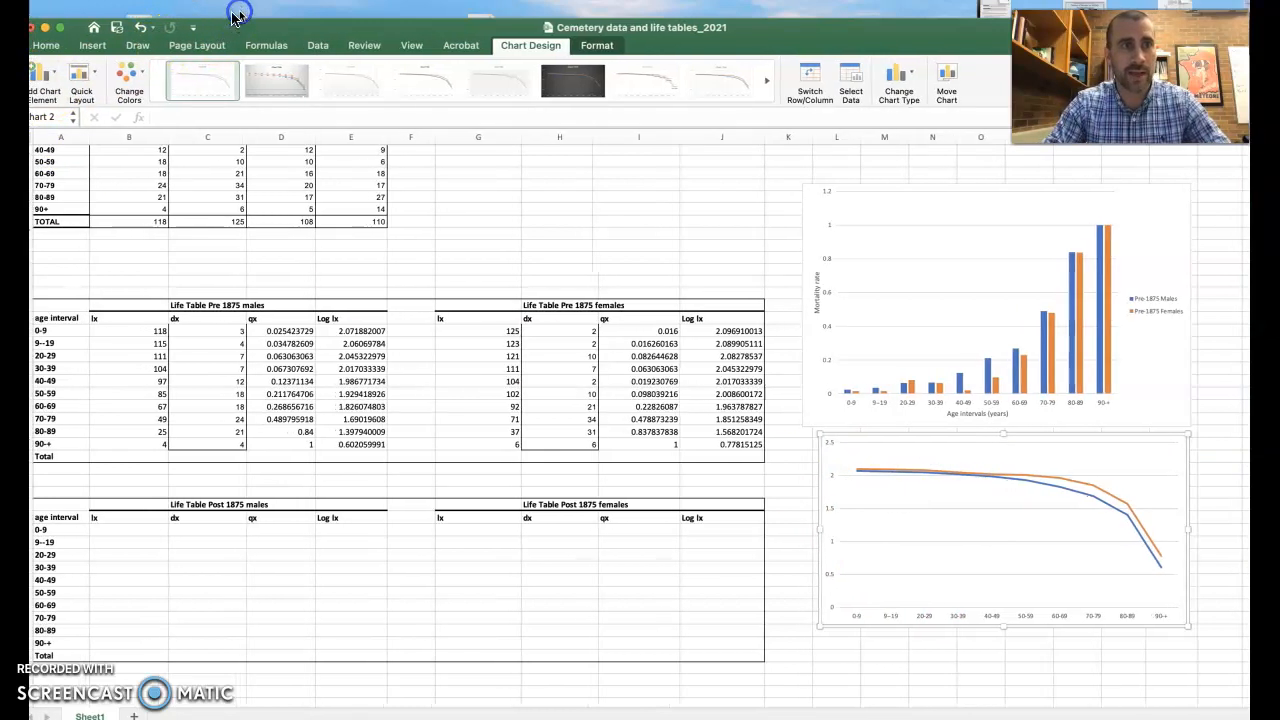
{"action": "left_click", "coordinate": [50, 78]}
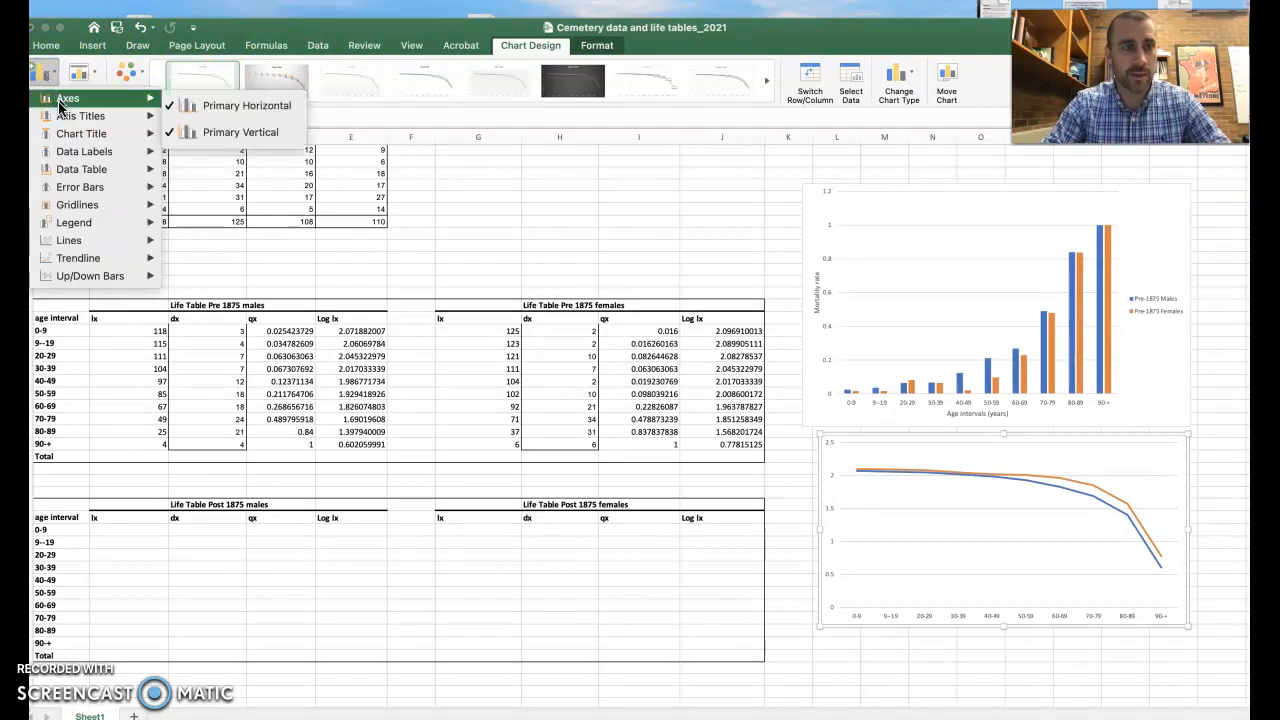
{"action": "mouse_move", "coordinate": [73, 222]}
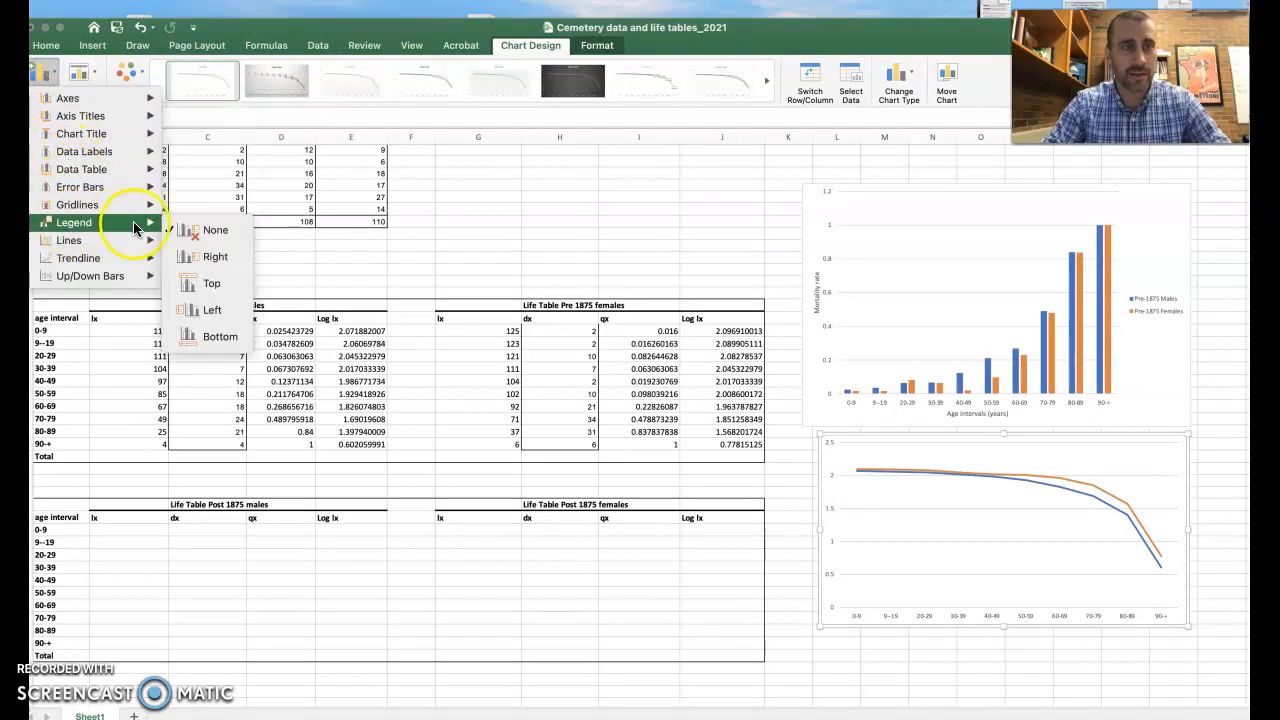
{"action": "left_click", "coordinate": [196, 256]}
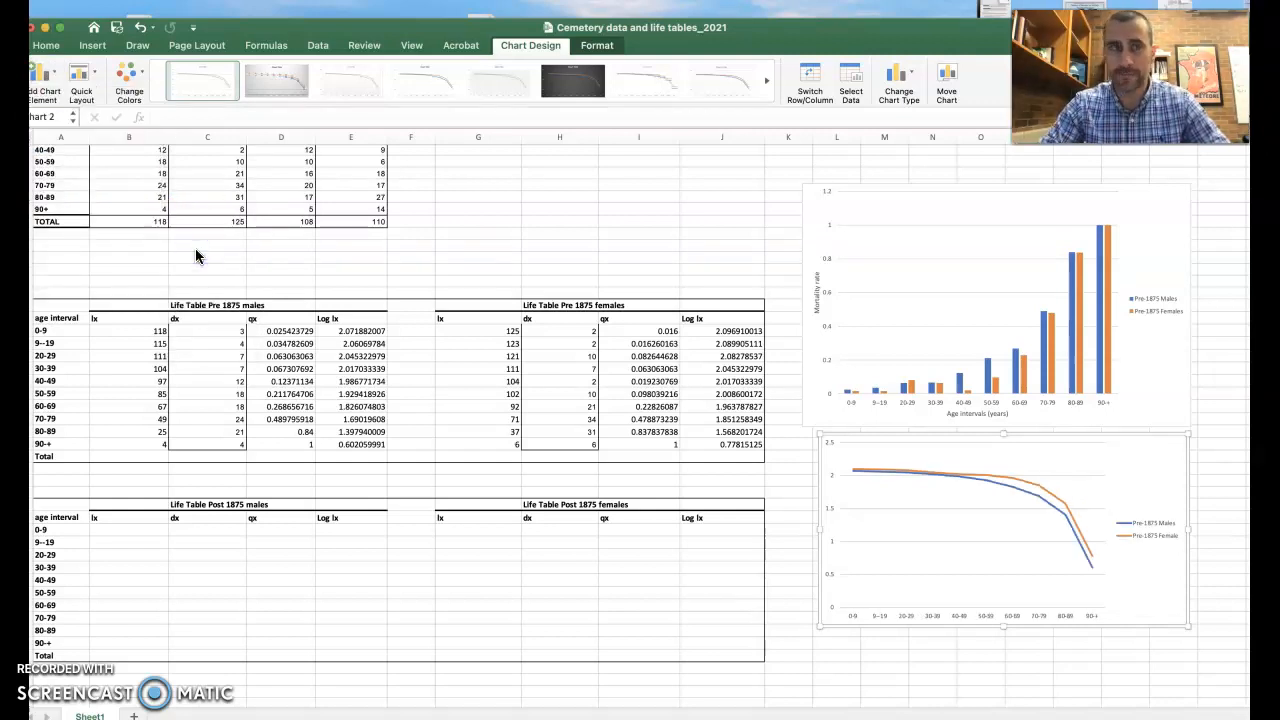
Step: Add primary horizontal and primary vertical axis titles to the line chart
{"action": "left_click", "coordinate": [51, 80]}
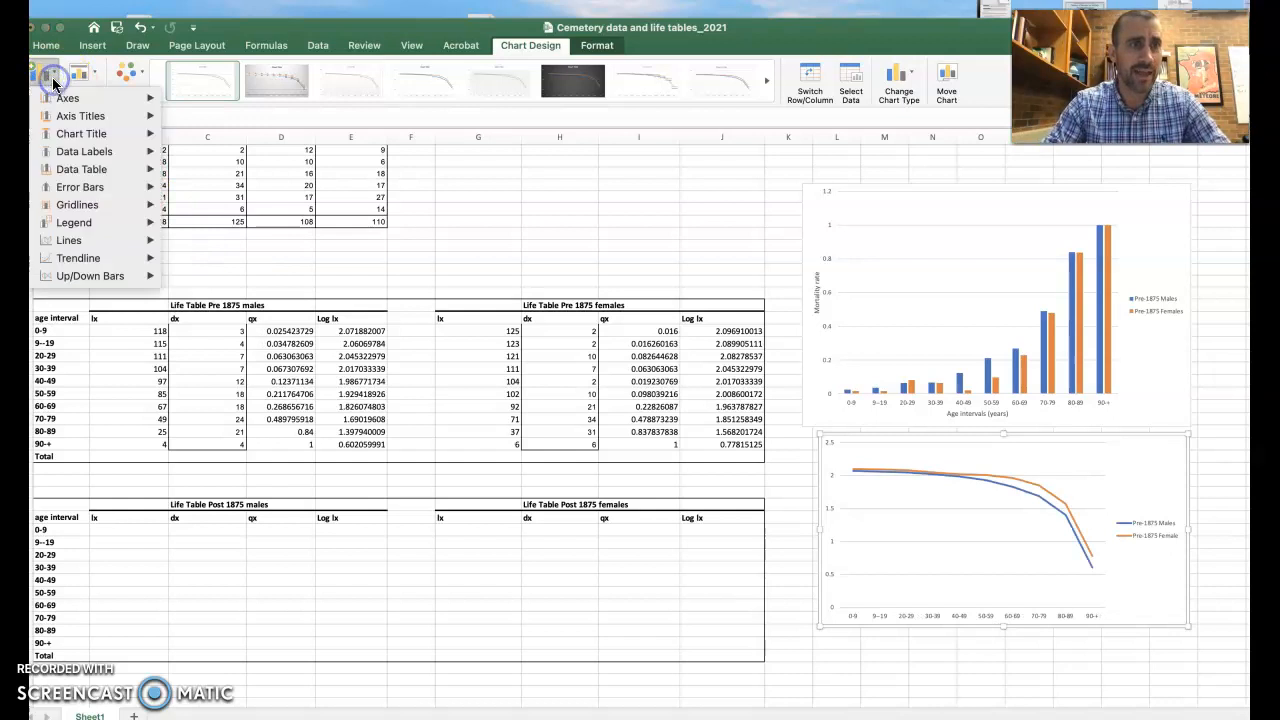
{"action": "mouse_move", "coordinate": [92, 116]}
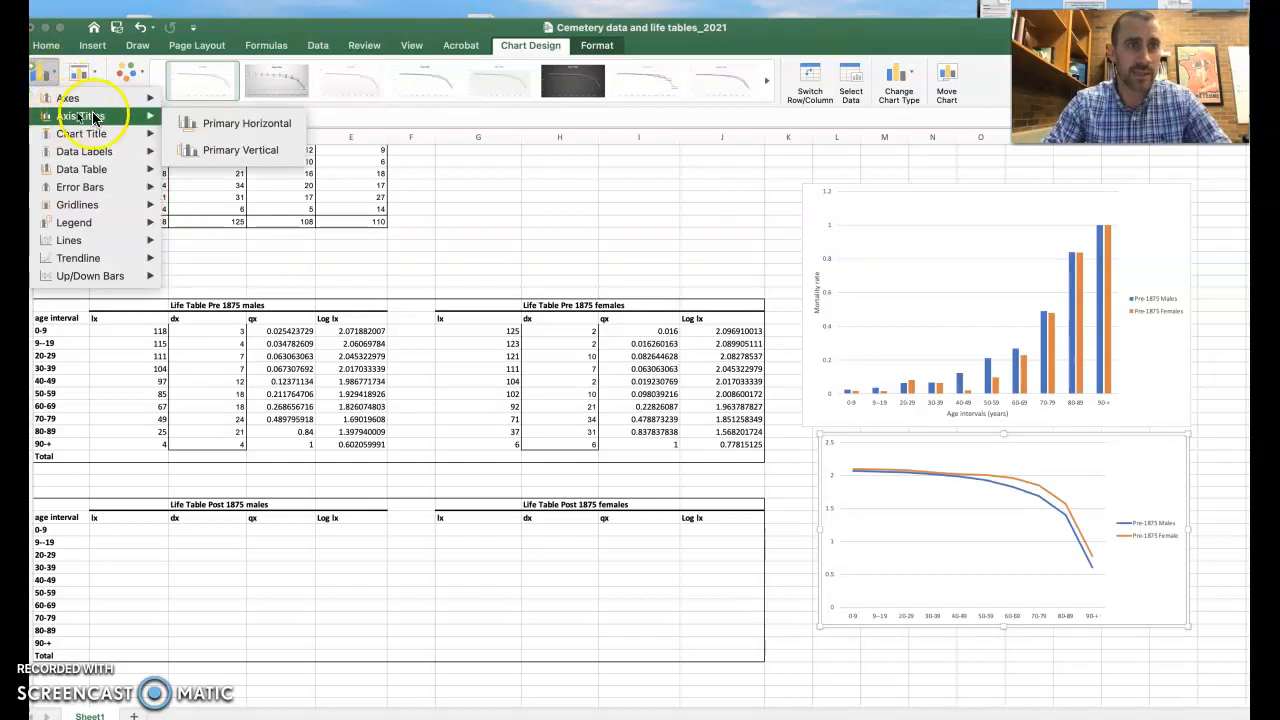
{"action": "left_click", "coordinate": [207, 130]}
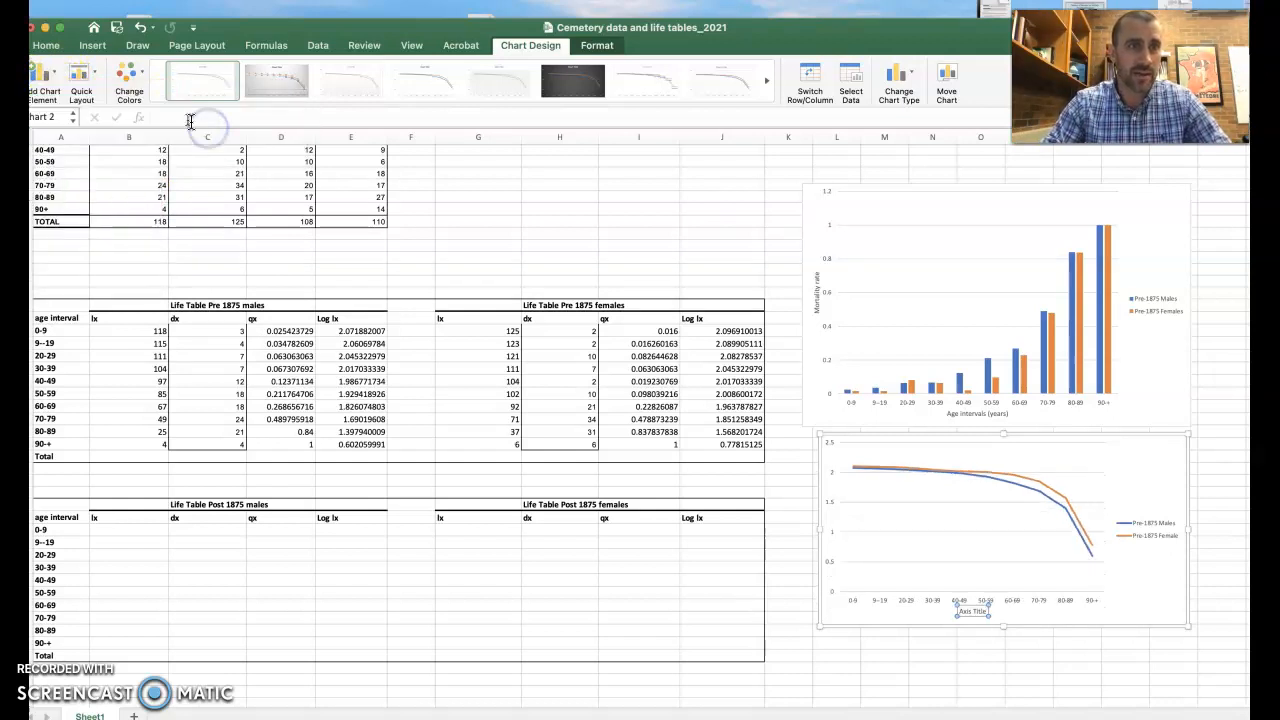
{"action": "left_click", "coordinate": [50, 78]}
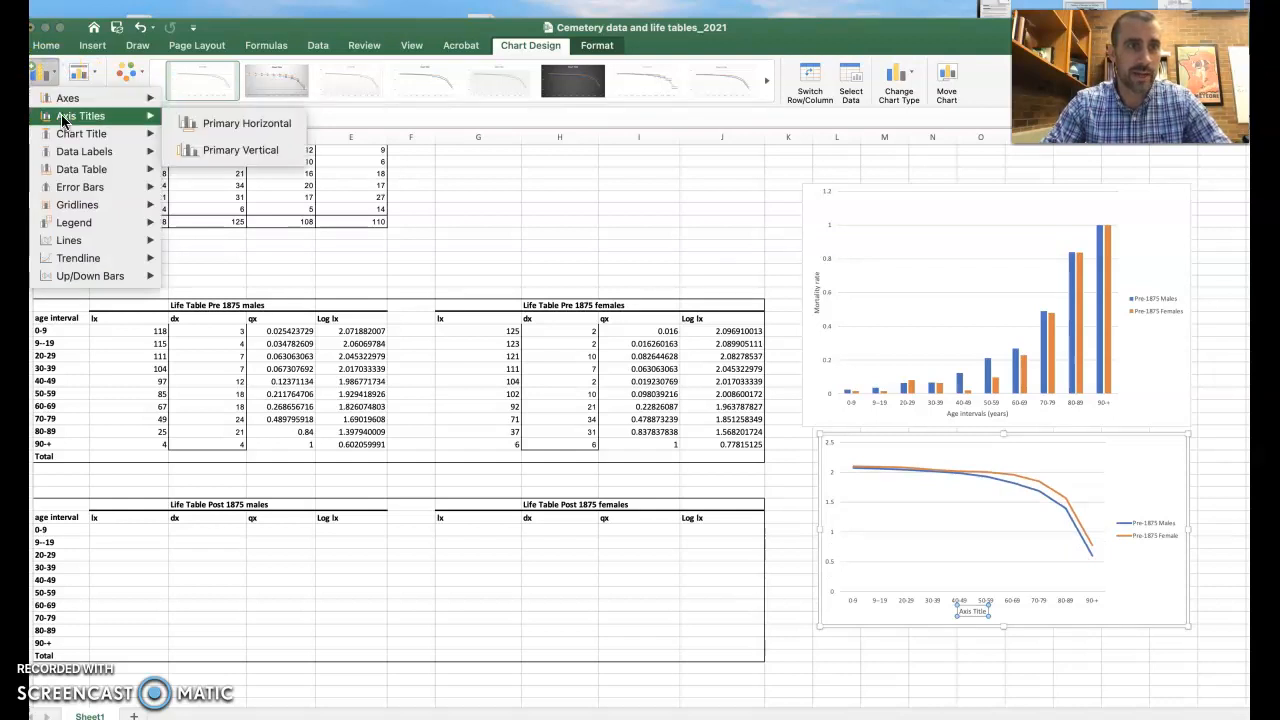
{"action": "left_click", "coordinate": [201, 152]}
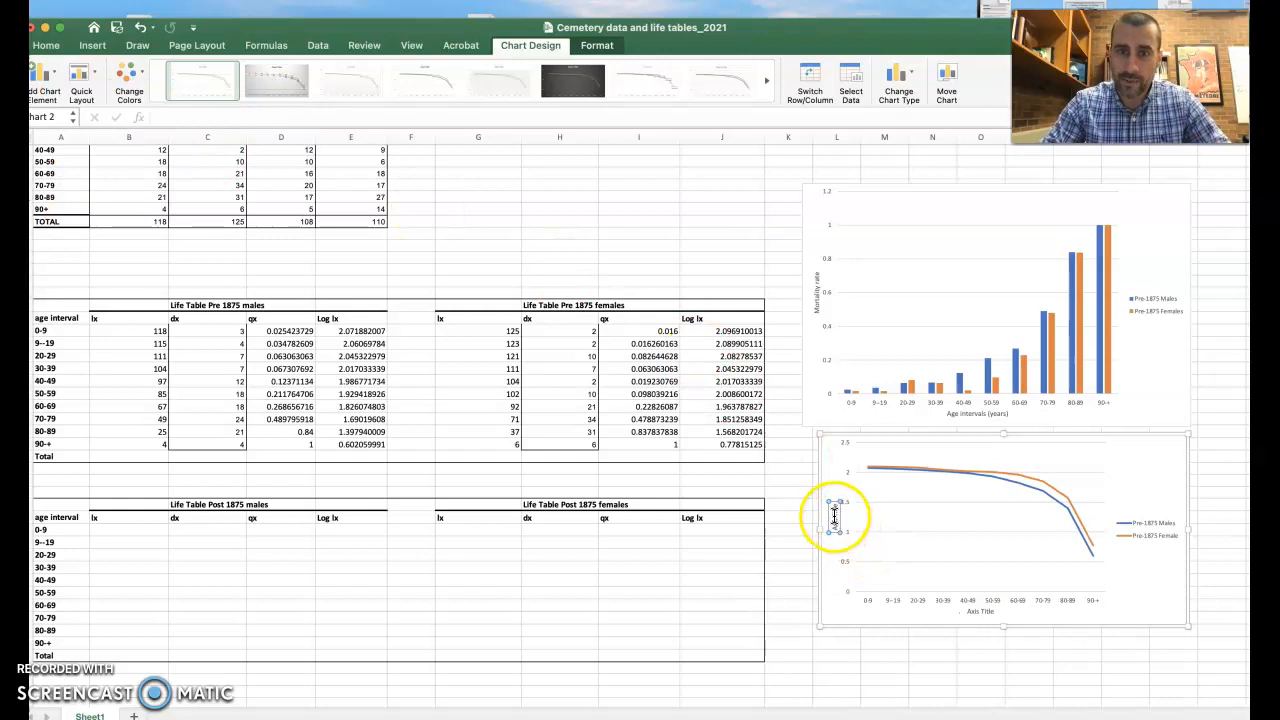
Step: Replace the line chart's vertical axis title placeholder with "Survivorship"
{"action": "triple_click", "coordinate": [834, 517]}
{"action": "key", "text": "BackSpace"}
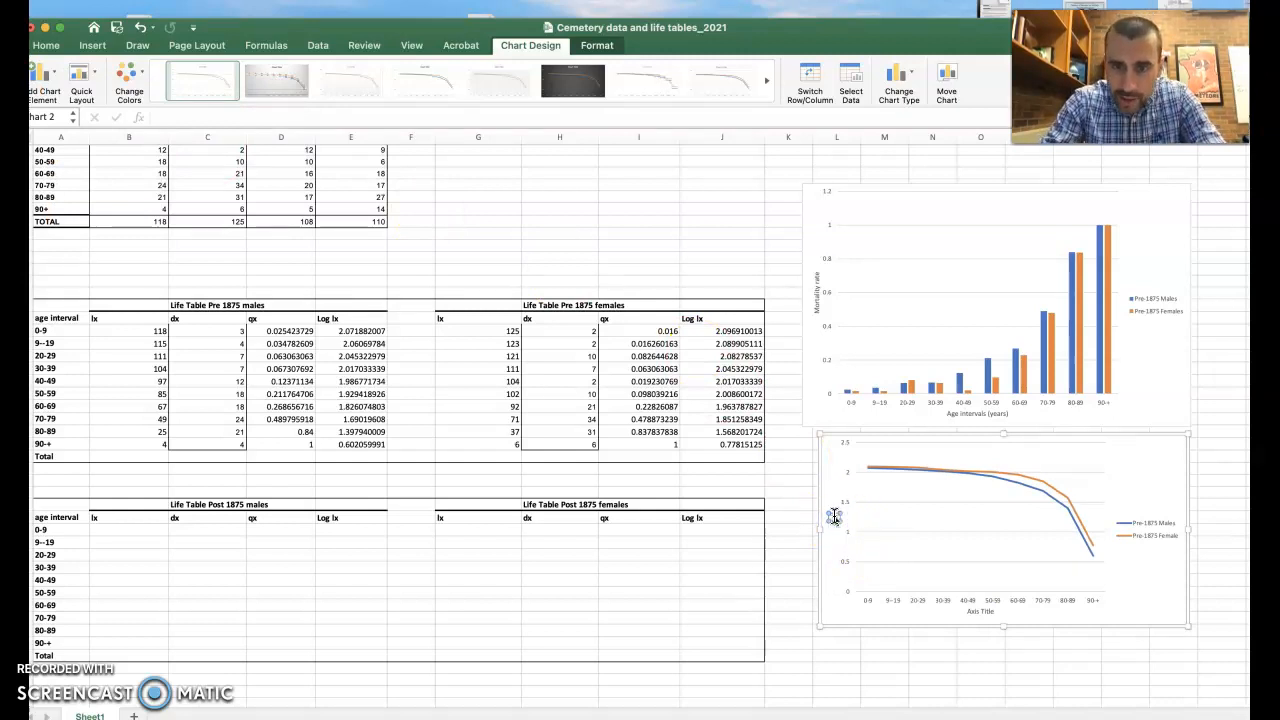
{"action": "type", "text": "Survival"}
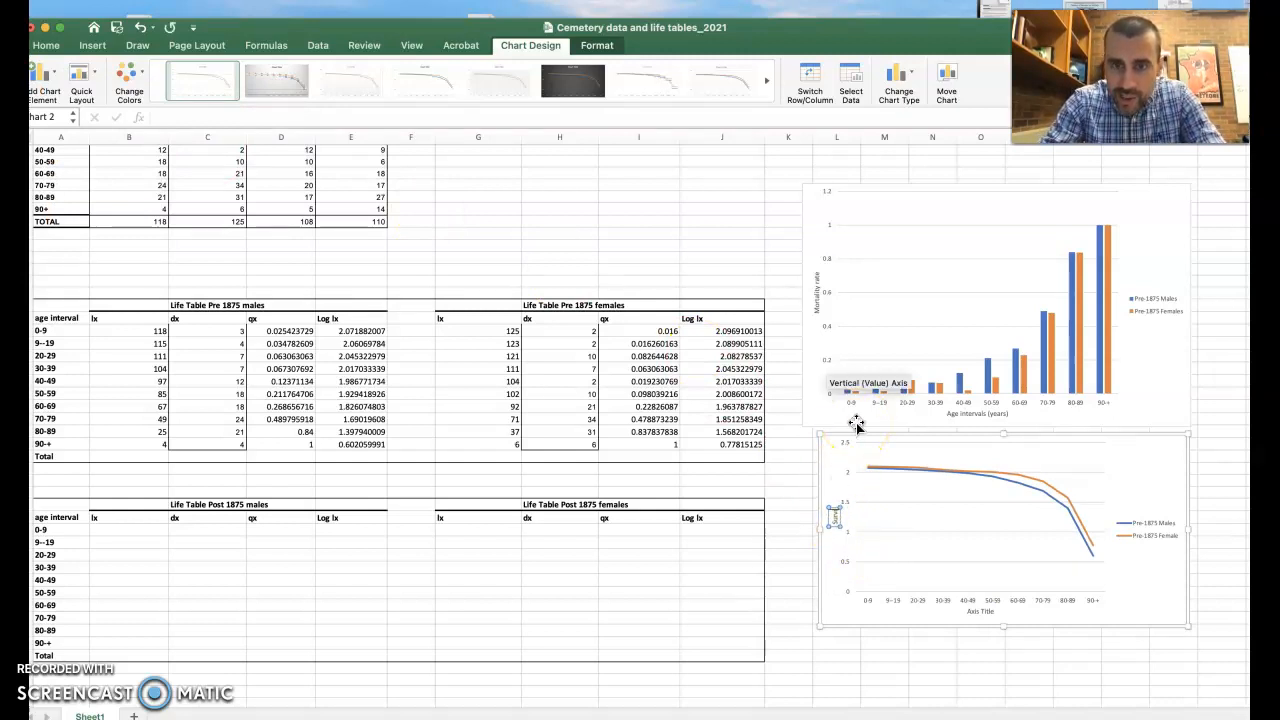
{"action": "type", "text": "ship"}
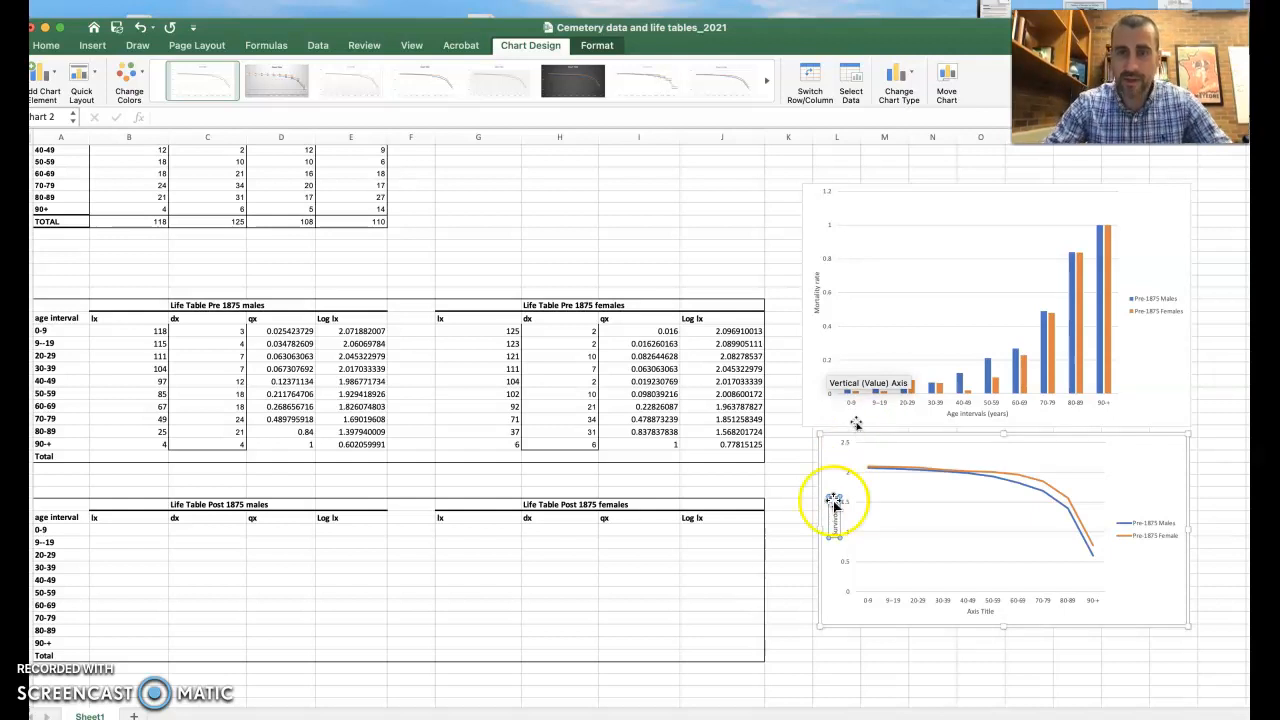
Step: Replace the line chart's horizontal axis title placeholder with "Age intervals (years)" and deselect the chart
{"action": "triple_click", "coordinate": [982, 611]}
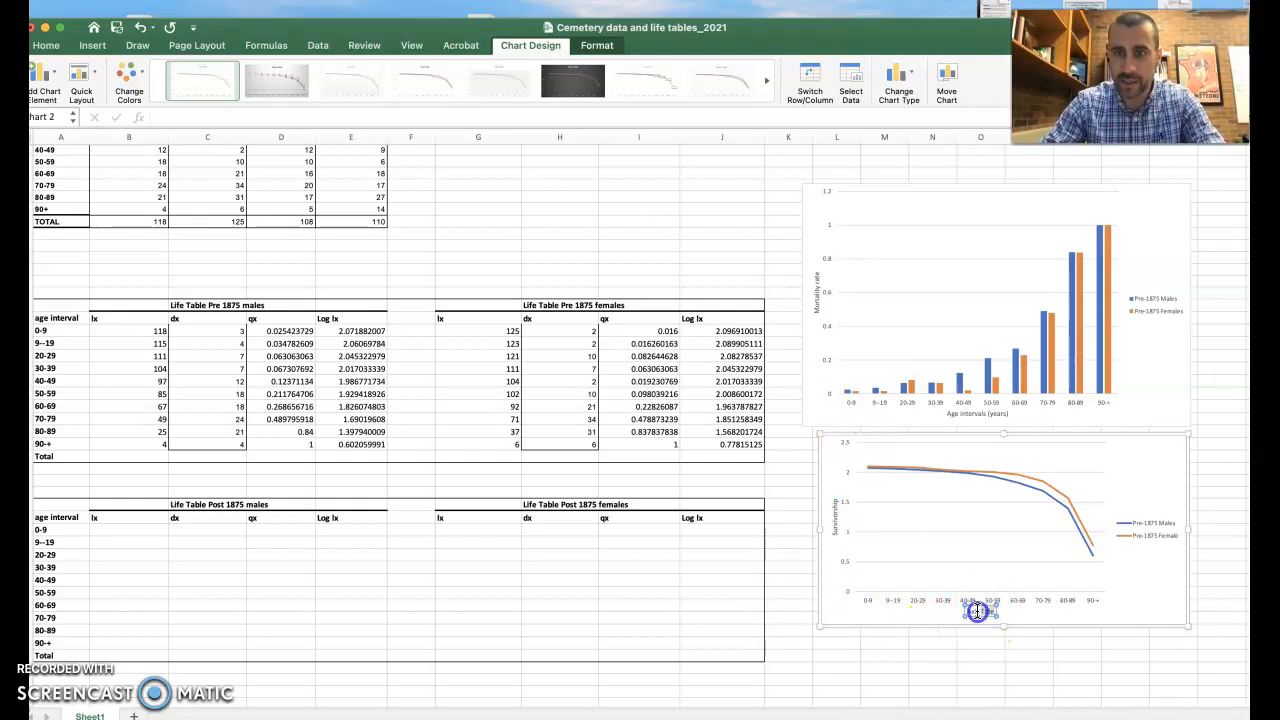
{"action": "type", "text": "Age in"}
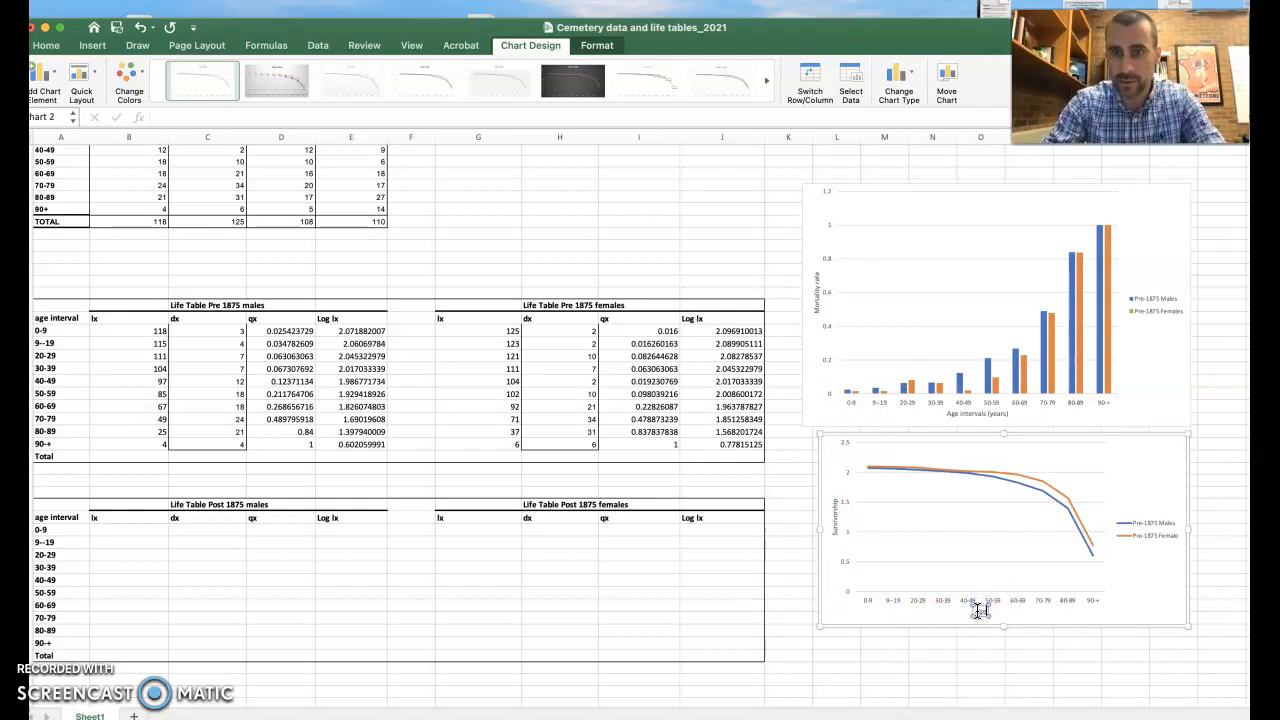
{"action": "type", "text": "tervals (years)"}
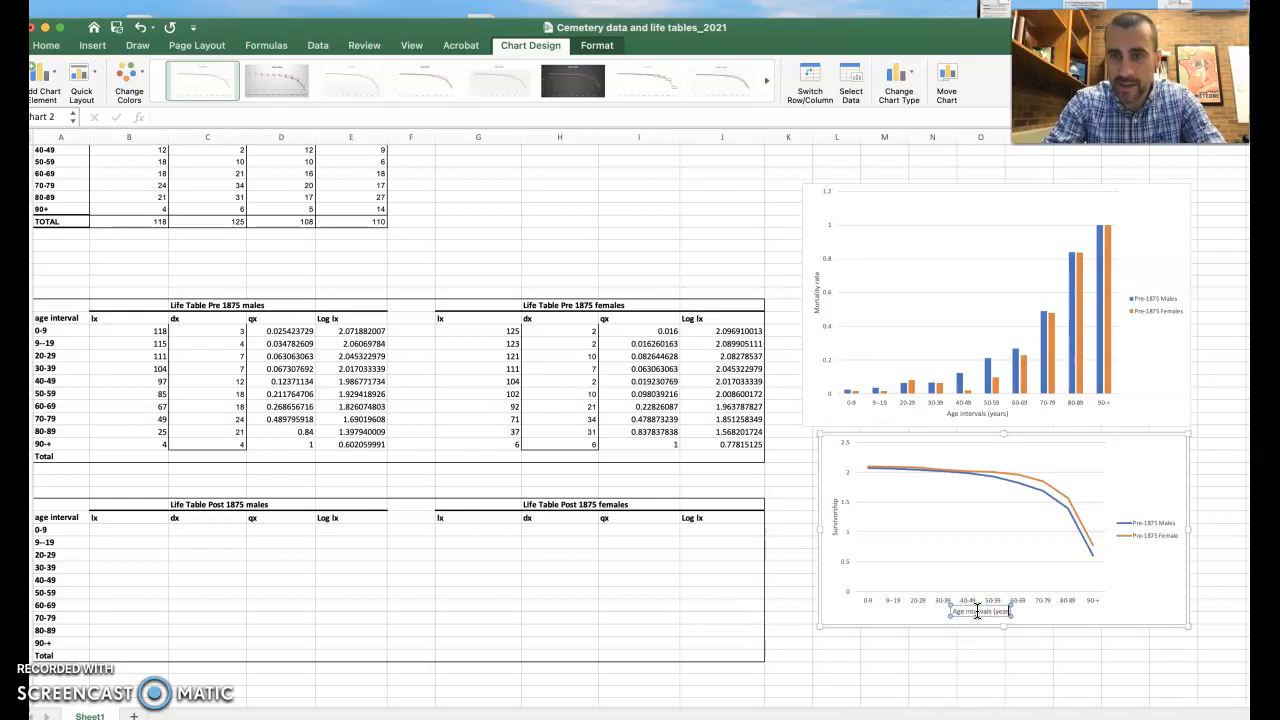
{"action": "left_click", "coordinate": [979, 660]}
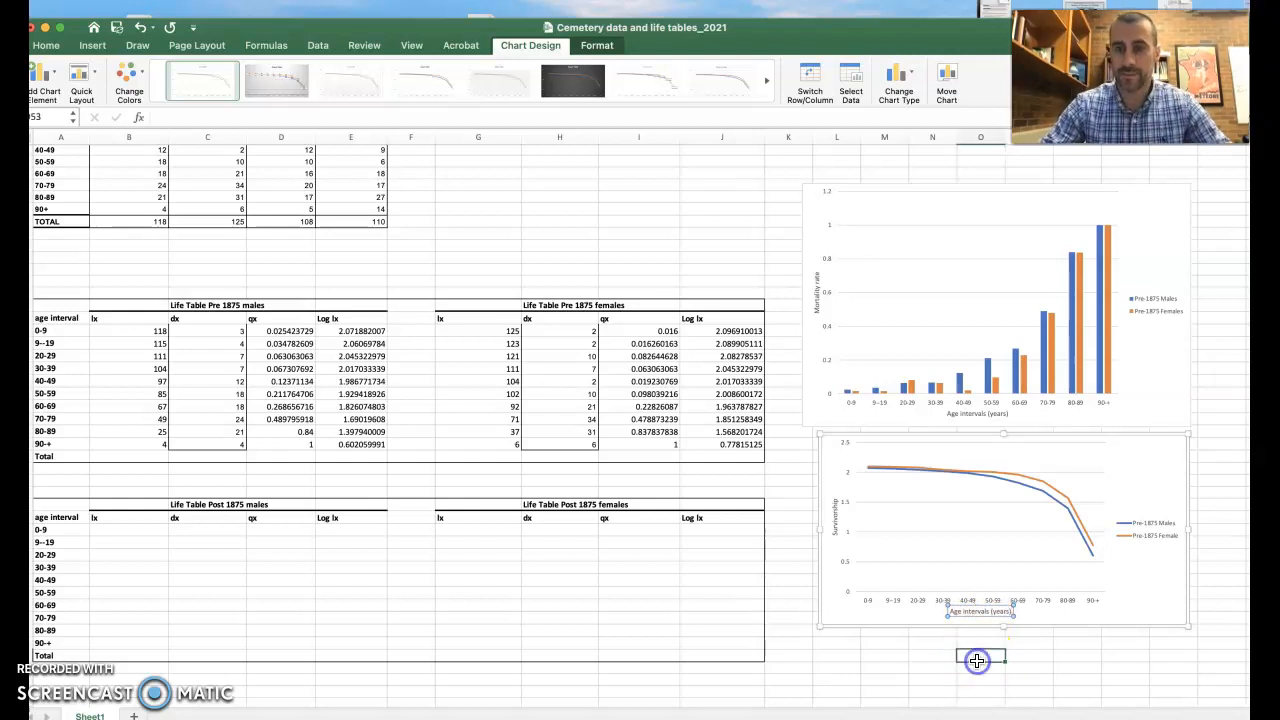